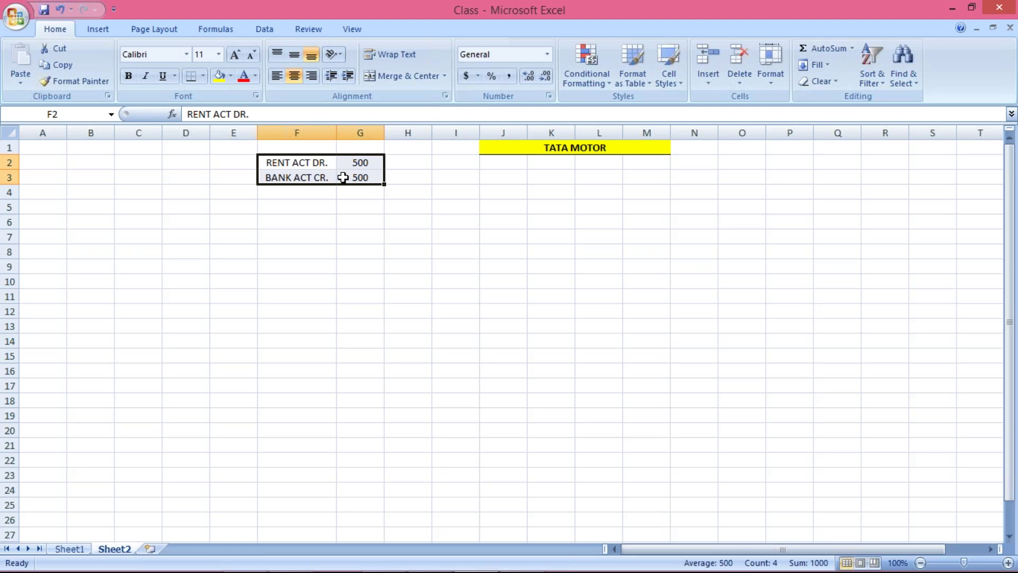
Deselect the finished RENT ACT DR./BANK ACT CR. 500 journal entry on Sheet2.
{"action": "left_click", "coordinate": [291, 208]}
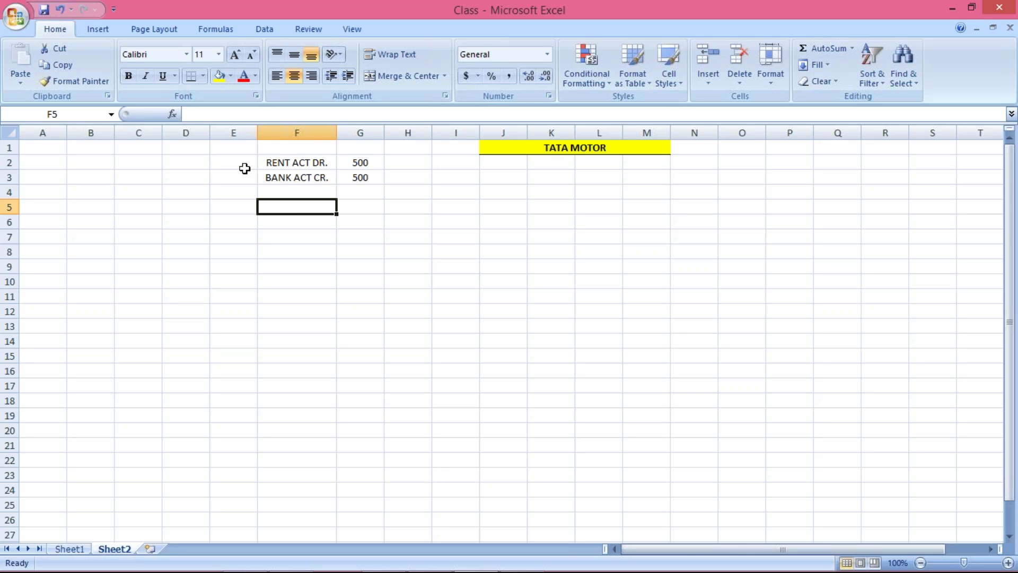
Enter 1001 in cell E3 beside BANK ACT CR., then switch to SAP Logon.
{"action": "left_click_drag", "start_coordinate": [270, 163], "coordinate": [341, 175]}
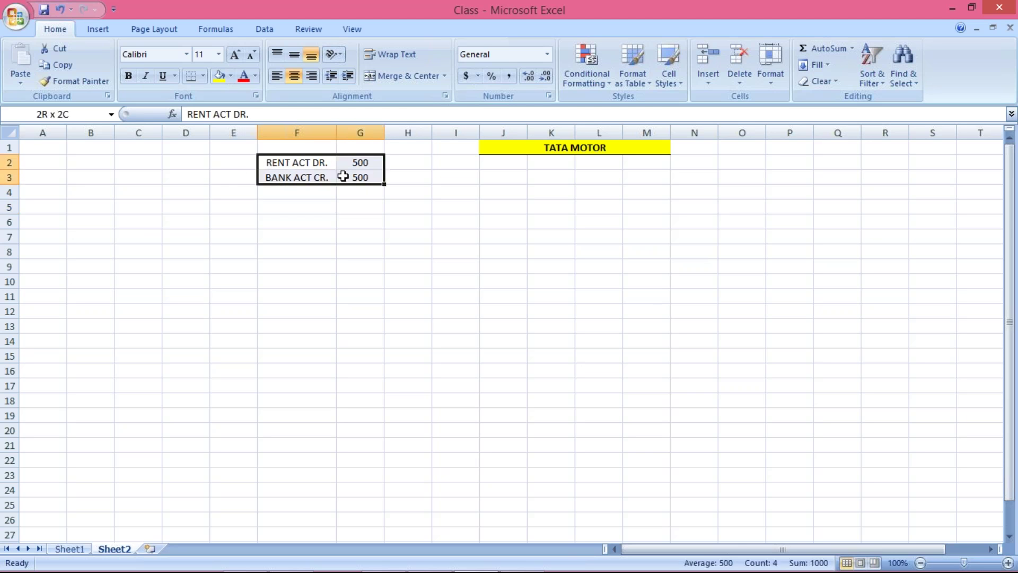
{"action": "left_click", "coordinate": [221, 177]}
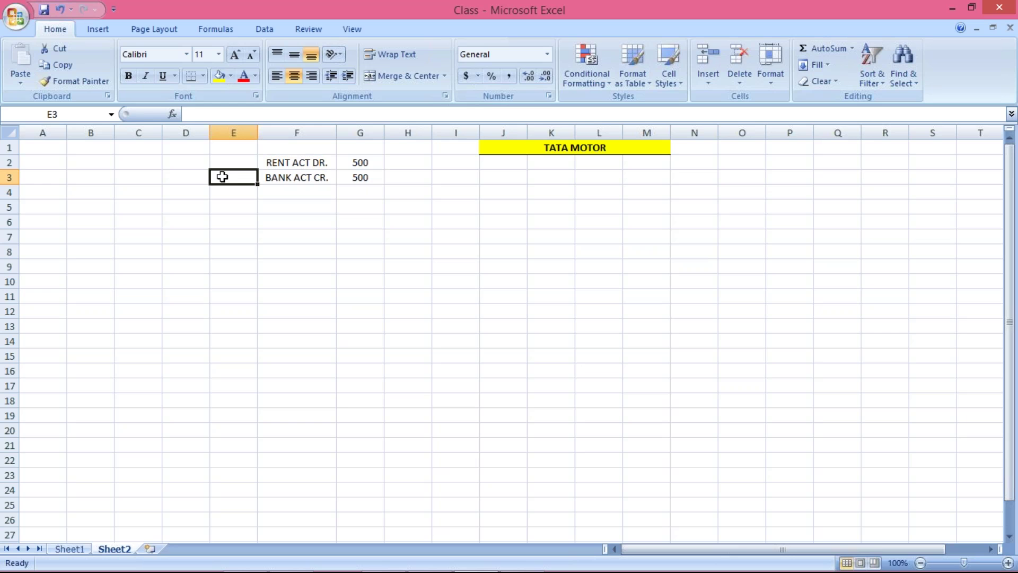
{"action": "type", "text": "1001"}
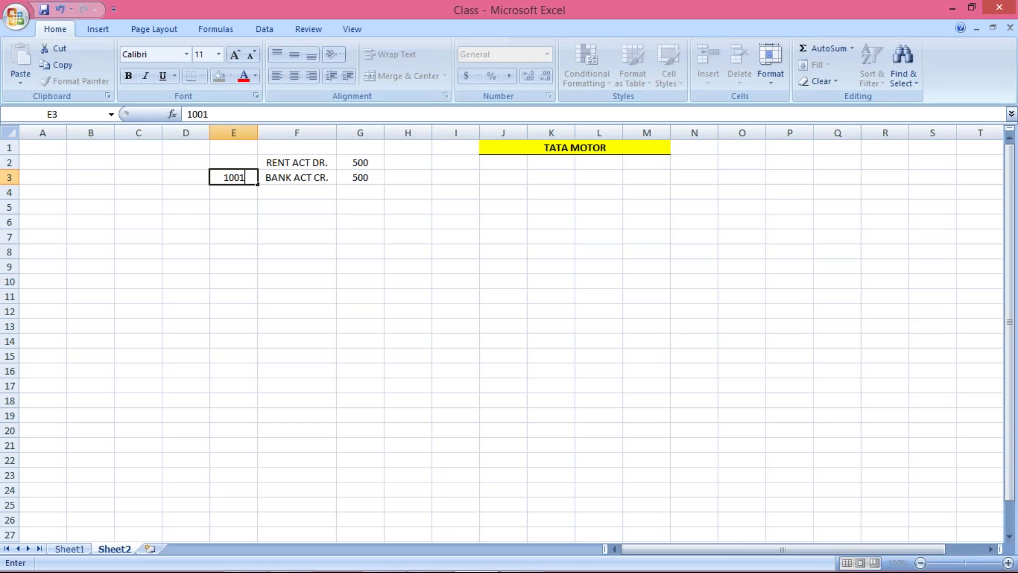
{"action": "key", "text": "Return"}
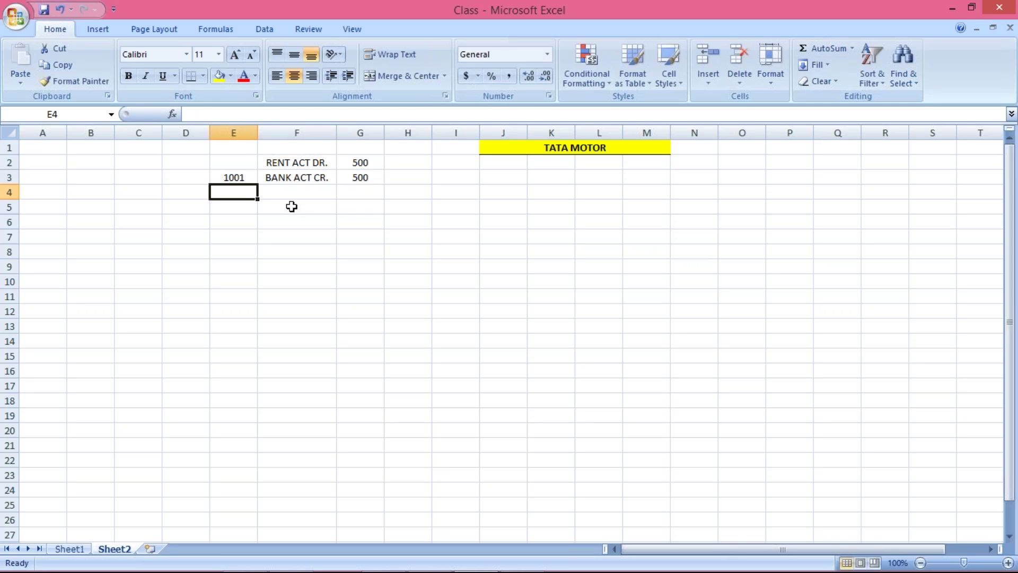
{"action": "left_click", "coordinate": [291, 206]}
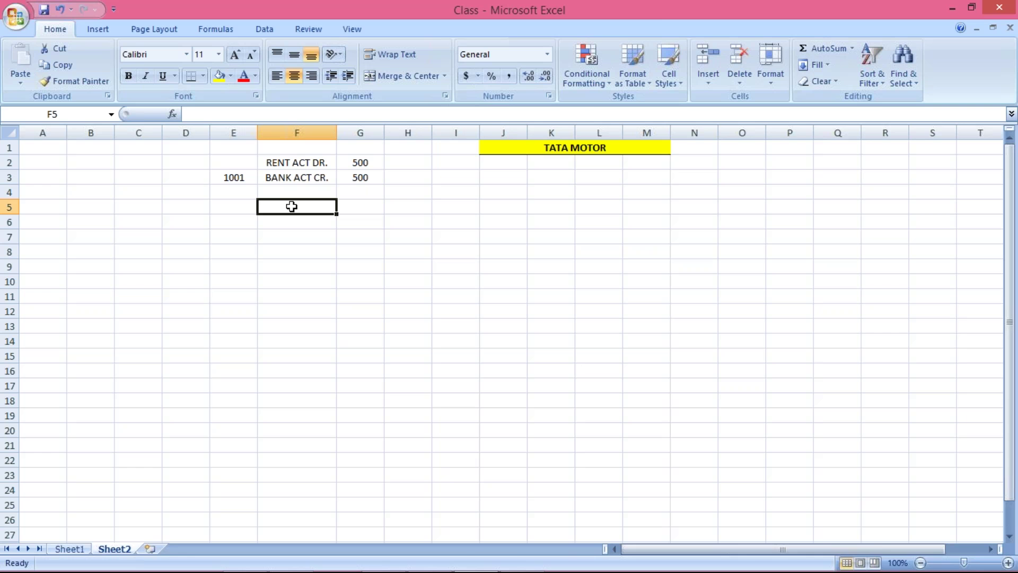
{"action": "mouse_move", "coordinate": [486, 562]}
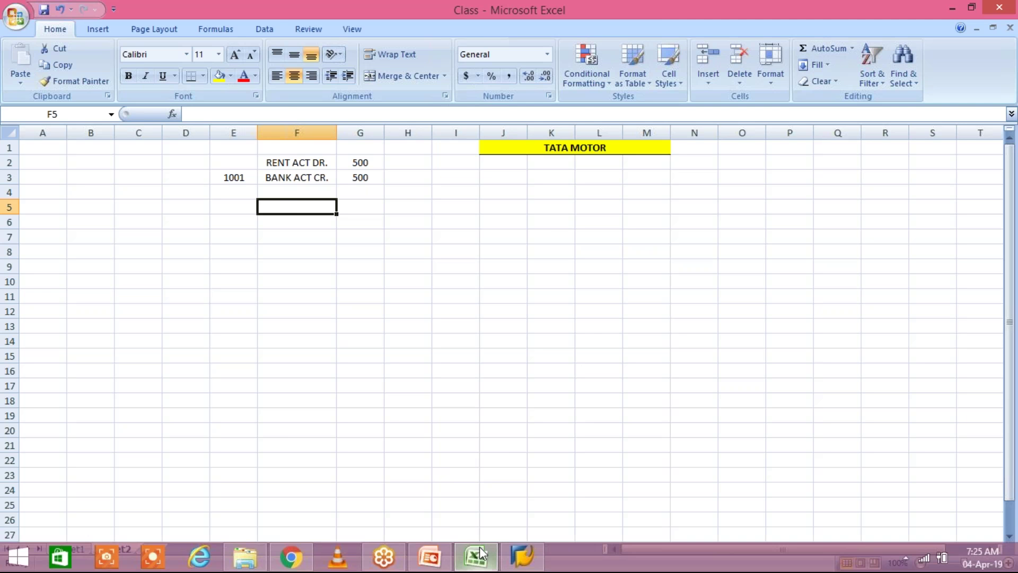
{"action": "left_click", "coordinate": [522, 560]}
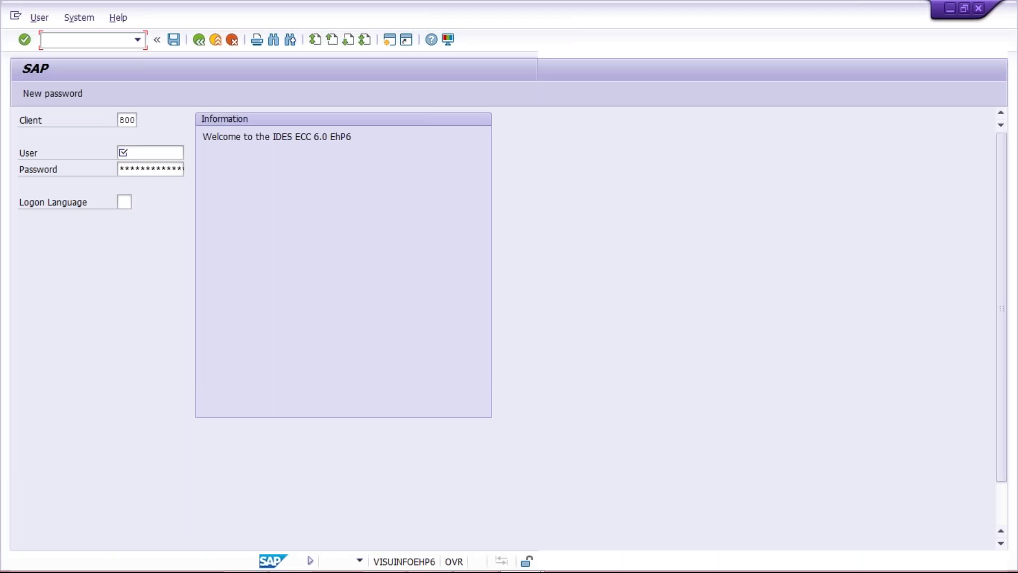
Log on to client 800 with the saved user name and the account password.
{"action": "key", "text": "BackSpace"}
{"action": "key", "text": "Down"}
{"action": "key", "text": "Return"}
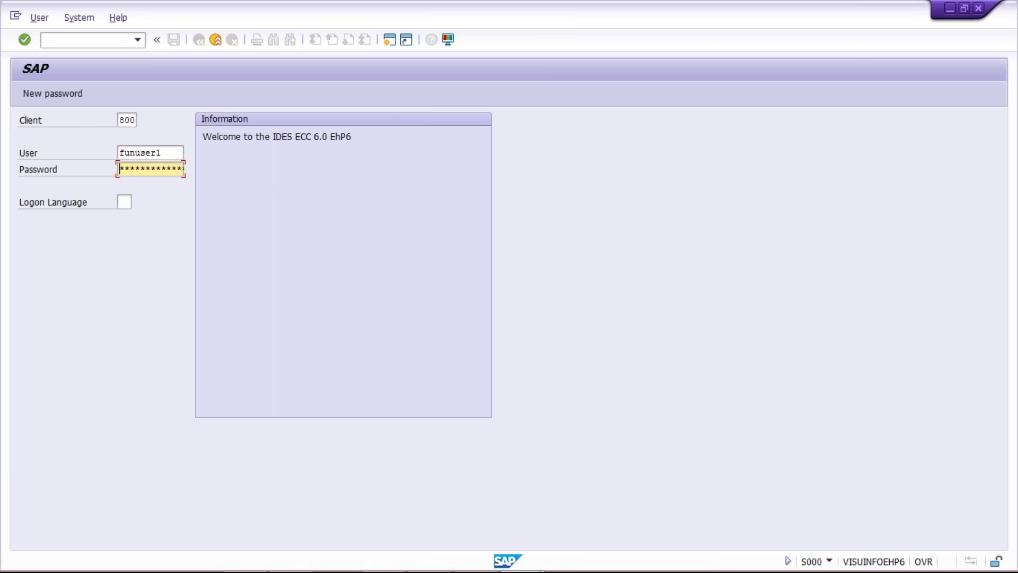
{"action": "type", "text": "*********"}
{"action": "key", "text": "Return"}
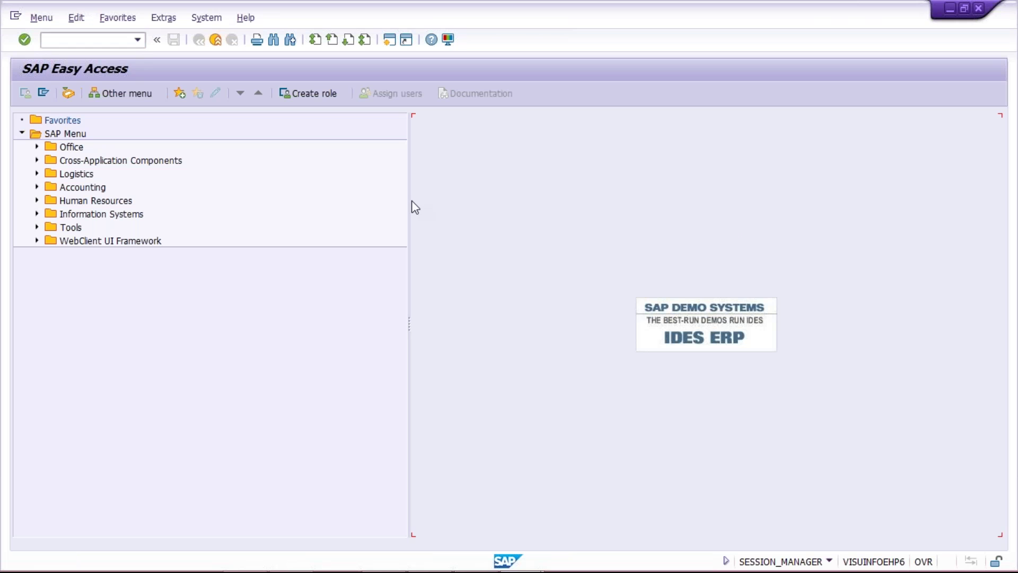
Start transaction FBL3N from the command field.
{"action": "left_click", "coordinate": [61, 41]}
{"action": "type", "text": "FBL3N"}
{"action": "key", "text": "Return"}
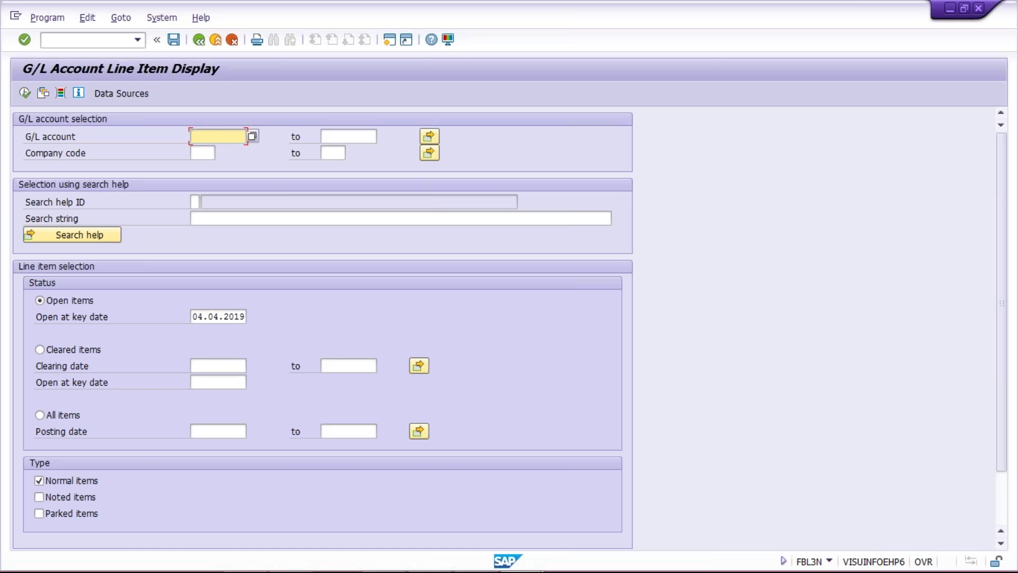
Run the line-item report for G/L account 4000 in company code TM00.
{"action": "type", "text": "4000"}
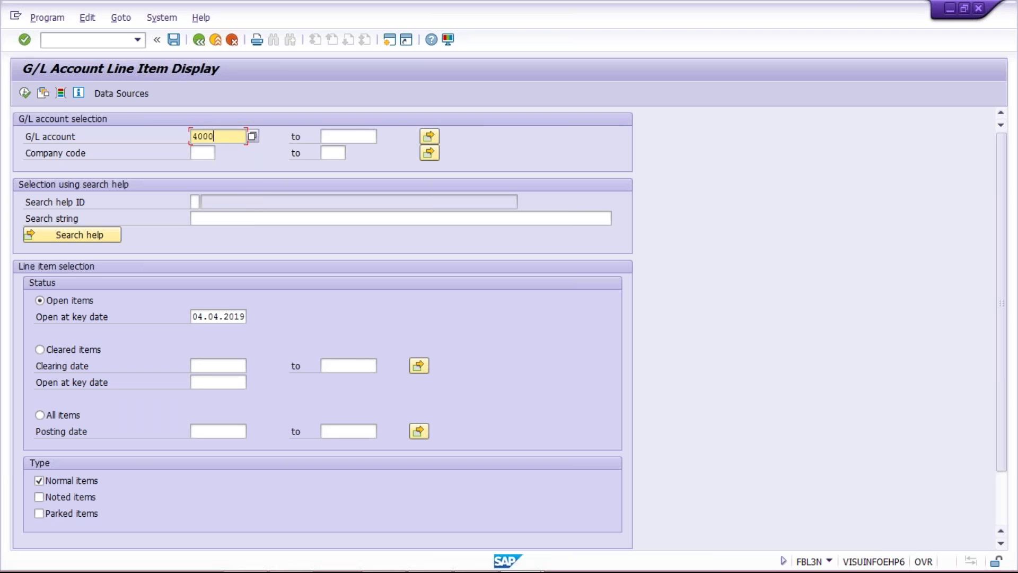
{"action": "key", "text": "Tab"}
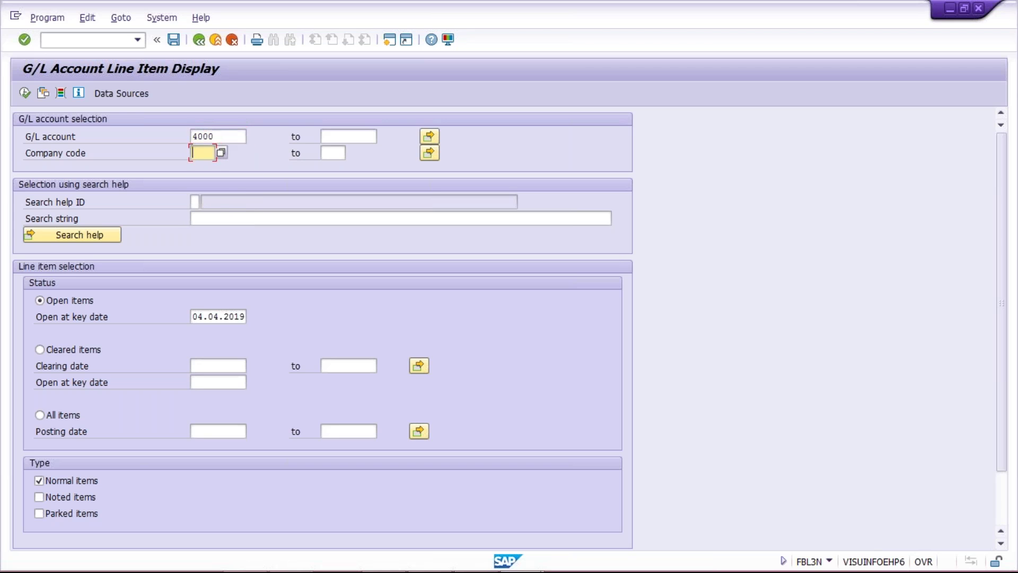
{"action": "type", "text": "TM00"}
{"action": "left_click", "coordinate": [24, 94]}
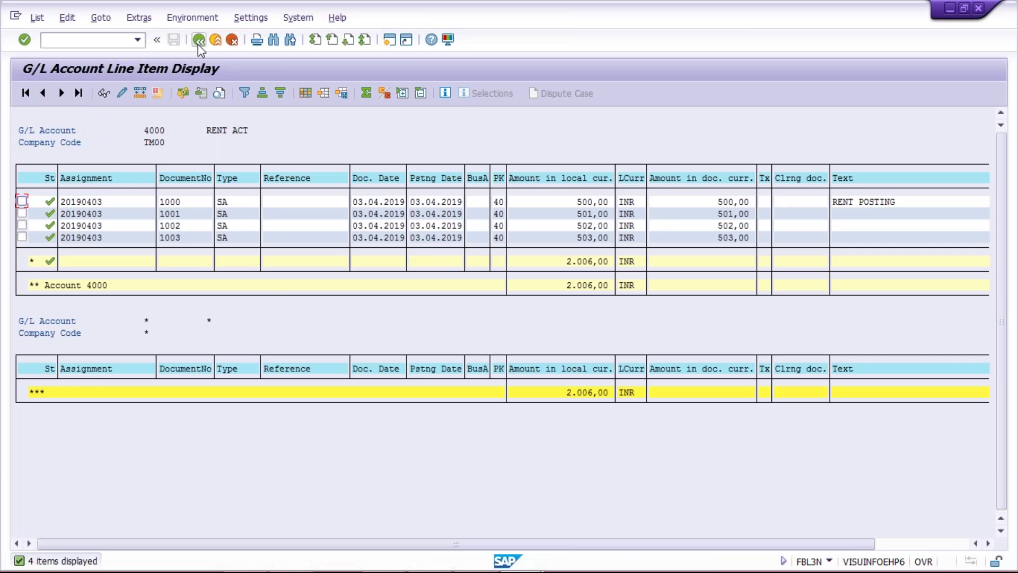
{"action": "left_click", "coordinate": [199, 40]}
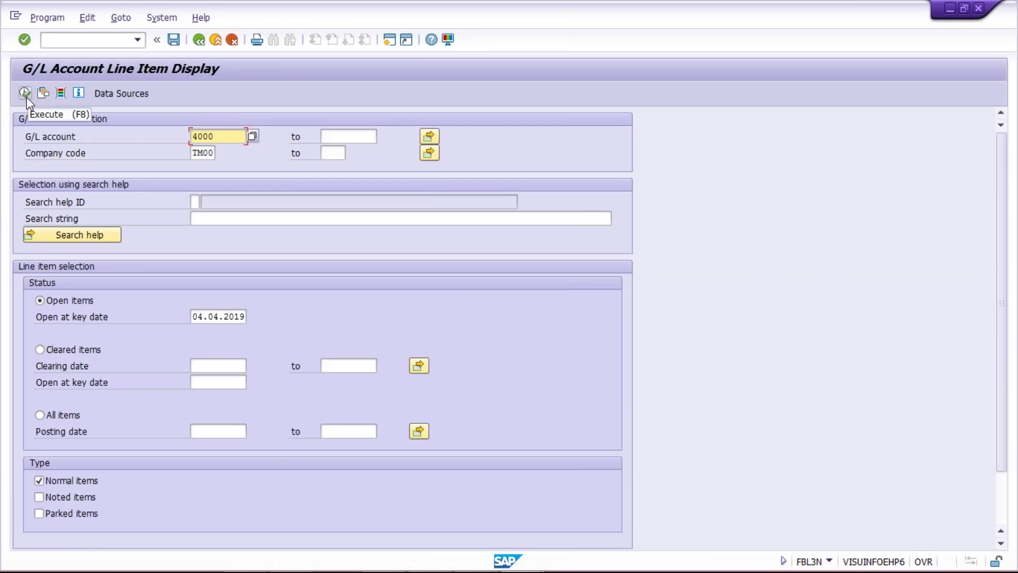
{"action": "left_click", "coordinate": [27, 98]}
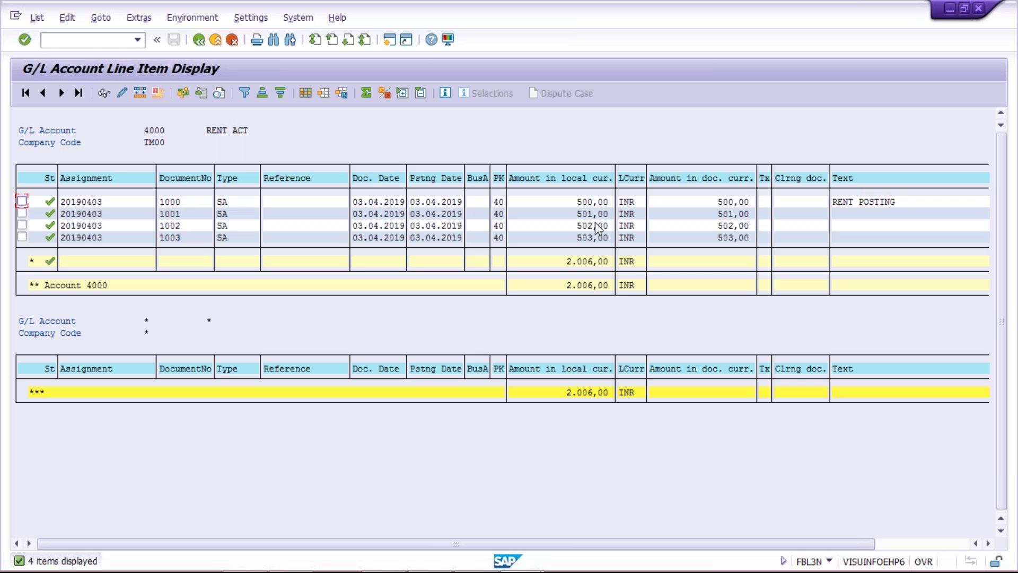
Review the rent items: amounts 500,00–503,00, total 2.006,00 INR, starting with document 1000.
{"action": "left_click", "coordinate": [587, 205]}
{"action": "left_click", "coordinate": [586, 213]}
{"action": "left_click", "coordinate": [586, 226]}
{"action": "left_click", "coordinate": [586, 238]}
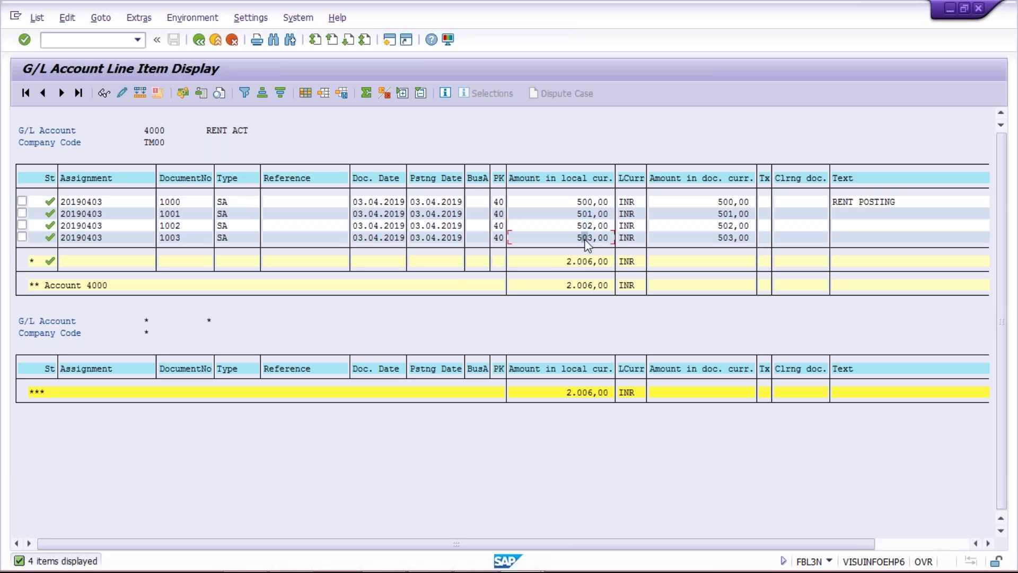
{"action": "left_click", "coordinate": [566, 262]}
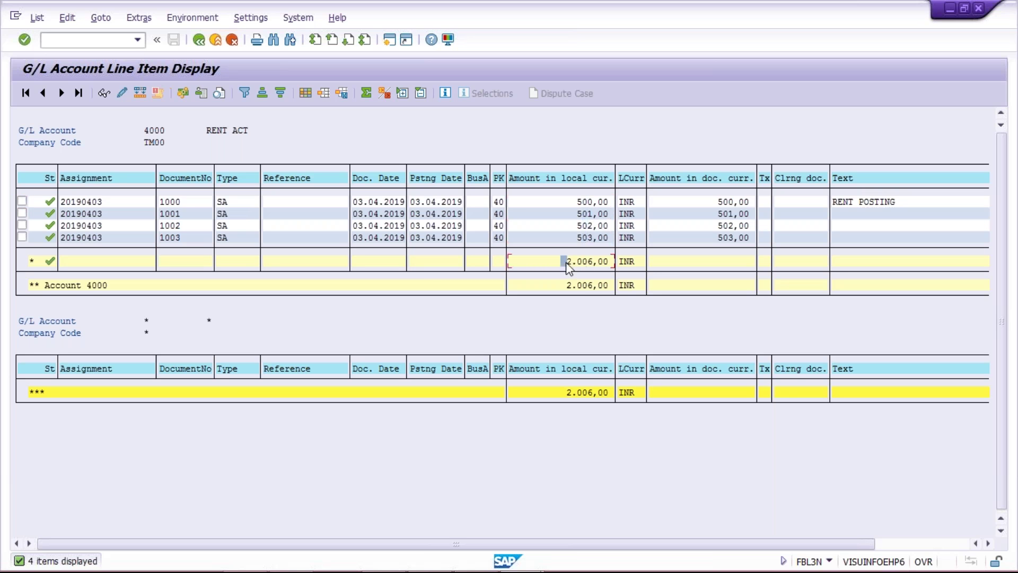
{"action": "left_click", "coordinate": [553, 202]}
{"action": "left_click", "coordinate": [199, 203]}
{"action": "left_click", "coordinate": [563, 202]}
{"action": "left_click", "coordinate": [576, 202]}
{"action": "left_click", "coordinate": [553, 204]}
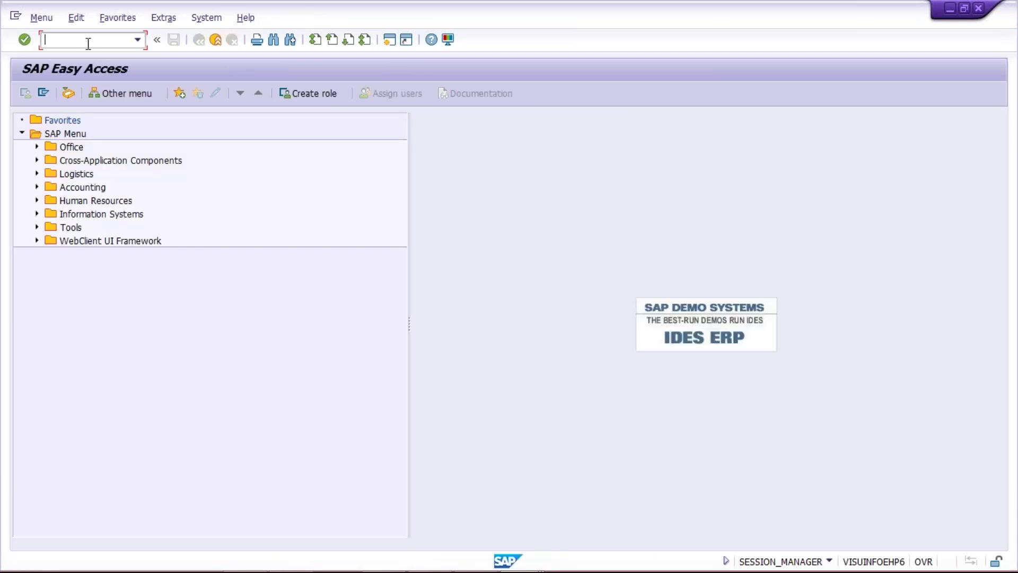
Open reversal transaction FB08 and pick document 1000 in the account 4000 list.
{"action": "type", "text": "FB08"}
{"action": "key", "text": "Return"}
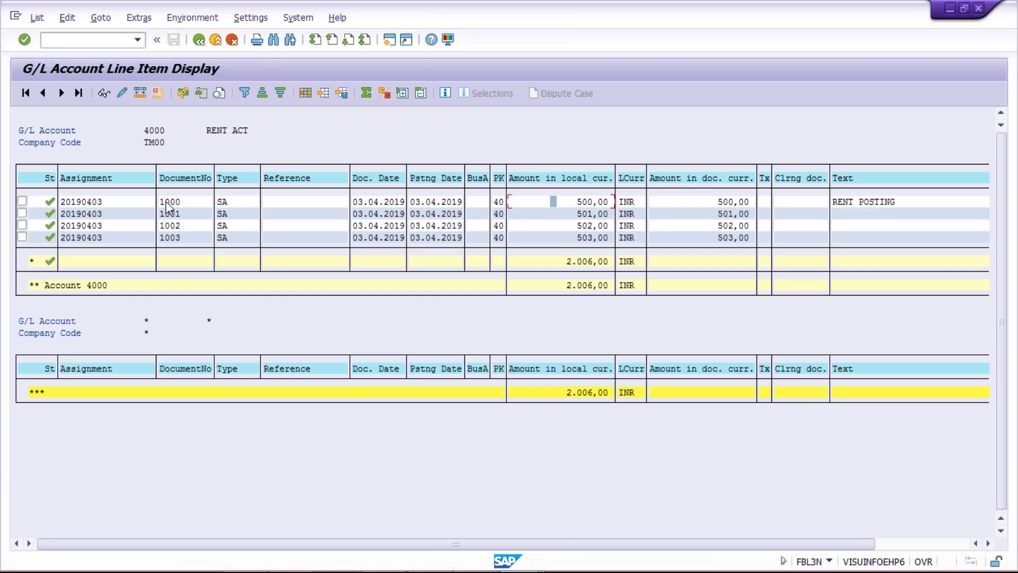
{"action": "left_click", "coordinate": [186, 202]}
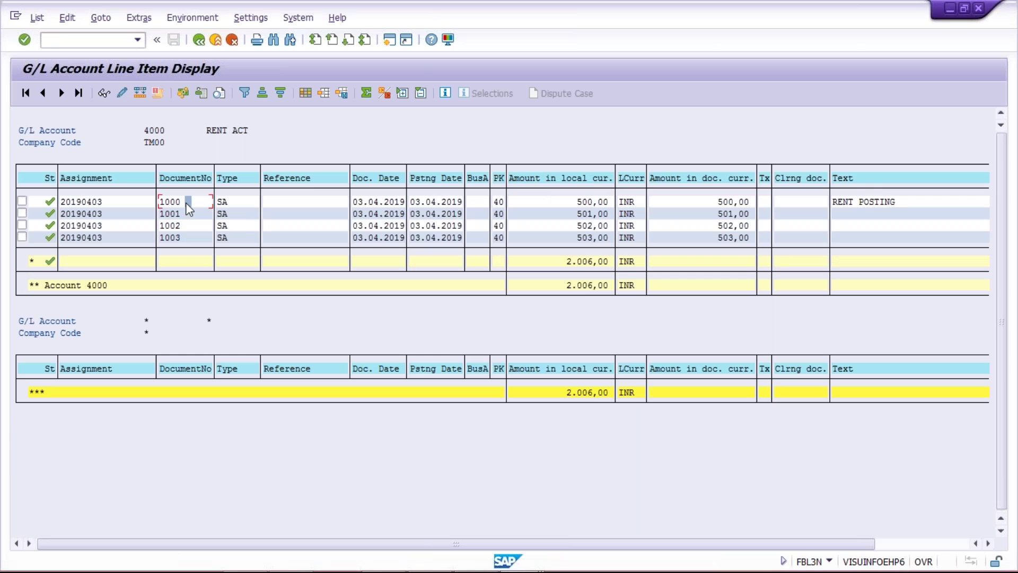
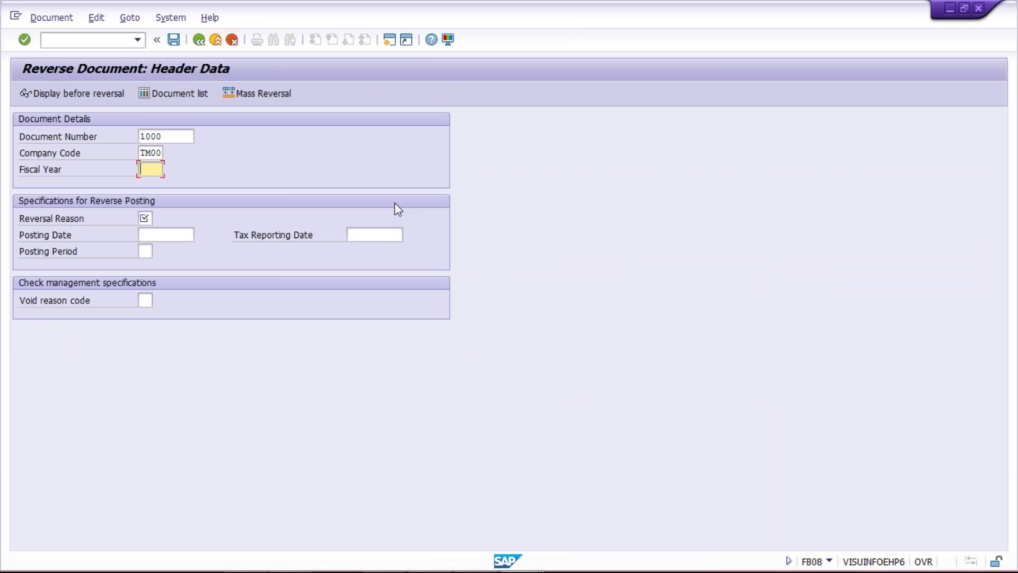
Reverse document 1000 for fiscal year 2019 with reason 01, posting it as document 1004.
{"action": "type", "text": "2019"}
{"action": "left_click", "coordinate": [144, 217]}
{"action": "type", "text": "01"}
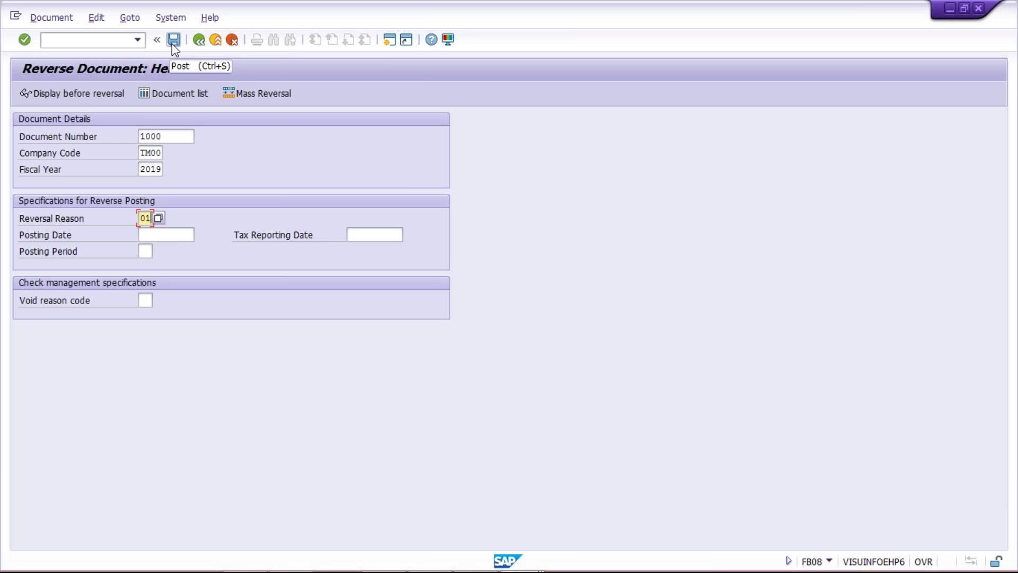
{"action": "left_click", "coordinate": [173, 45]}
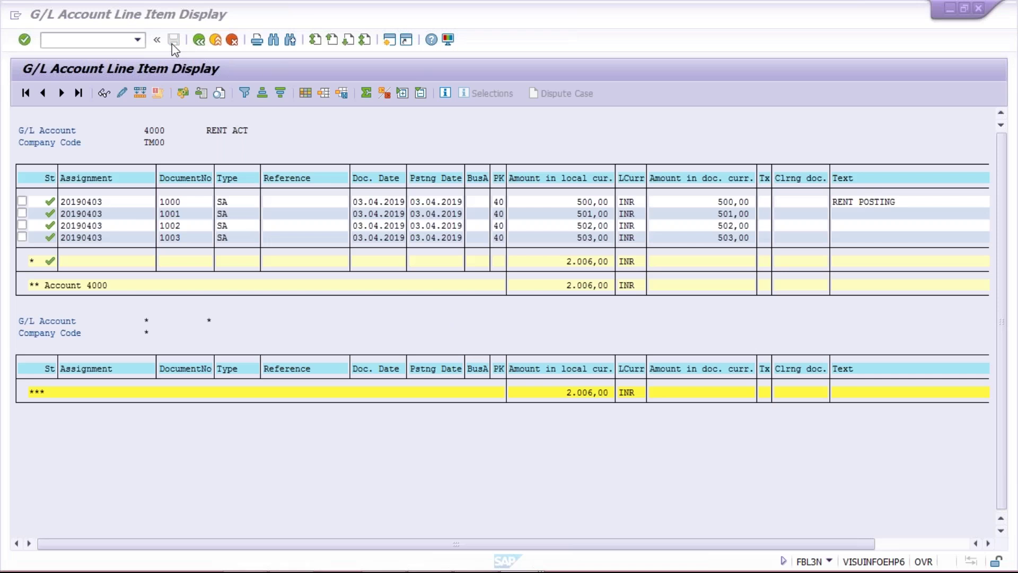
{"action": "left_click", "coordinate": [562, 205]}
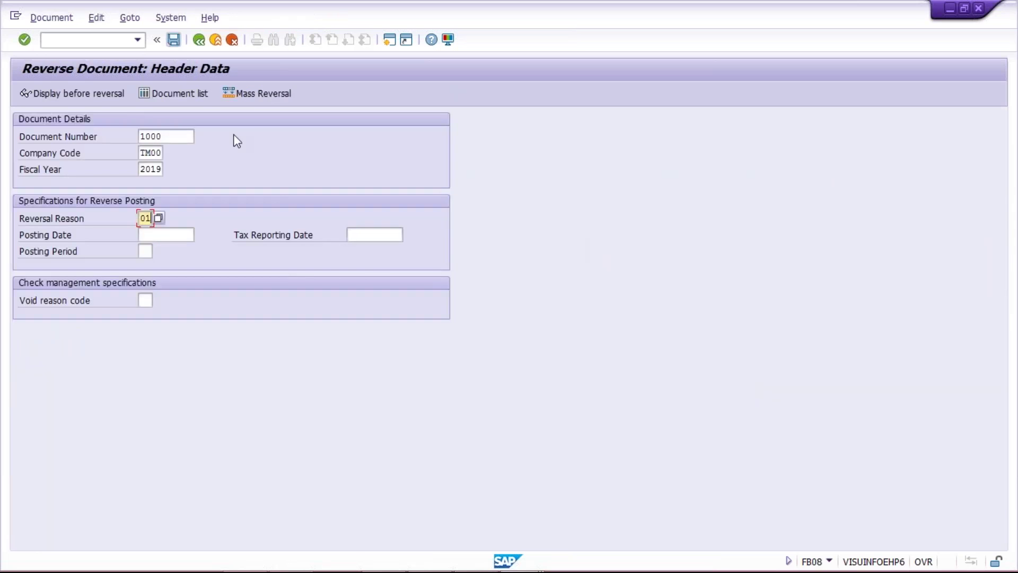
{"action": "left_click", "coordinate": [172, 41]}
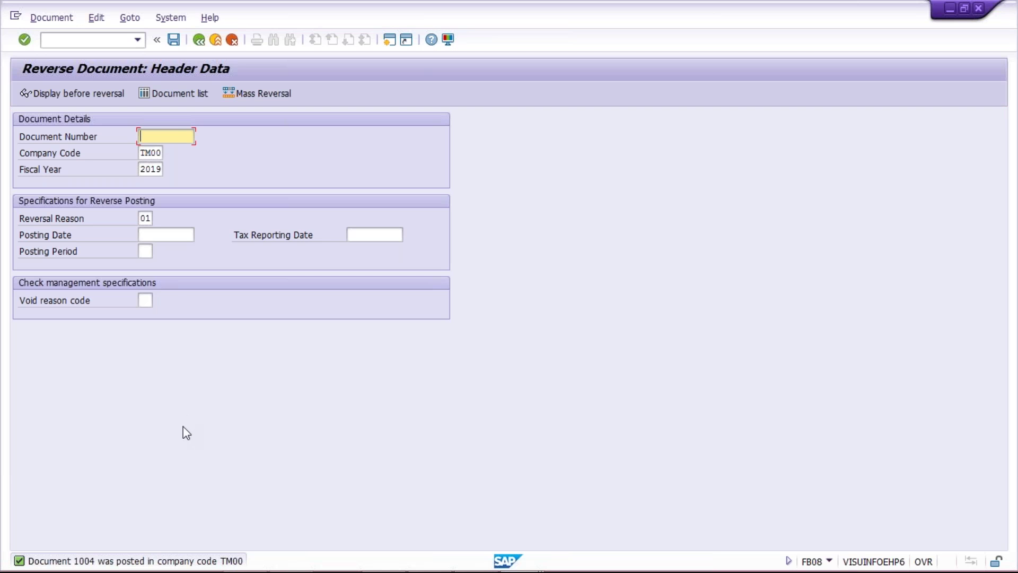
{"action": "key", "text": "alt+Tab"}
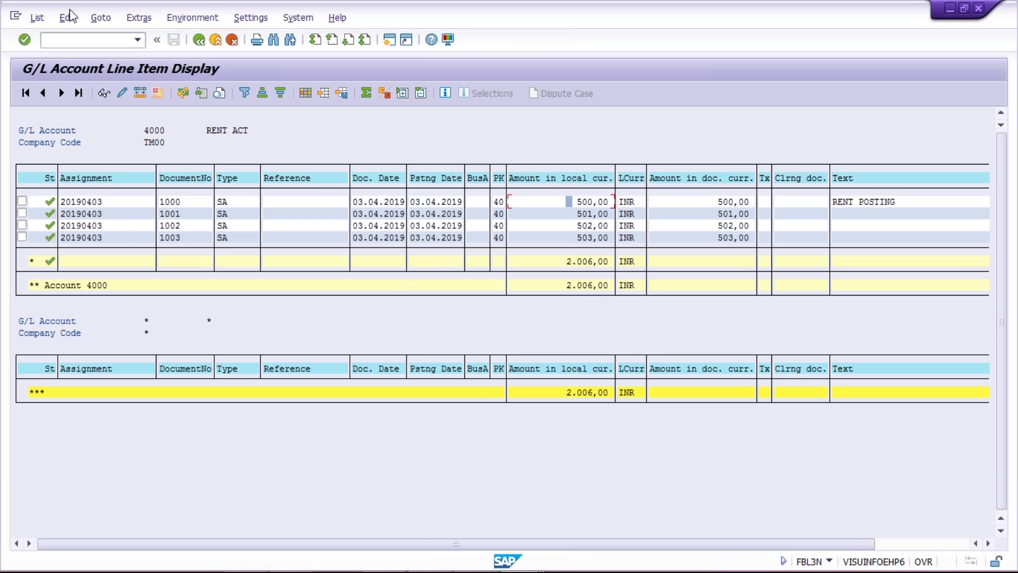
Refresh account 4000's line items to show reversal 1004 at 500,00-, then return to the reversal screen.
{"action": "left_click", "coordinate": [37, 18]}
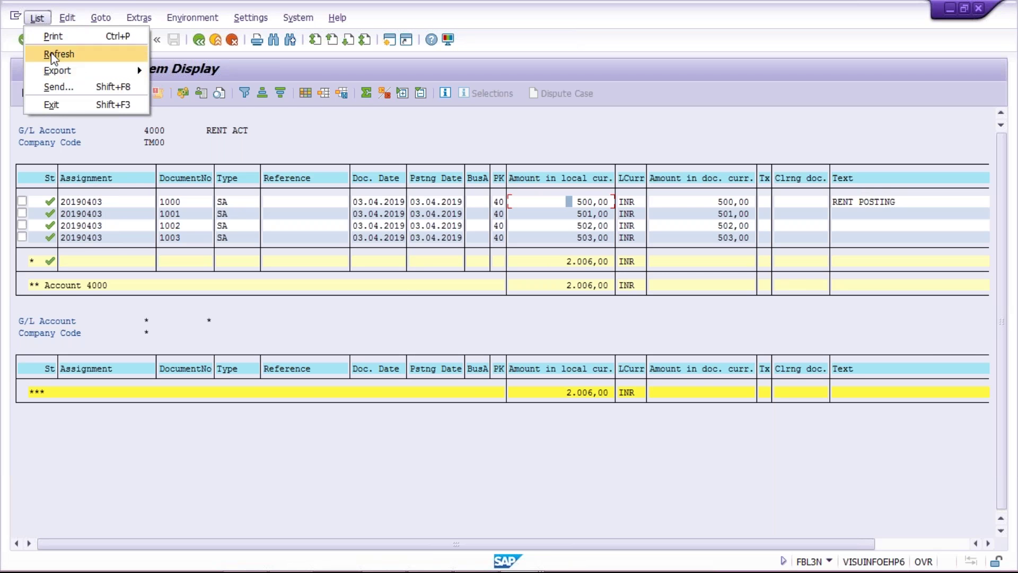
{"action": "left_click", "coordinate": [51, 55]}
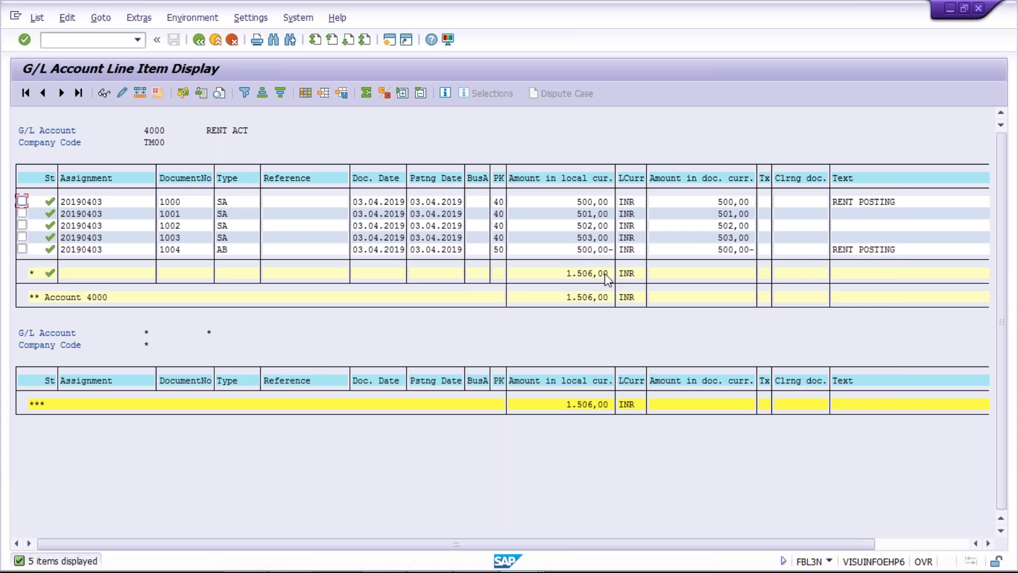
{"action": "key", "text": "alt+Tab"}
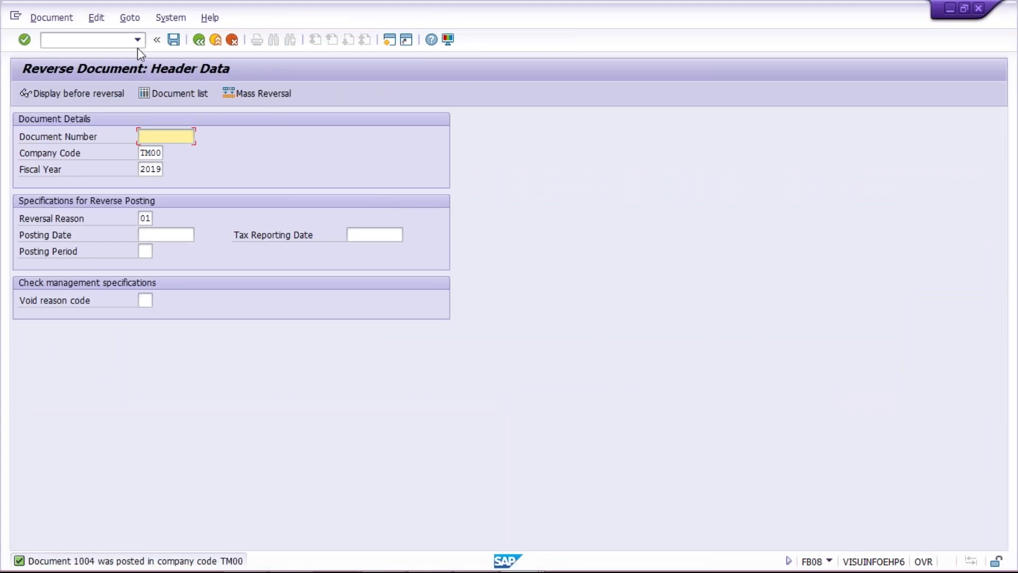
Enter a new transaction code in the command field to reach a blank TM00 G/L document screen.
{"action": "left_click", "coordinate": [97, 40]}
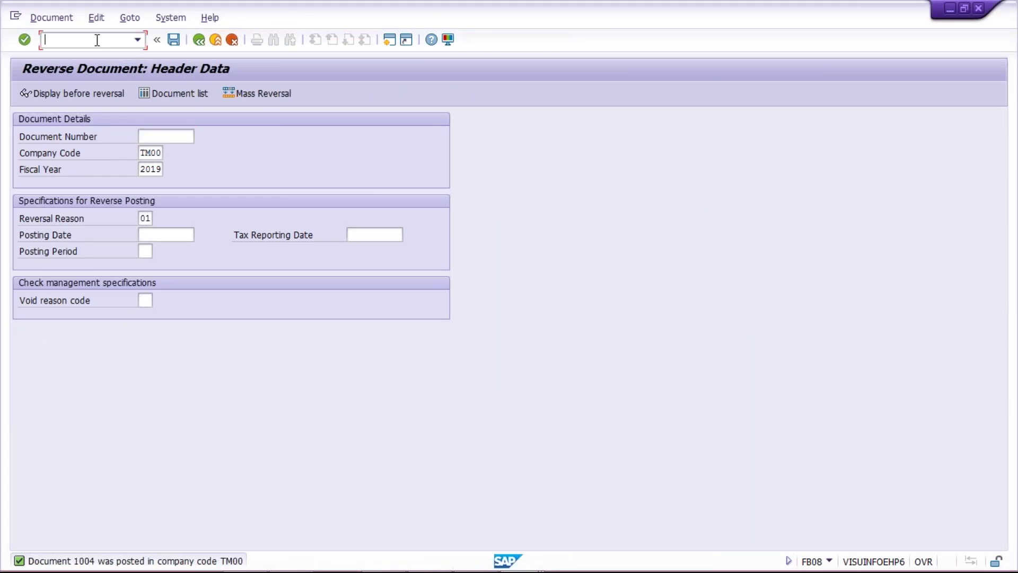
{"action": "type", "text": "/NFB08"}
{"action": "key", "text": "Return"}
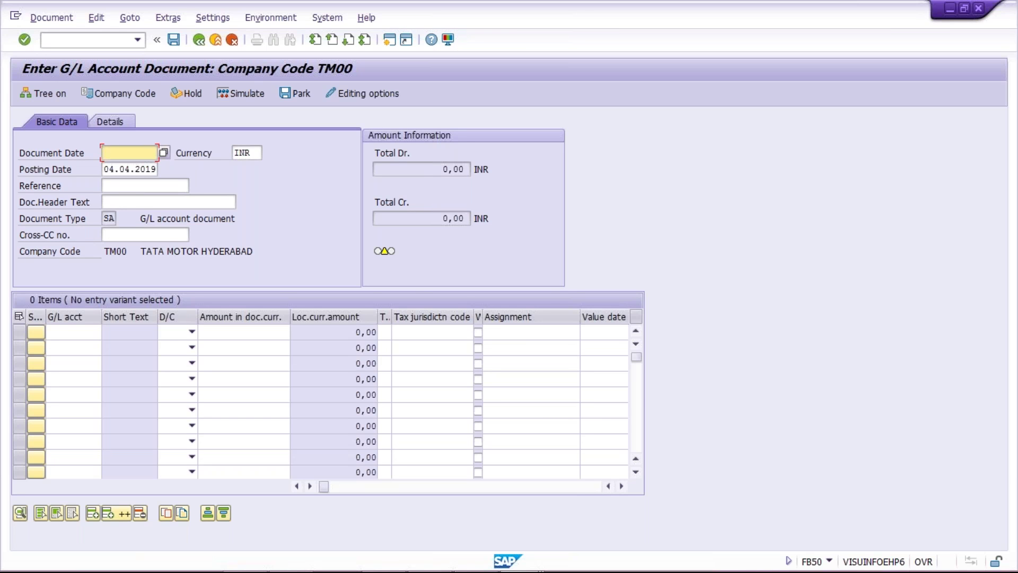
{"action": "key", "text": "alt+Tab"}
{"action": "key", "text": "alt+Tab"}
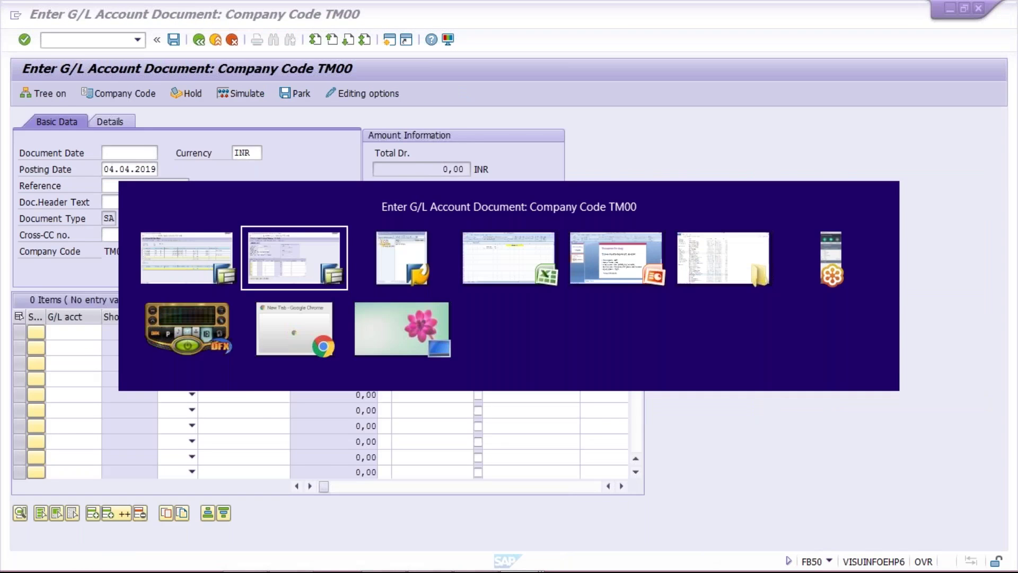
{"action": "key", "text": "Escape"}
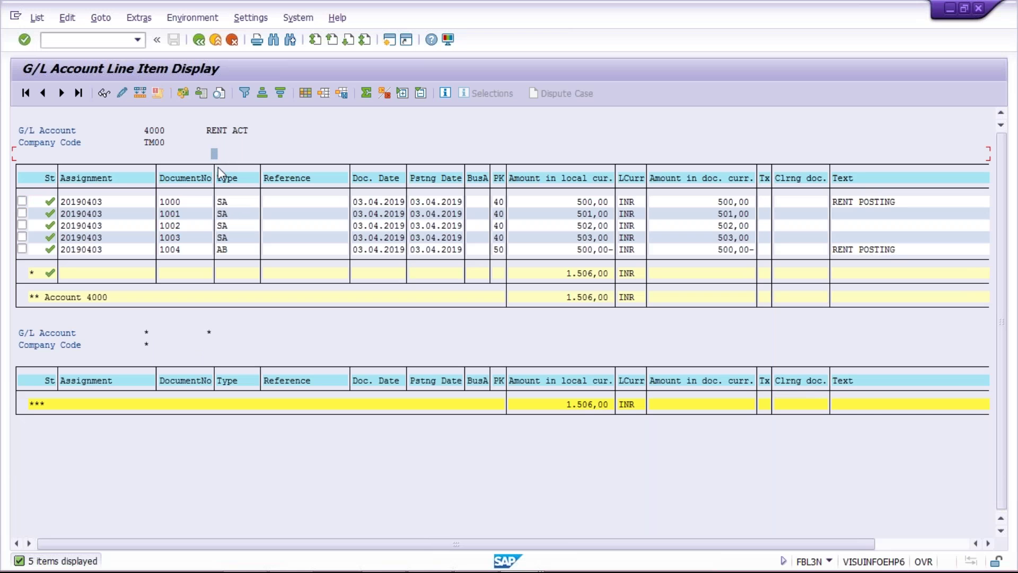
{"action": "mouse_move", "coordinate": [519, 564]}
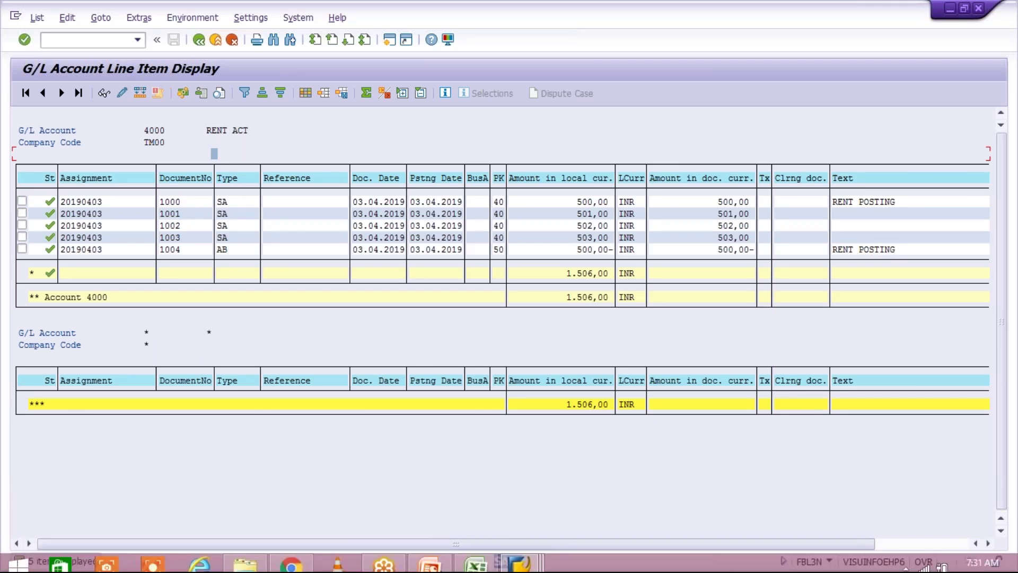
{"action": "left_click", "coordinate": [443, 562]}
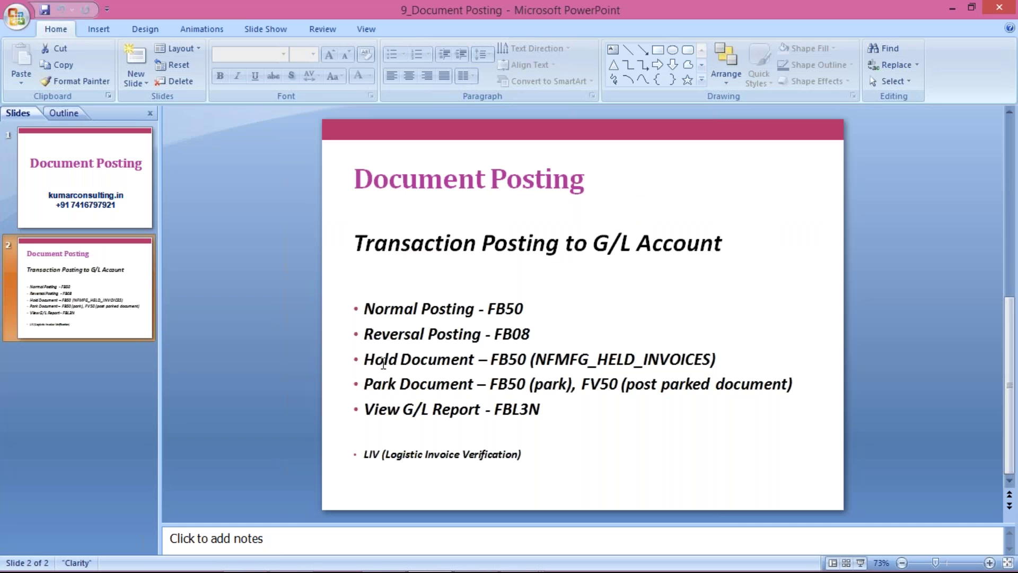
{"action": "mouse_move", "coordinate": [513, 559]}
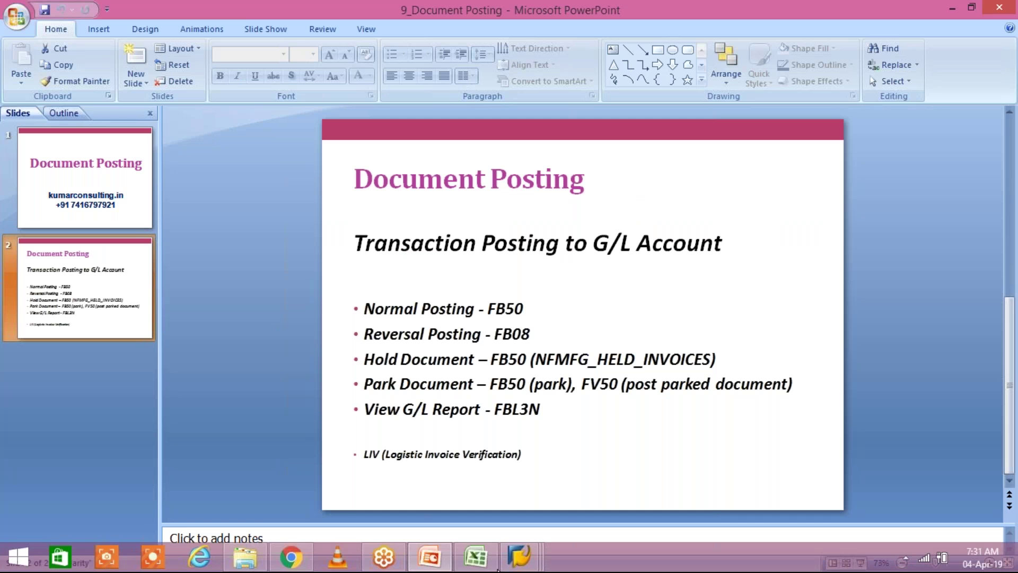
{"action": "left_click", "coordinate": [514, 562]}
{"action": "left_click", "coordinate": [526, 483]}
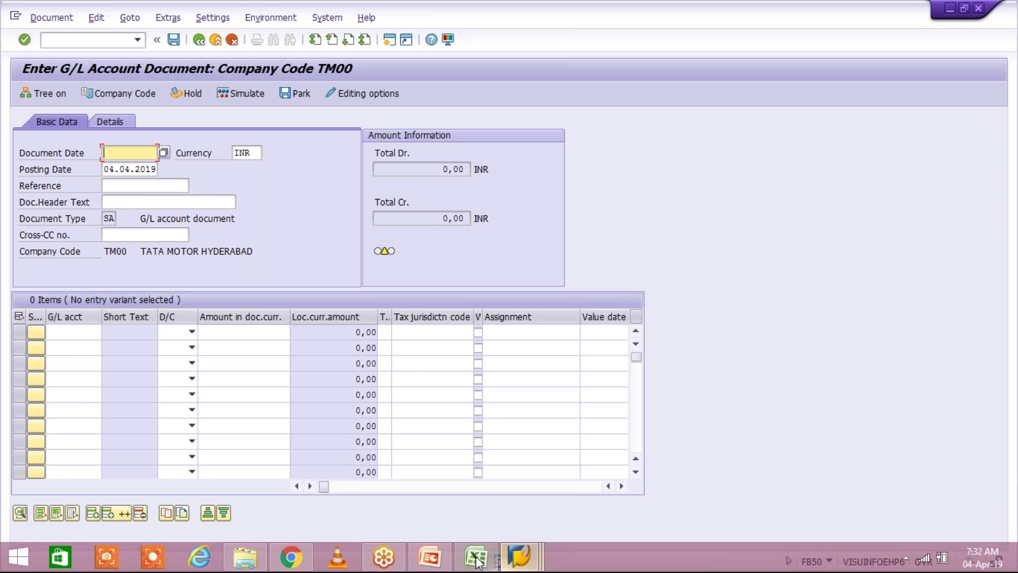
{"action": "left_click", "coordinate": [477, 558]}
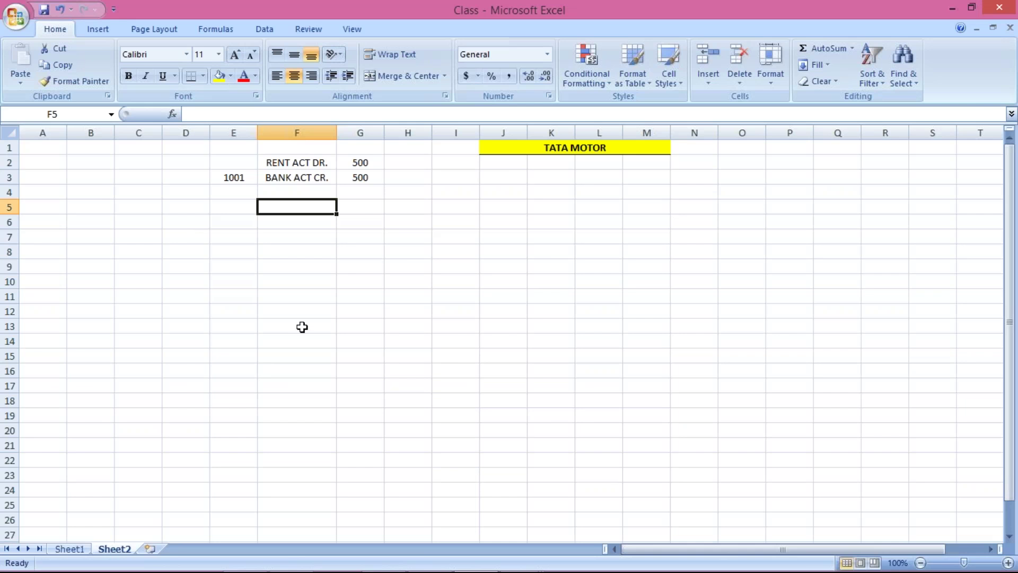
{"action": "key", "text": "alt+Tab"}
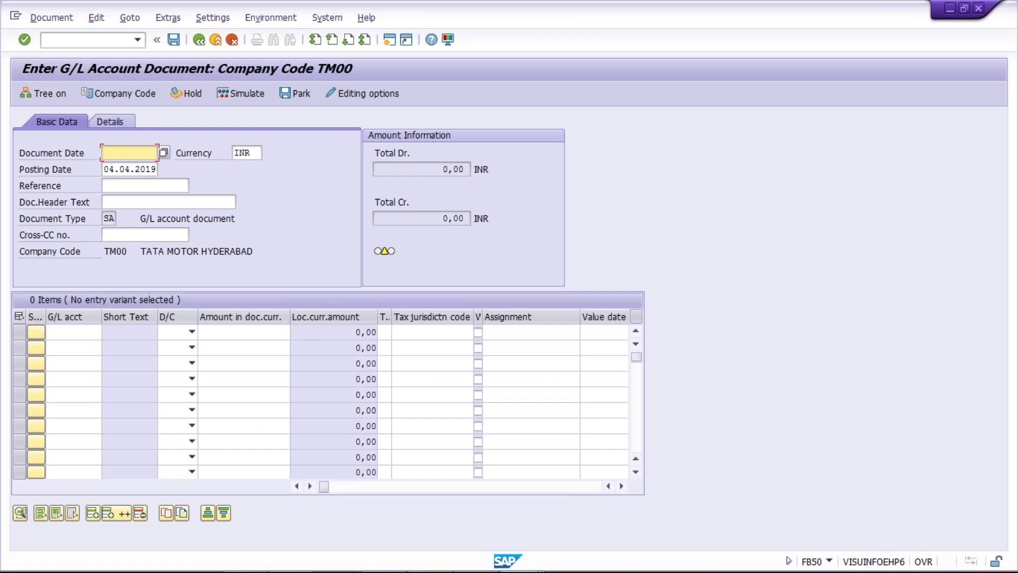
Enter document date 04.04.2019 and reference TEST in the FB50 document header.
{"action": "type", "text": "04.04.2019"}
{"action": "left_click", "coordinate": [119, 187]}
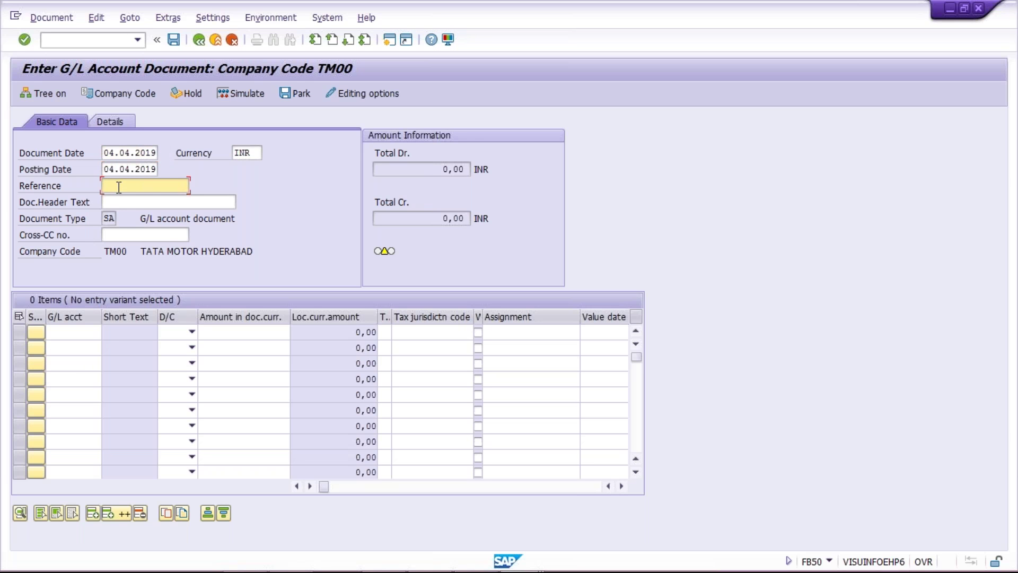
{"action": "type", "text": "T"}
{"action": "type", "text": "EST"}
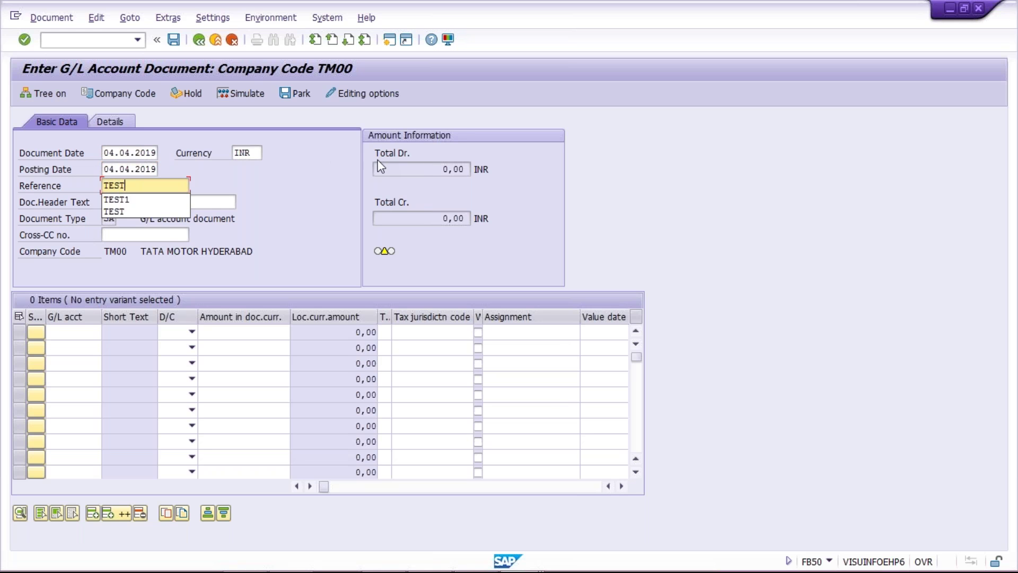
{"action": "left_click", "coordinate": [321, 175]}
{"action": "left_click", "coordinate": [207, 204]}
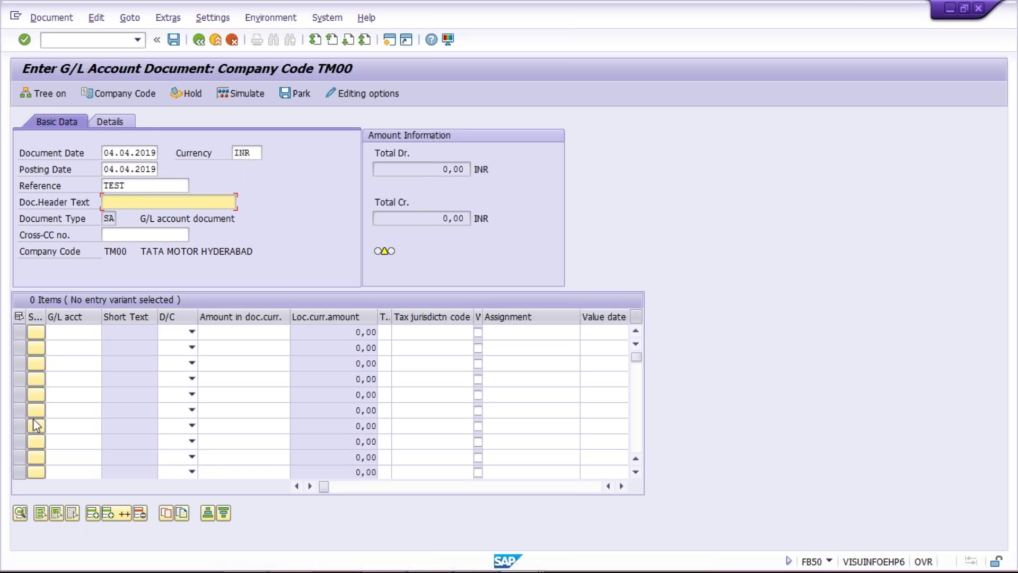
Enter the first line item as G/L account 4000, Debit, amount 5000.
{"action": "left_click", "coordinate": [70, 315]}
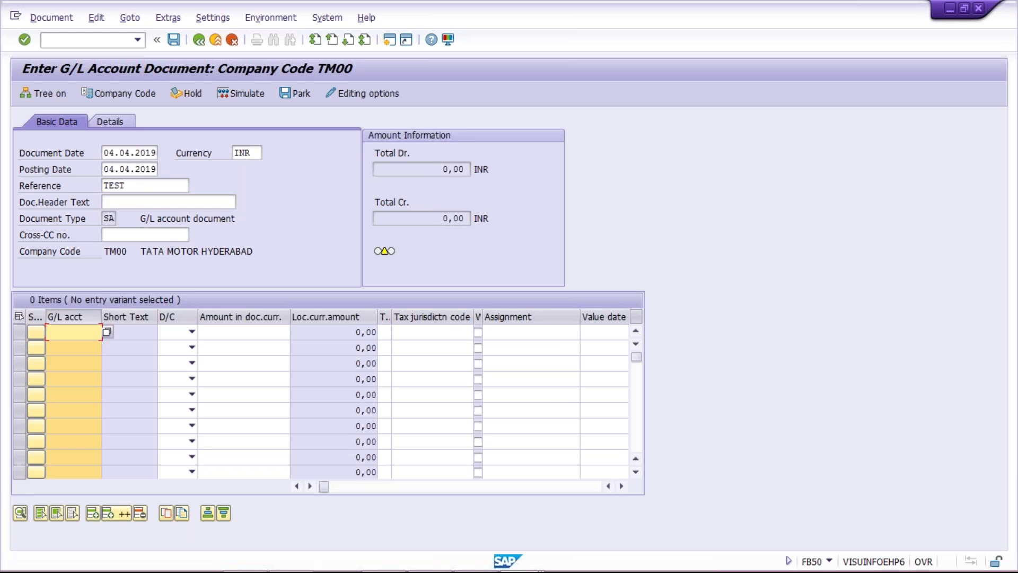
{"action": "type", "text": "4000"}
{"action": "key", "text": "Tab"}
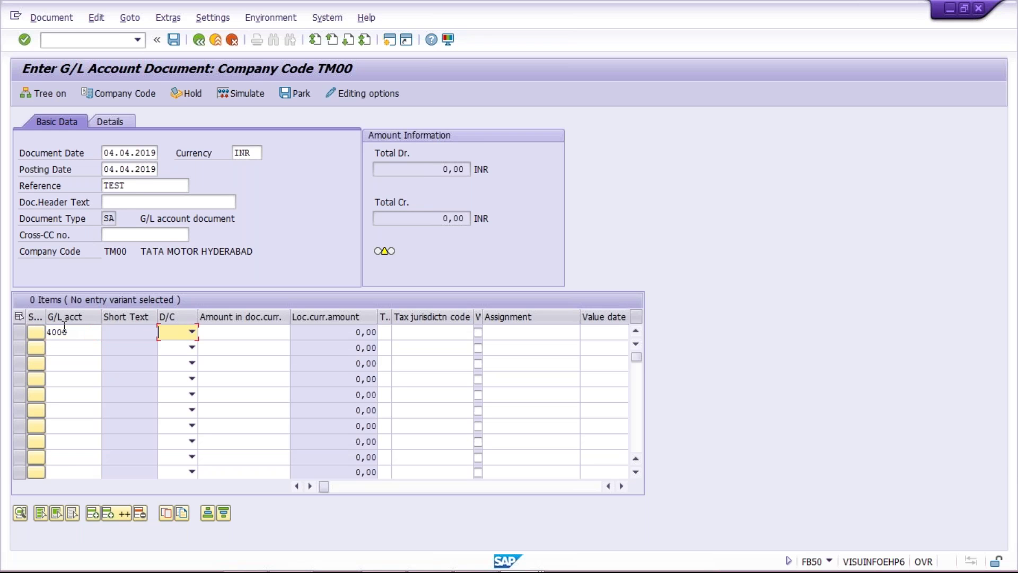
{"action": "key", "text": "Down"}
{"action": "key", "text": "Tab"}
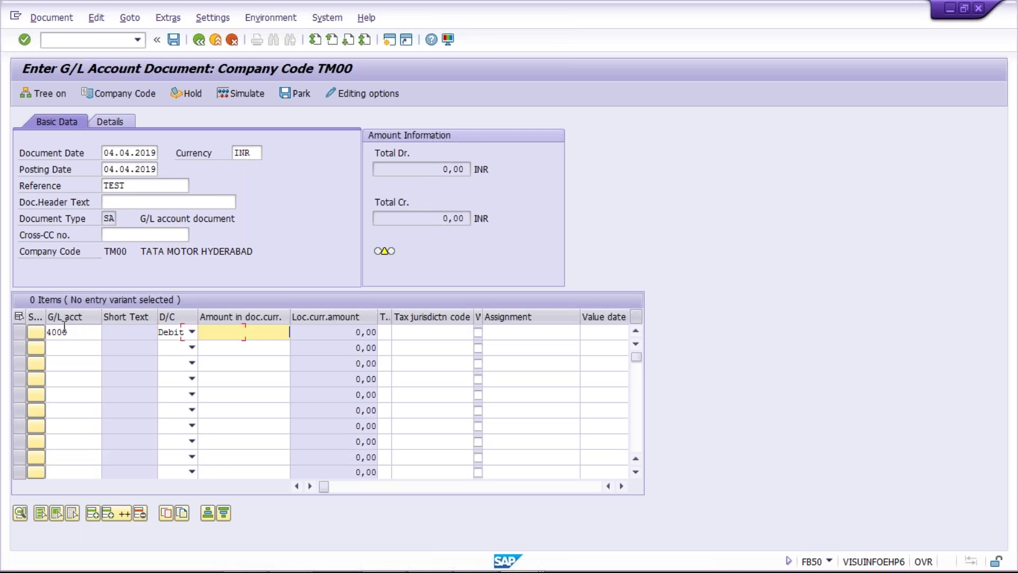
{"action": "type", "text": "5000"}
Replace the TEST item text on line 1 with the Delhi office rent text from history.
{"action": "left_click", "coordinate": [79, 347]}
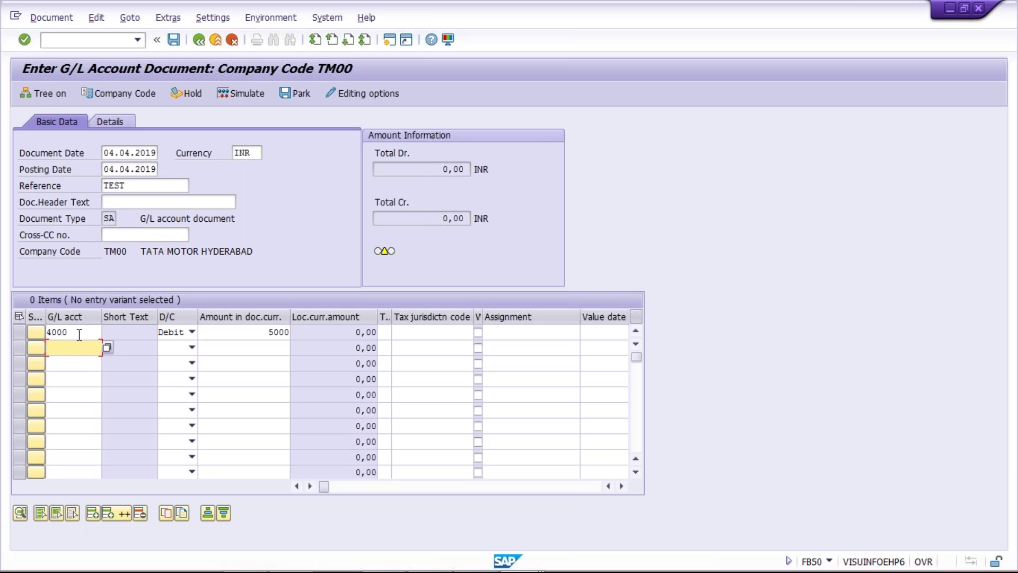
{"action": "left_click", "coordinate": [80, 331]}
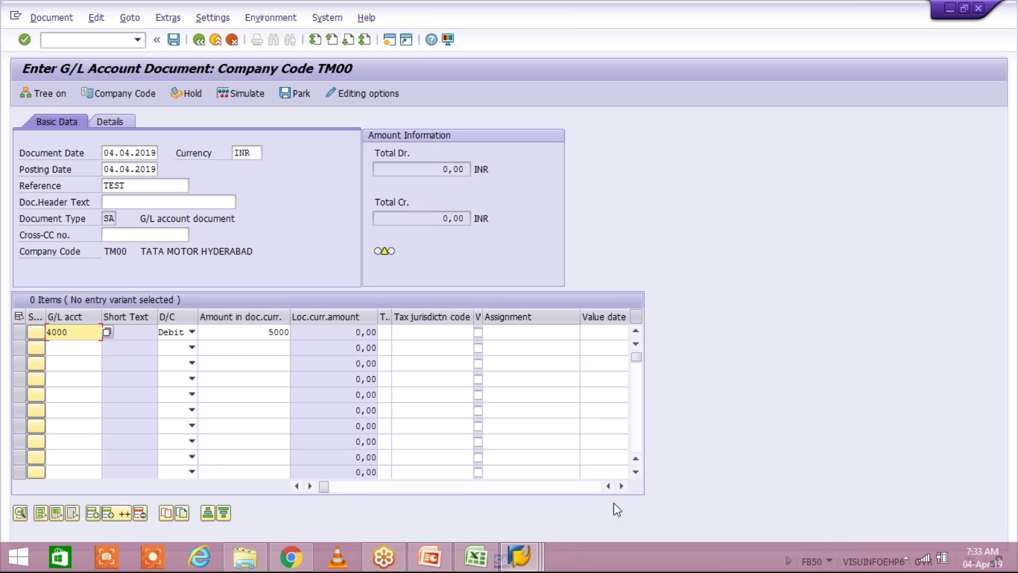
{"action": "left_click", "coordinate": [621, 486]}
{"action": "left_click", "coordinate": [621, 486]}
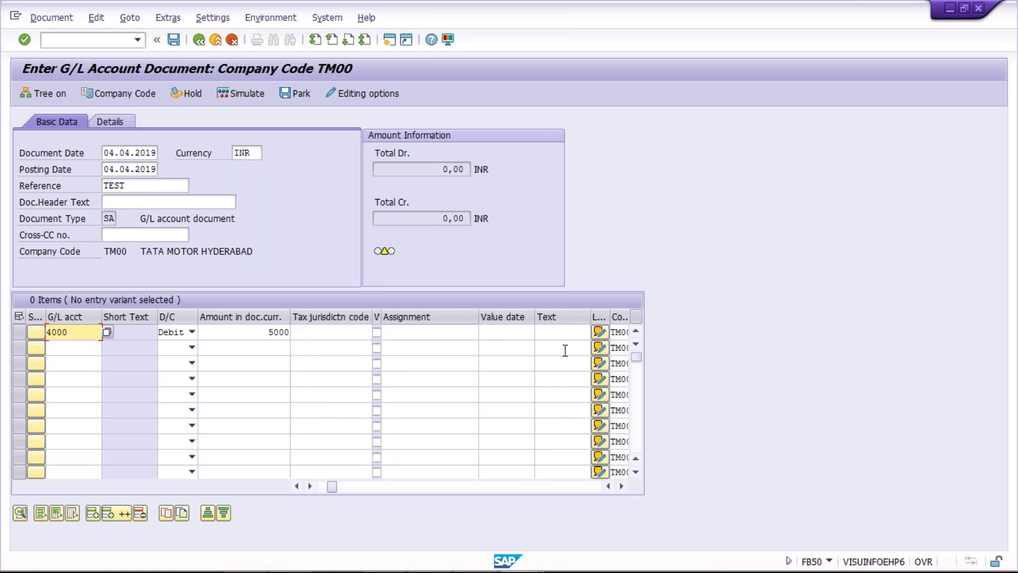
{"action": "left_click", "coordinate": [557, 333]}
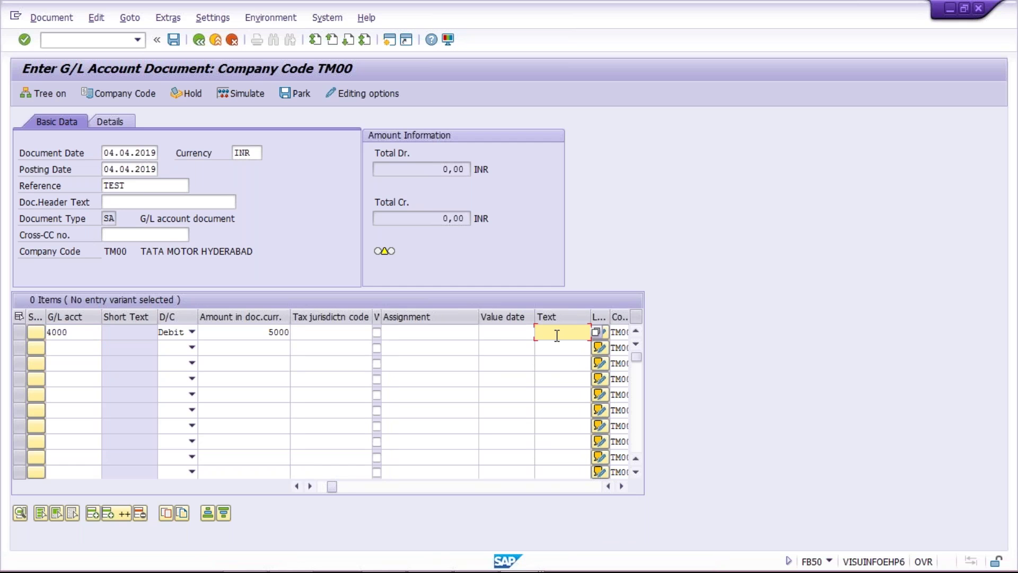
{"action": "type", "text": "TEST"}
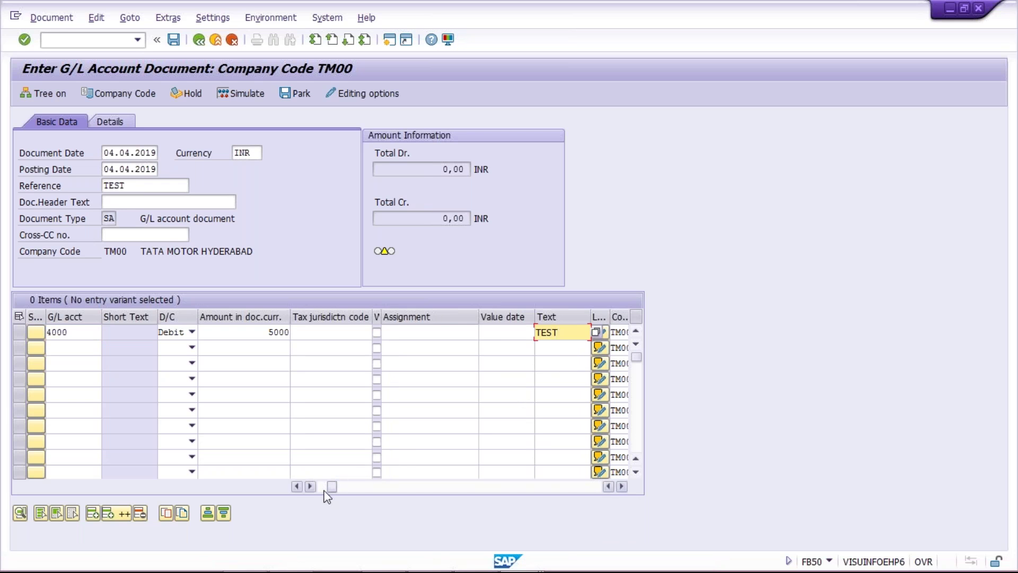
{"action": "key", "text": "BackSpace"}
{"action": "key", "text": "BackSpace"}
{"action": "key", "text": "BackSpace"}
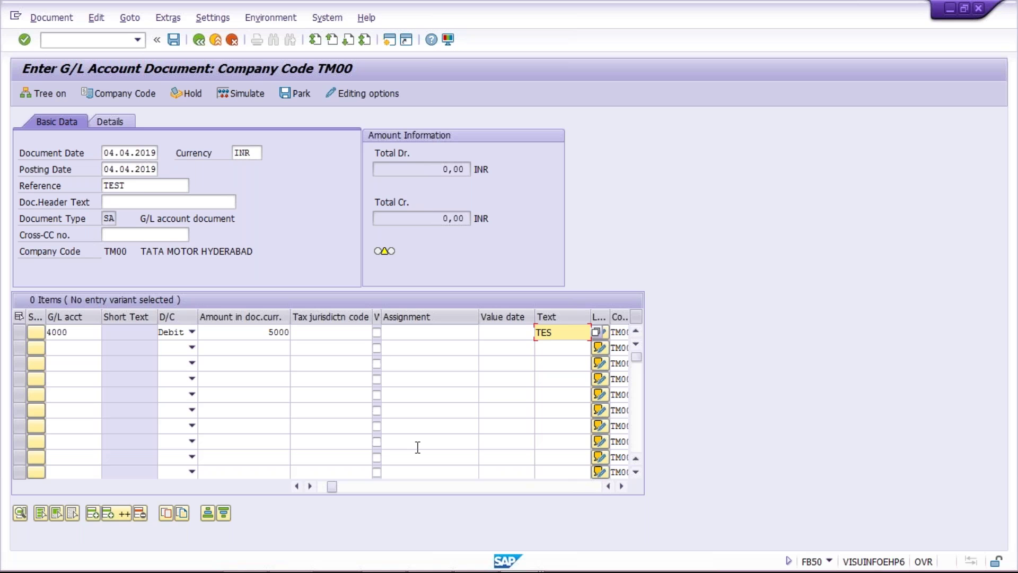
{"action": "key", "text": "BackSpace"}
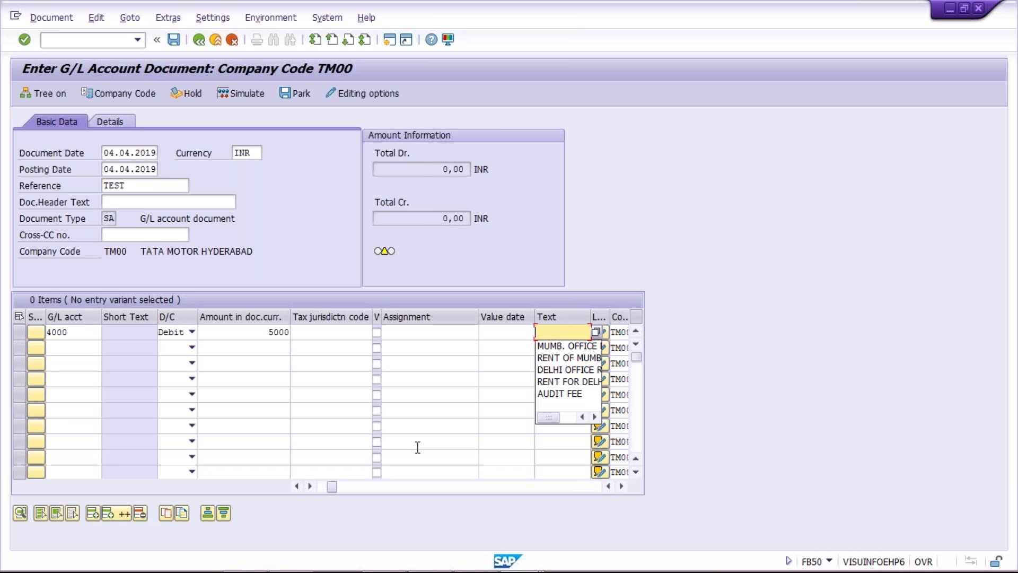
{"action": "type", "text": "RE"}
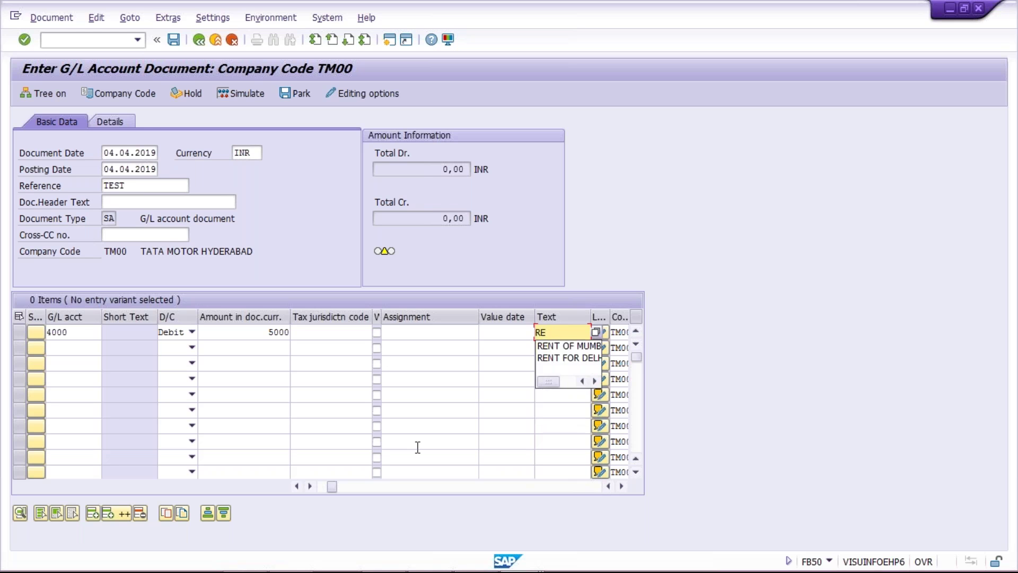
{"action": "key", "text": "Down"}
{"action": "key", "text": "Down"}
{"action": "key", "text": "Return"}
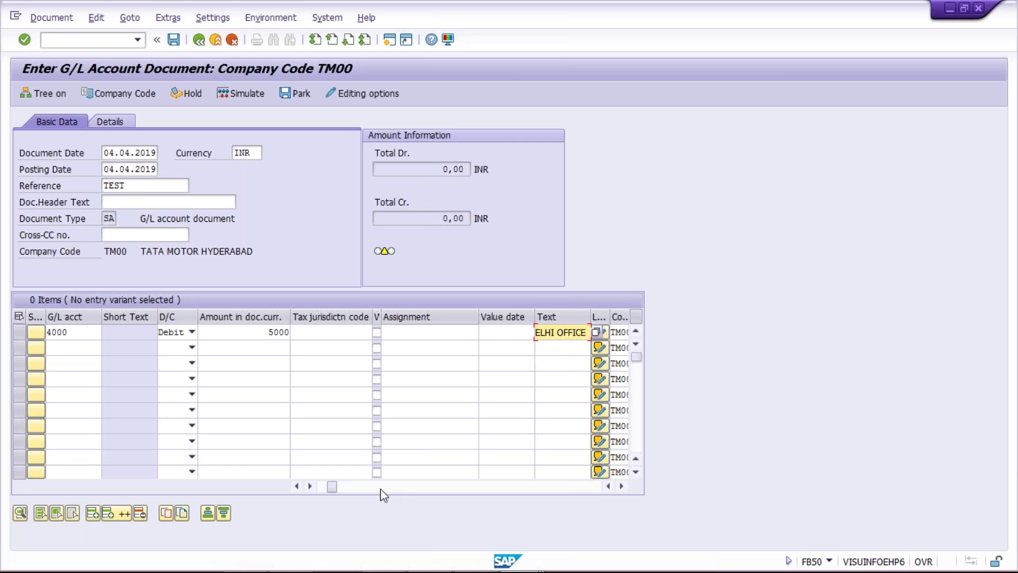
{"action": "left_click", "coordinate": [325, 491]}
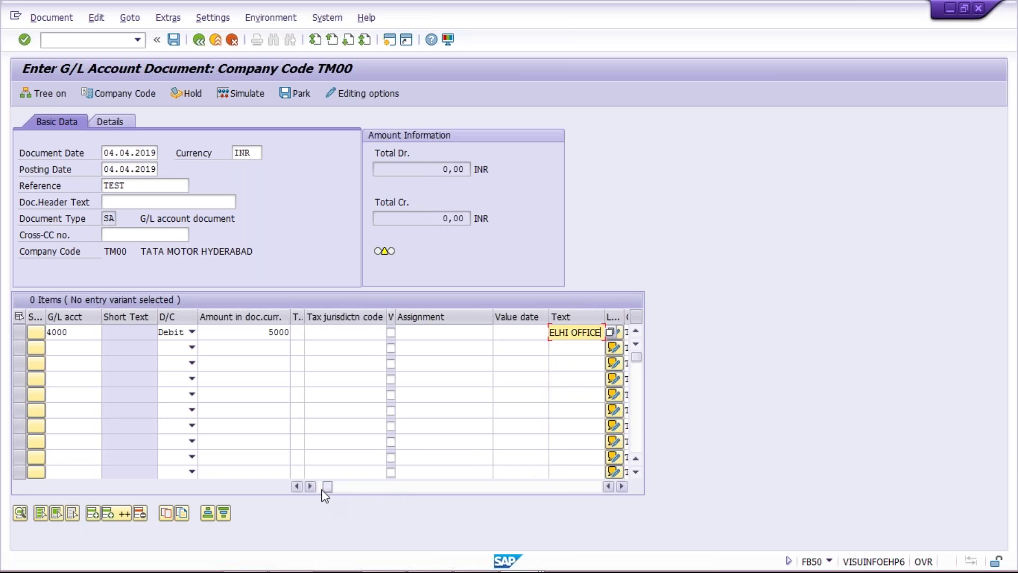
{"action": "left_click", "coordinate": [321, 490]}
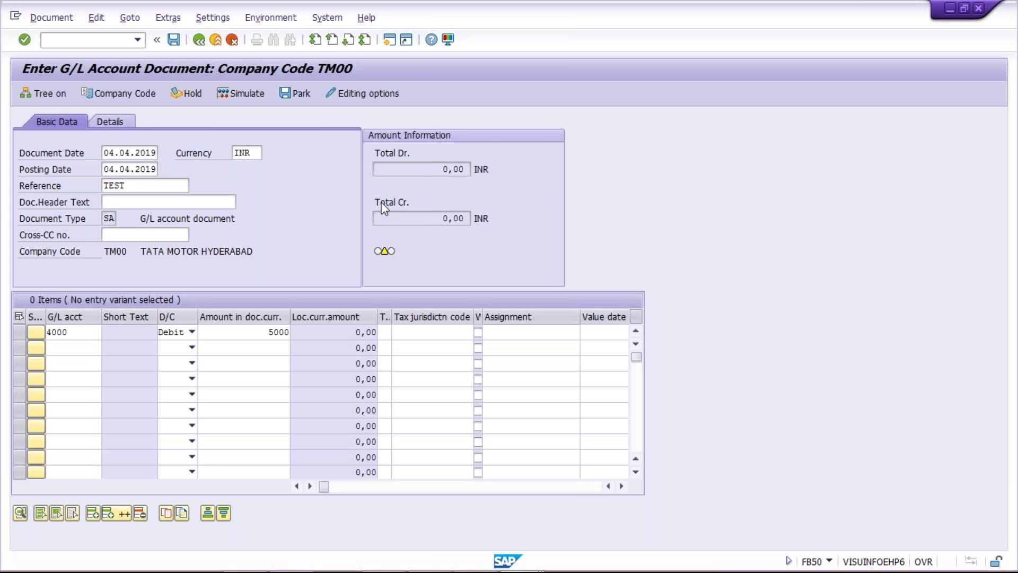
{"action": "left_click_drag", "start_coordinate": [439, 168], "coordinate": [552, 152]}
{"action": "left_click", "coordinate": [295, 246]}
{"action": "left_click", "coordinate": [227, 333]}
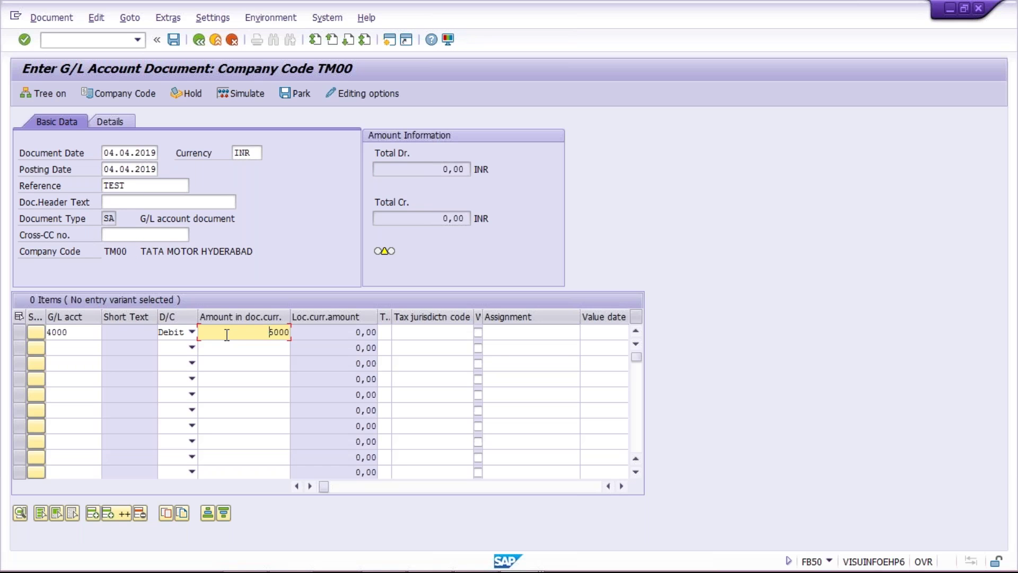
{"action": "left_click", "coordinate": [301, 256]}
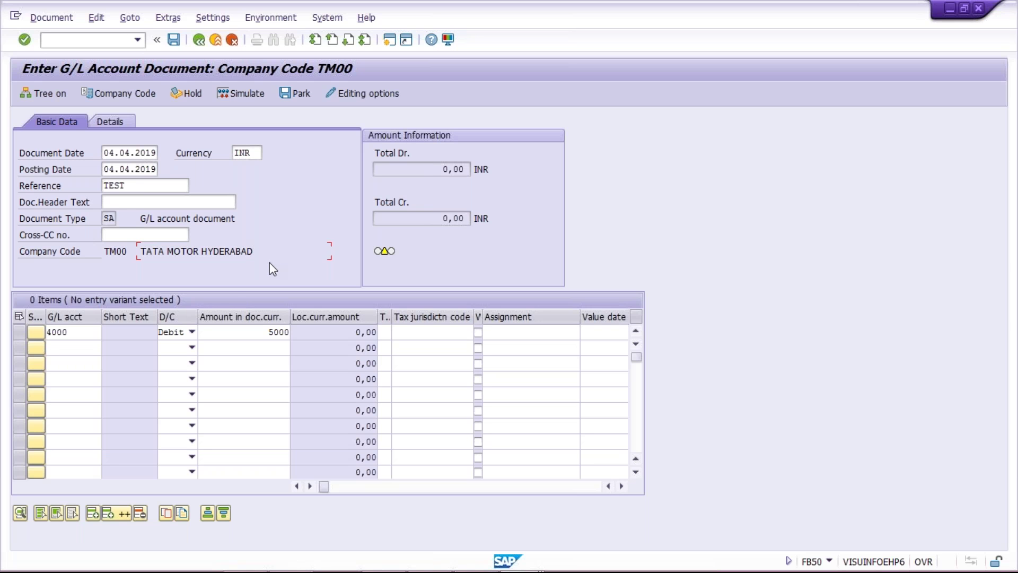
{"action": "left_click", "coordinate": [242, 337]}
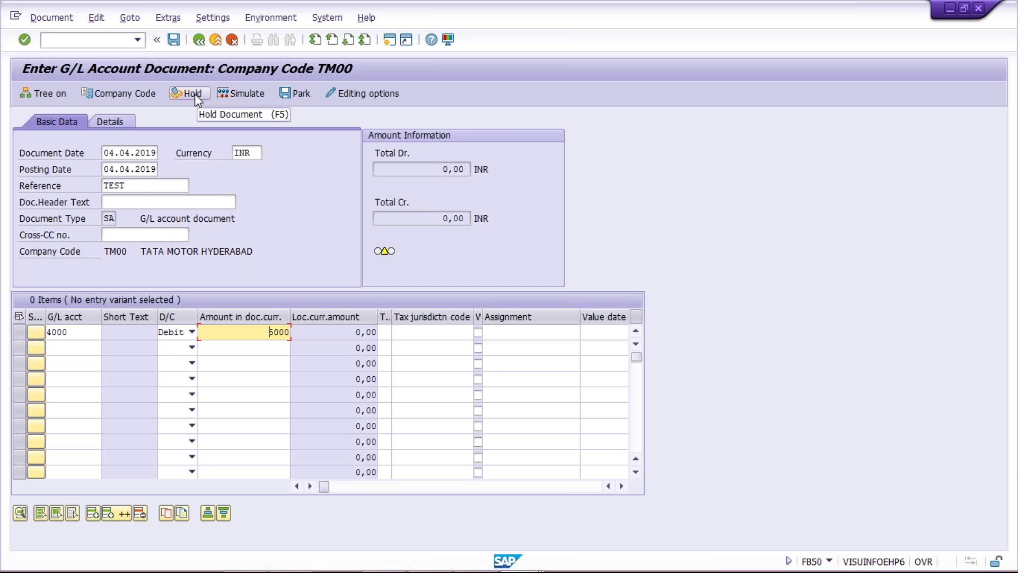
{"action": "left_click", "coordinate": [194, 94]}
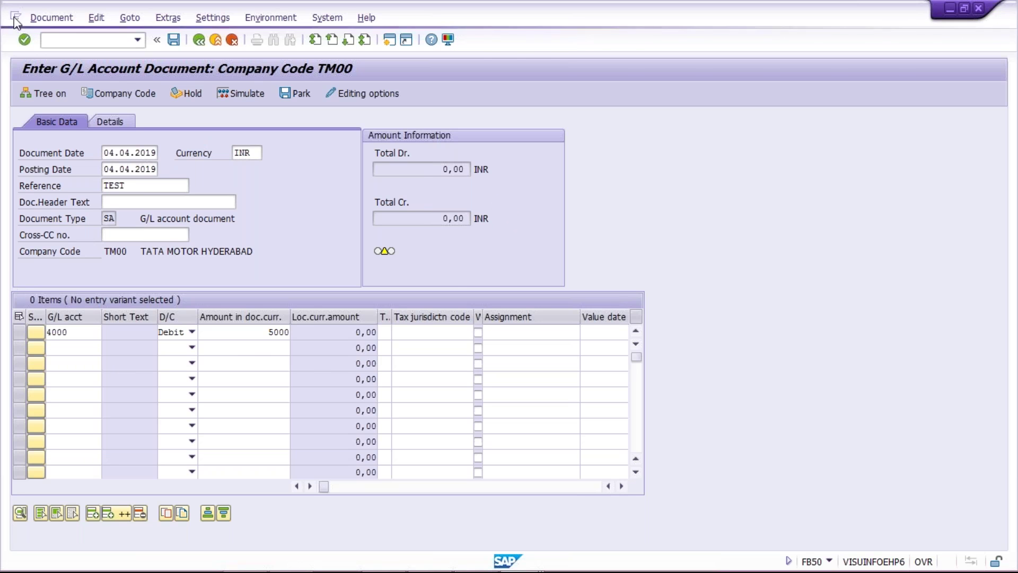
Create a second SAP session, then bring the line item list and SAP Logon 740 windows forward.
{"action": "left_click", "coordinate": [16, 20]}
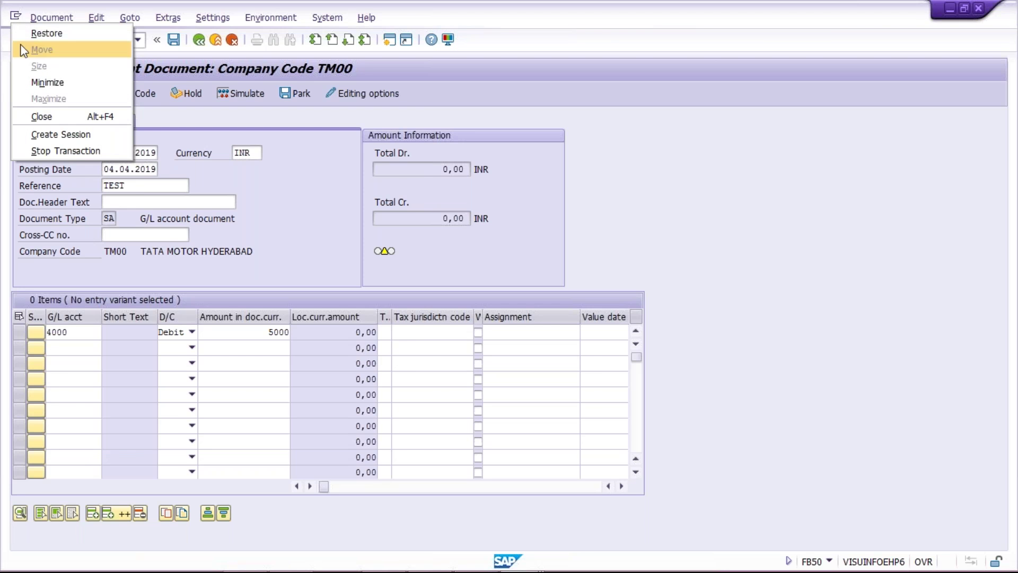
{"action": "left_click", "coordinate": [80, 151]}
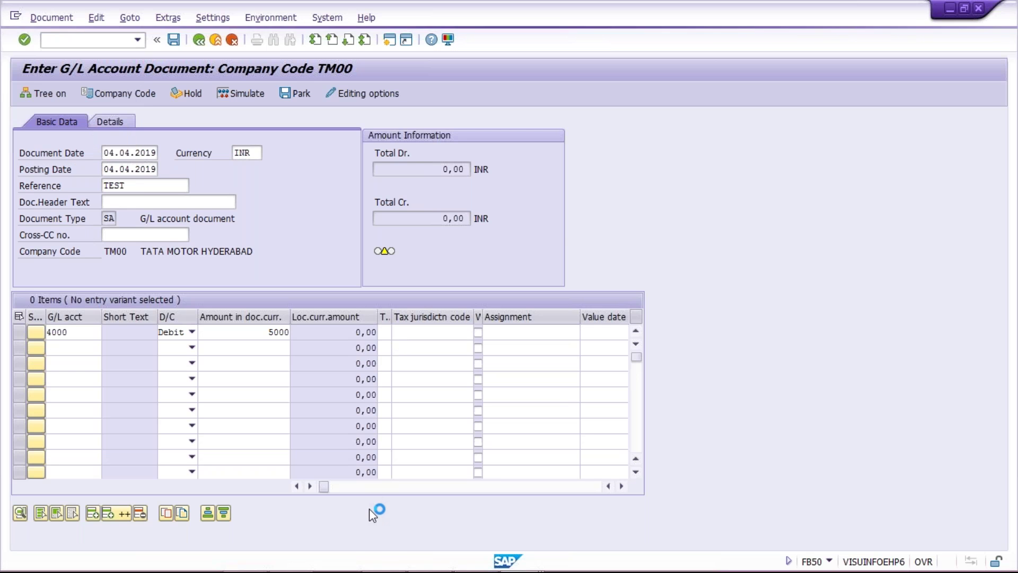
{"action": "mouse_move", "coordinate": [507, 562]}
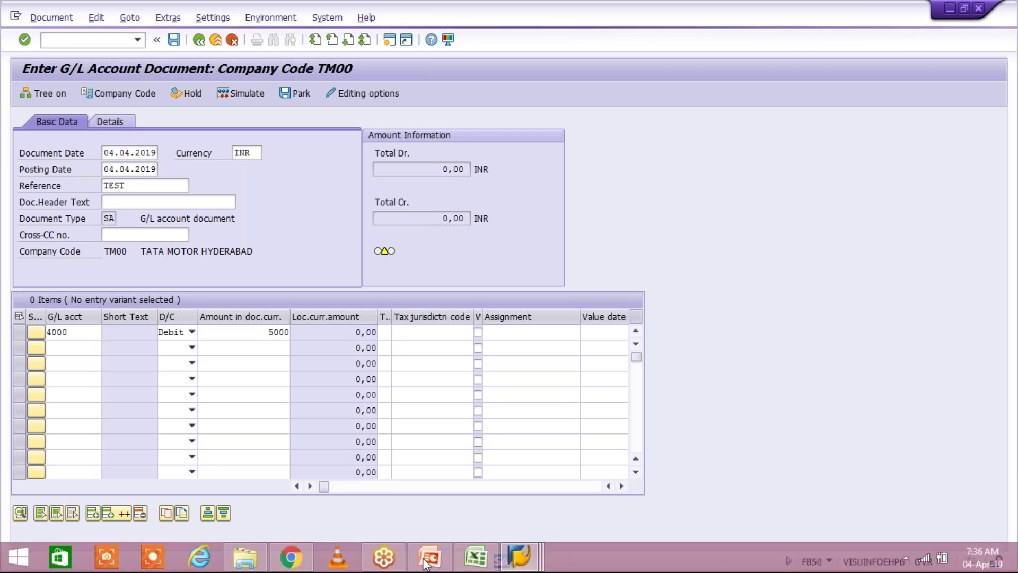
{"action": "left_click", "coordinate": [519, 565]}
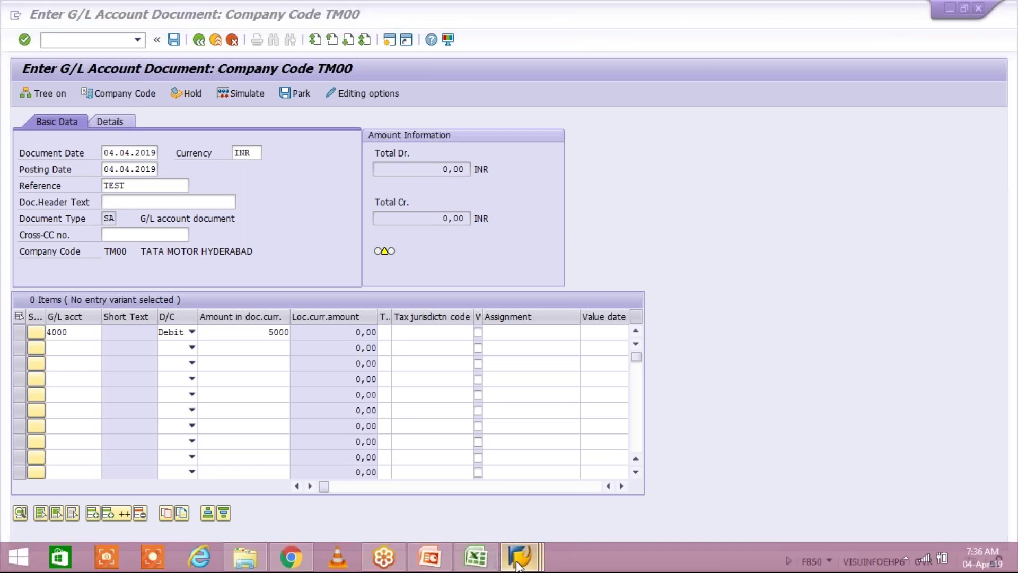
{"action": "mouse_move", "coordinate": [518, 565]}
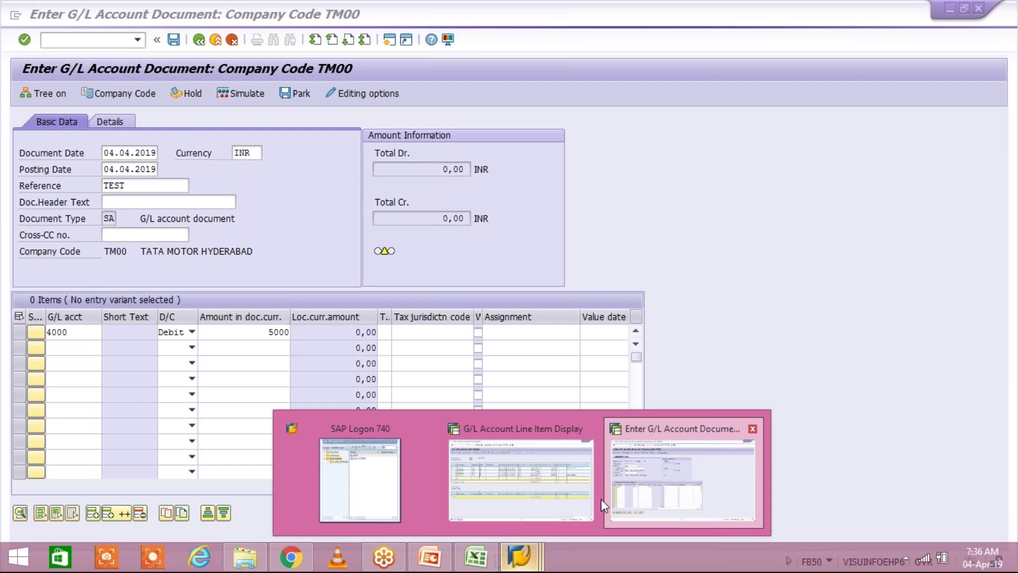
{"action": "left_click", "coordinate": [586, 495]}
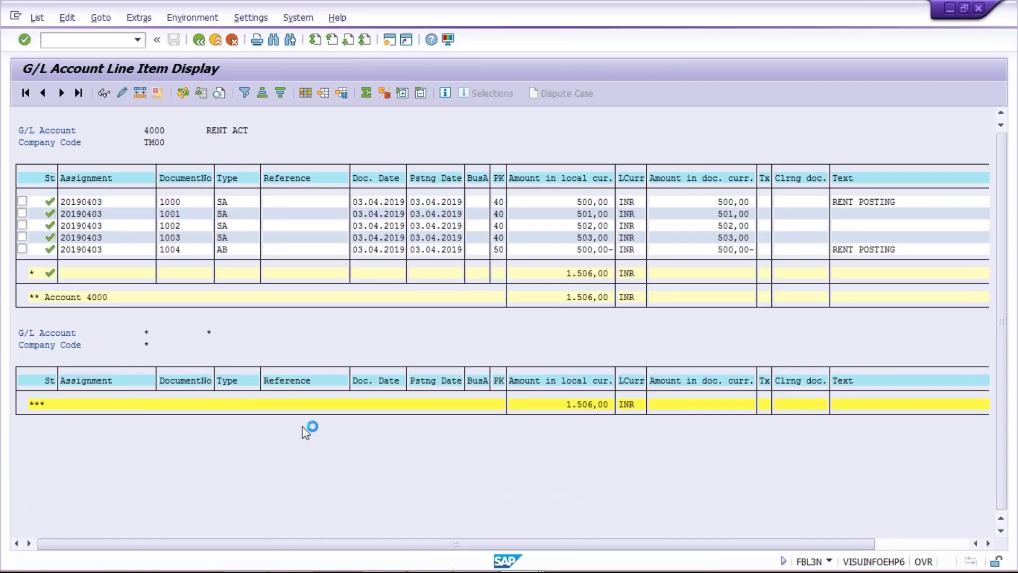
{"action": "mouse_move", "coordinate": [497, 567]}
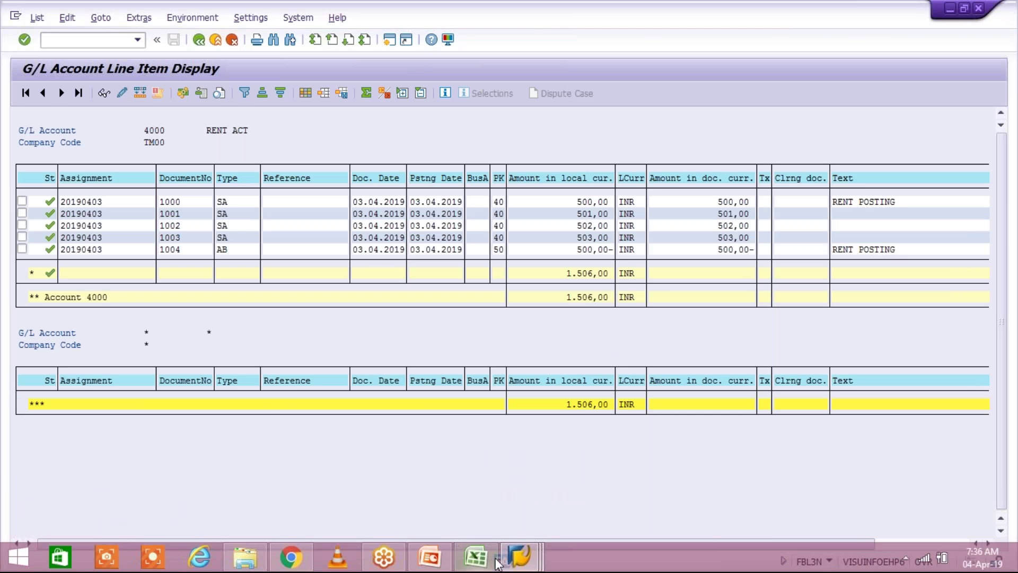
{"action": "left_click", "coordinate": [512, 557]}
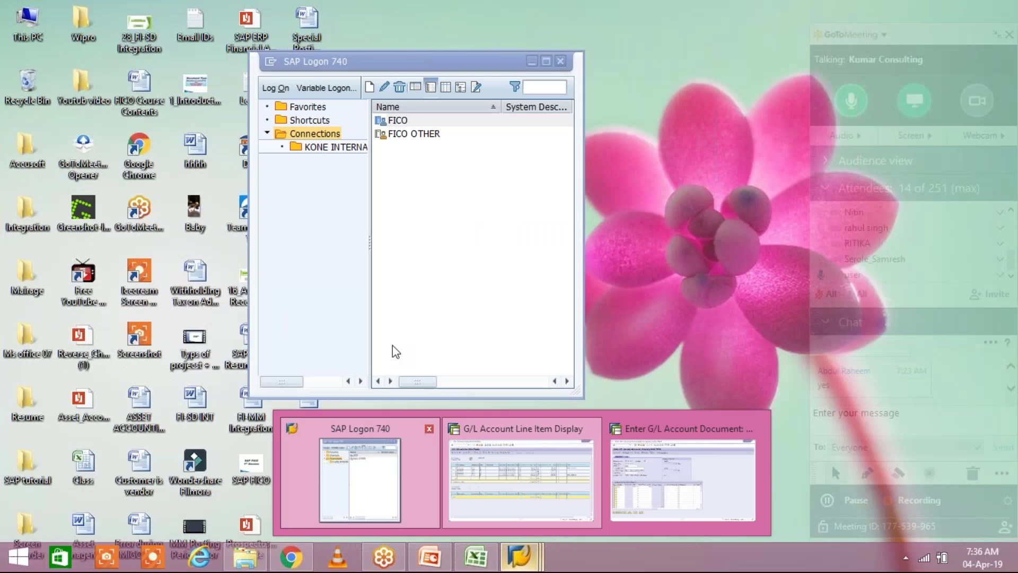
{"action": "left_click", "coordinate": [397, 510]}
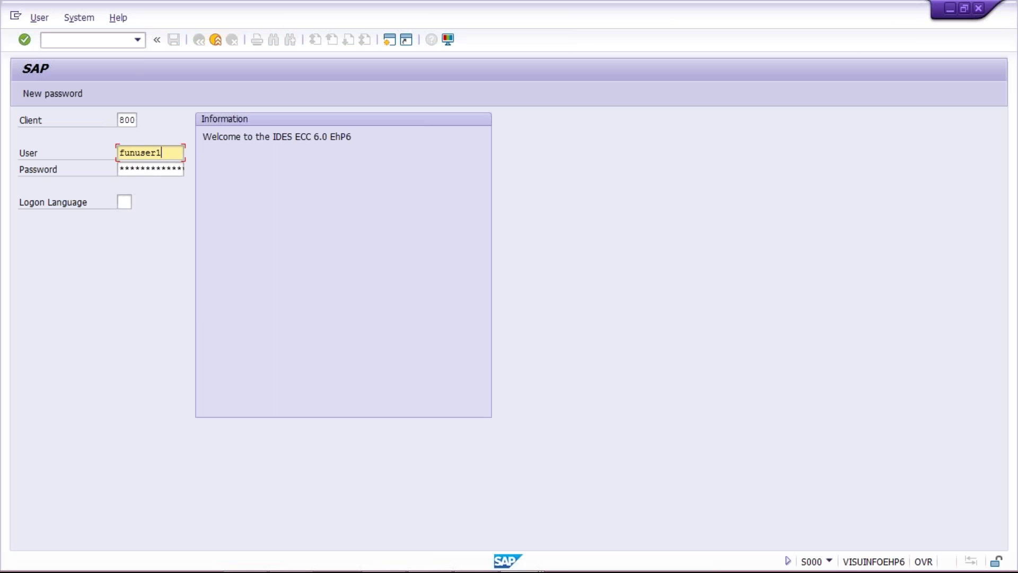
Submit the client 800 logon, dismiss the connection error, and return to the logon window.
{"action": "key", "text": "Tab"}
{"action": "key", "text": "Right"}
{"action": "key", "text": "Right"}
{"action": "key", "text": "Right"}
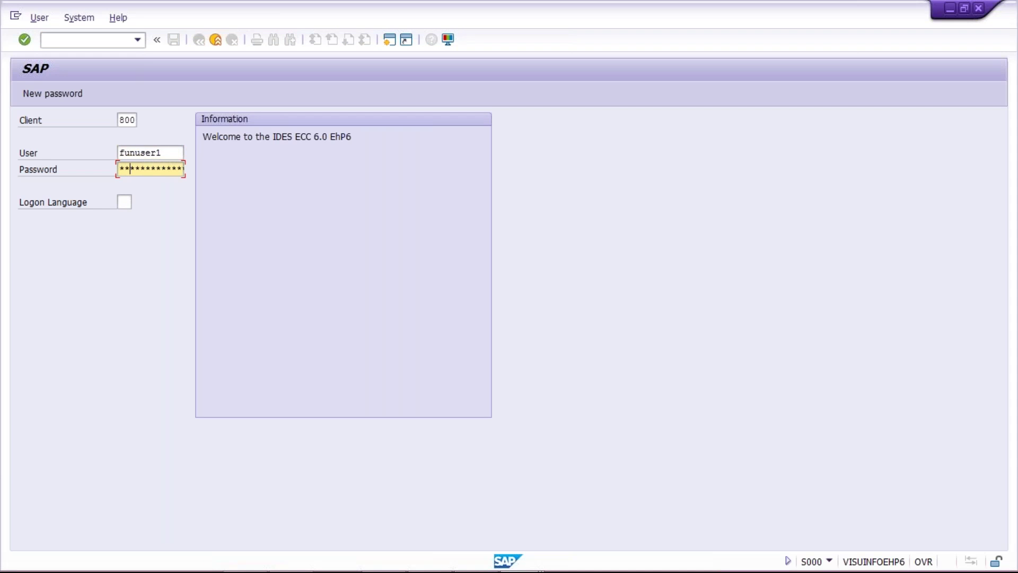
{"action": "key", "text": "Right"}
{"action": "key", "text": "Right"}
{"action": "key", "text": "Right"}
{"action": "key", "text": "Right"}
{"action": "key", "text": "Return"}
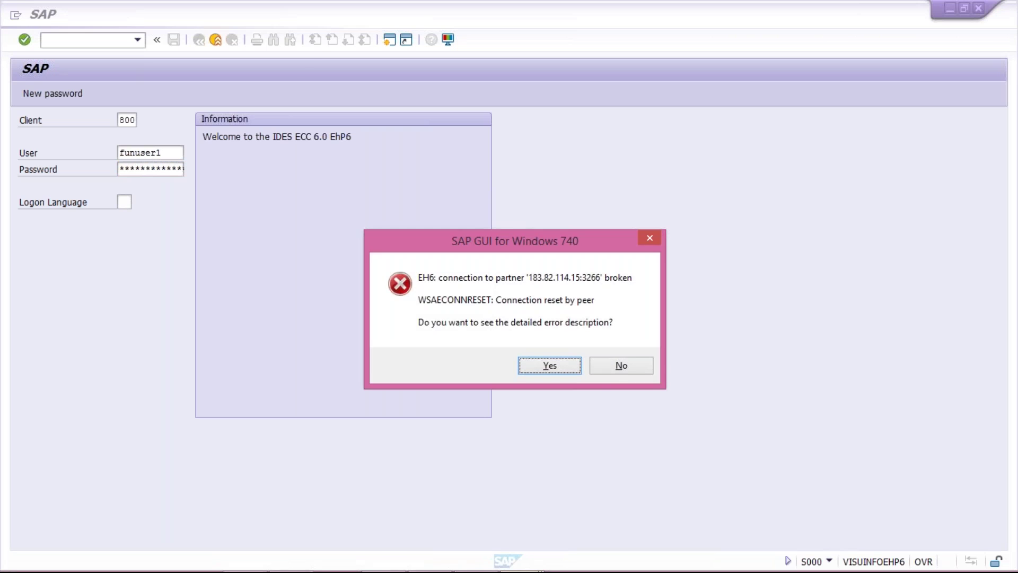
{"action": "left_click", "coordinate": [602, 367]}
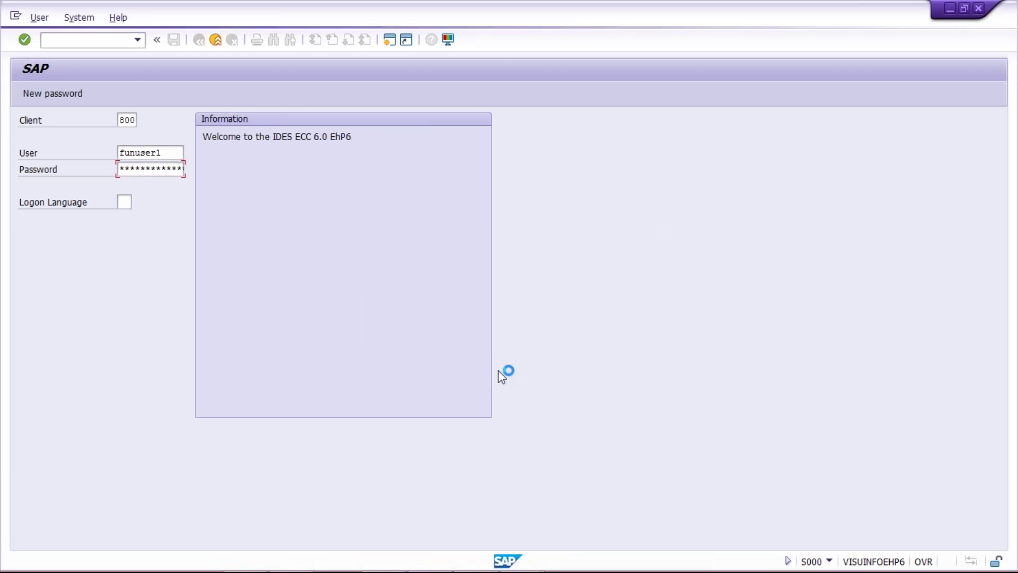
{"action": "mouse_move", "coordinate": [501, 562]}
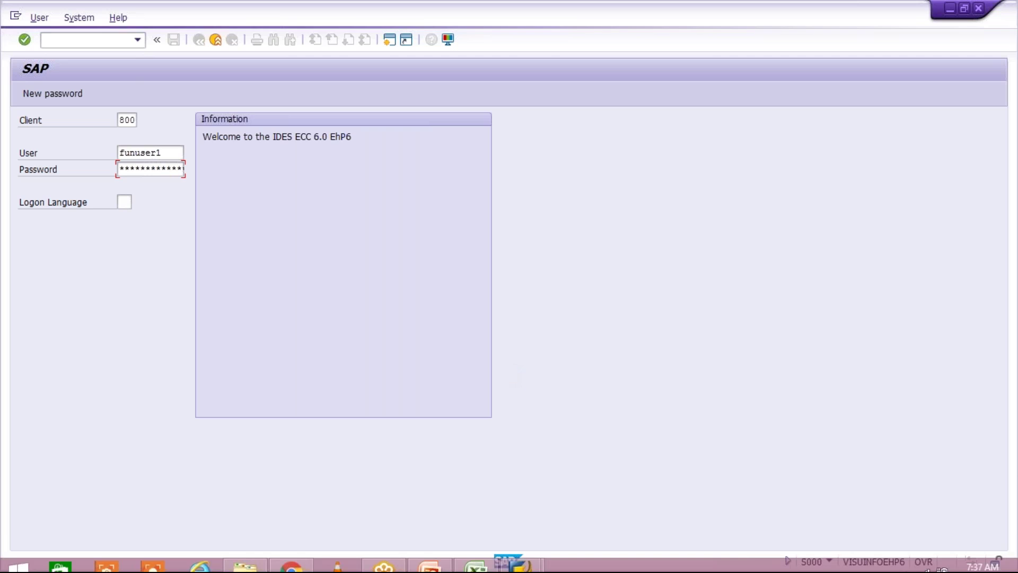
{"action": "left_click", "coordinate": [517, 558]}
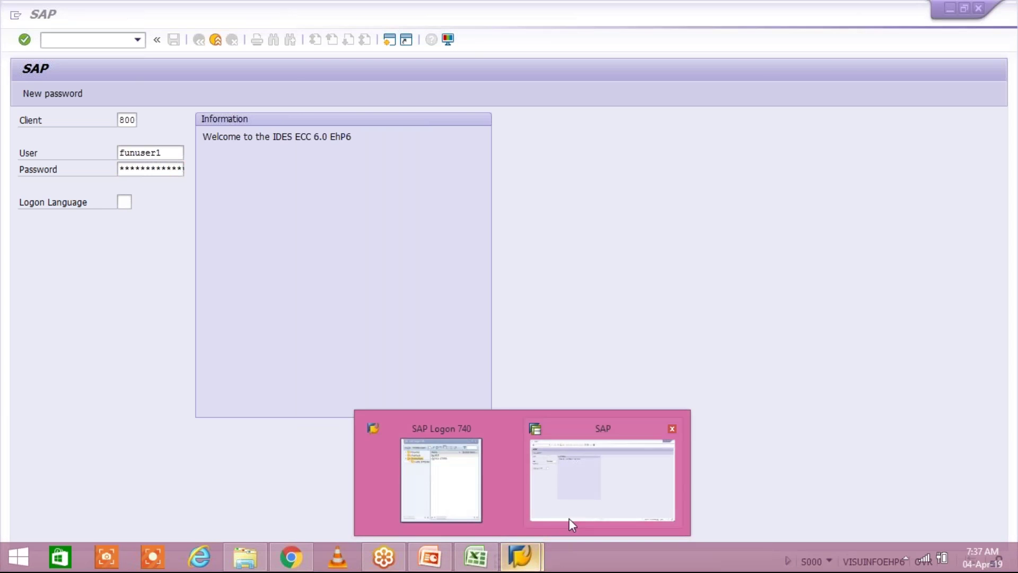
{"action": "left_click", "coordinate": [568, 518]}
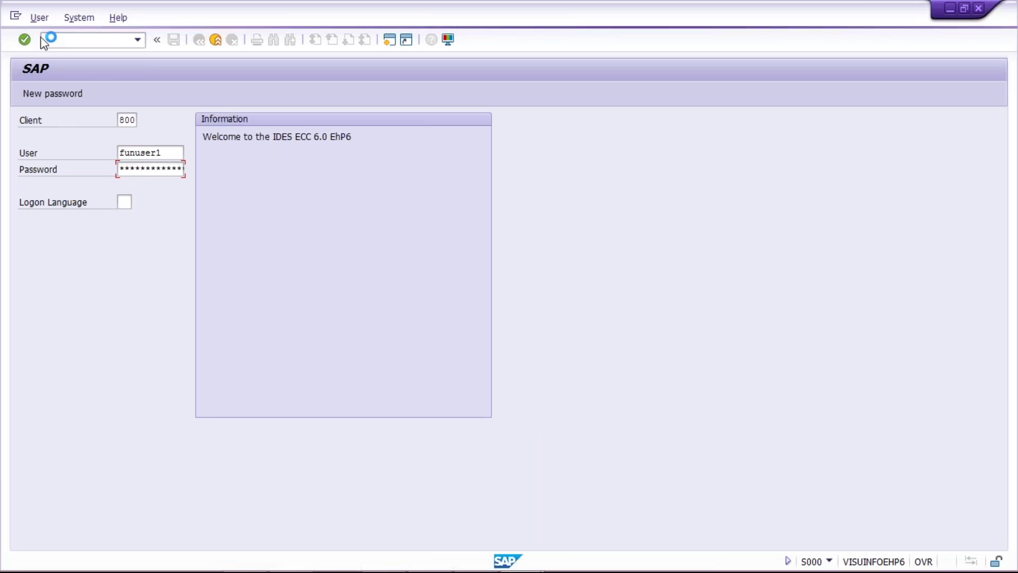
Cancel the transaction, log on through SAP Logon 740 ending other logons, and start FB50.
{"action": "left_click", "coordinate": [15, 17]}
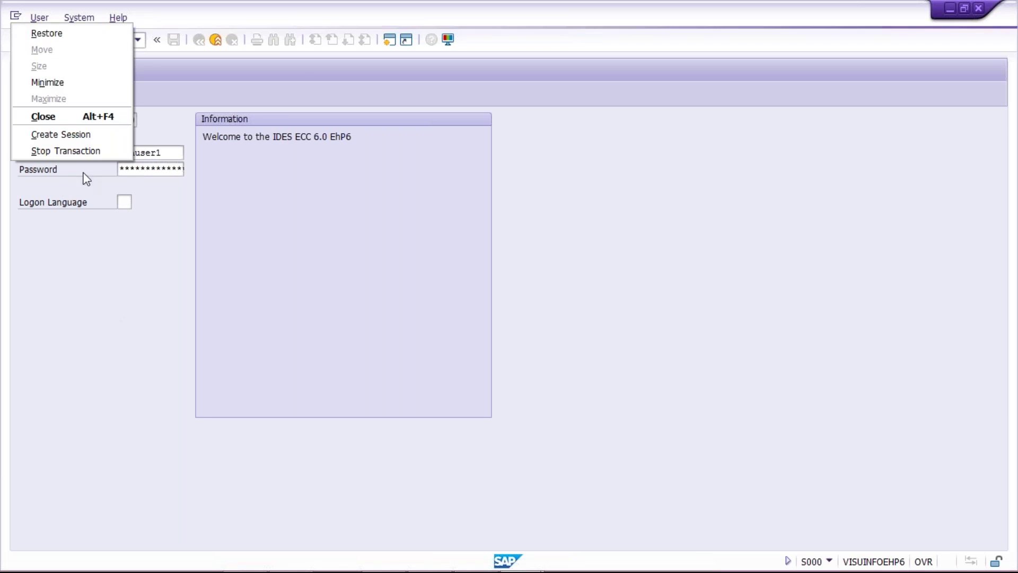
{"action": "left_click", "coordinate": [72, 154]}
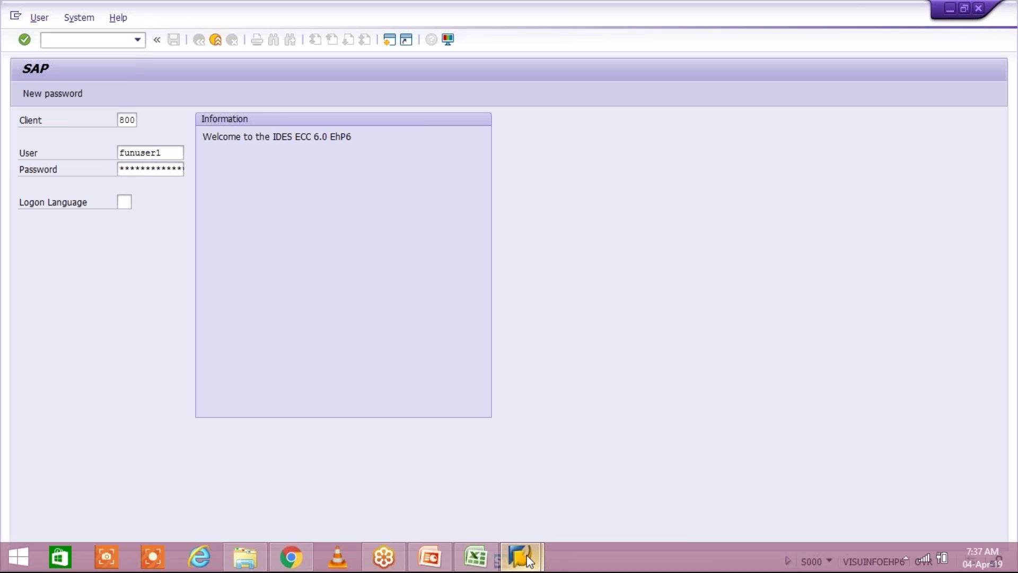
{"action": "left_click", "coordinate": [522, 556]}
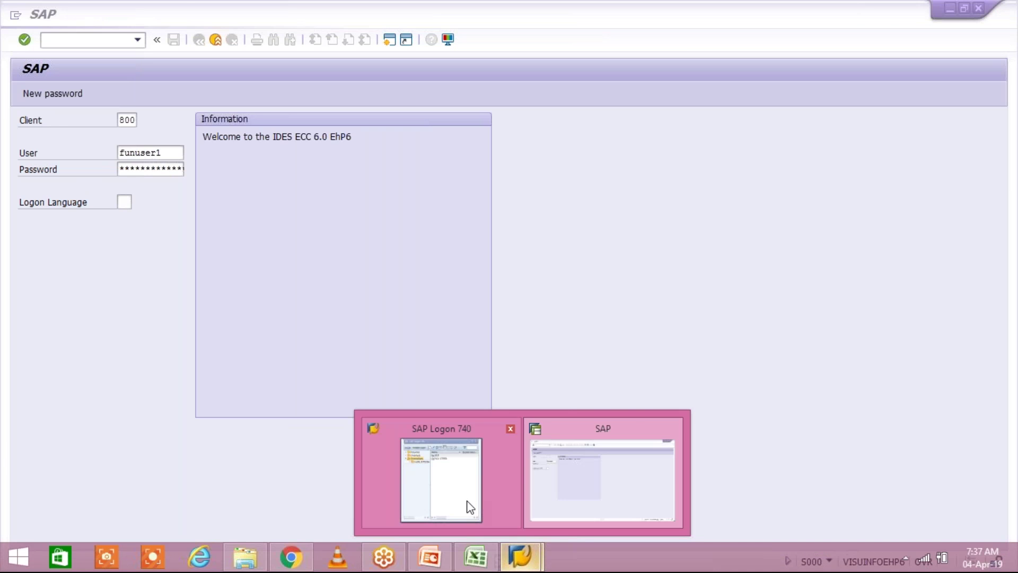
{"action": "left_click", "coordinate": [468, 506]}
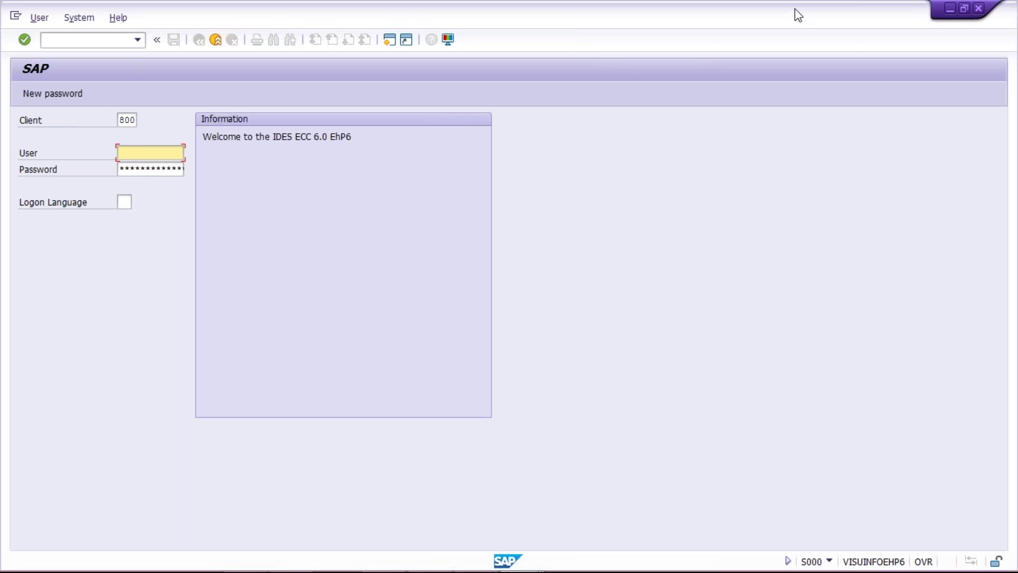
{"action": "left_click", "coordinate": [978, 9]}
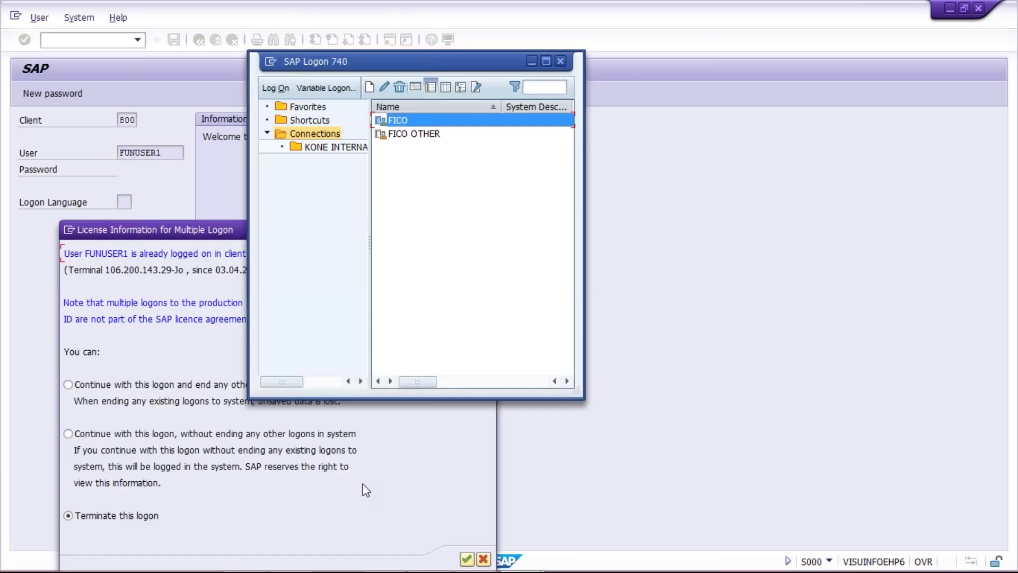
{"action": "left_click", "coordinate": [366, 490]}
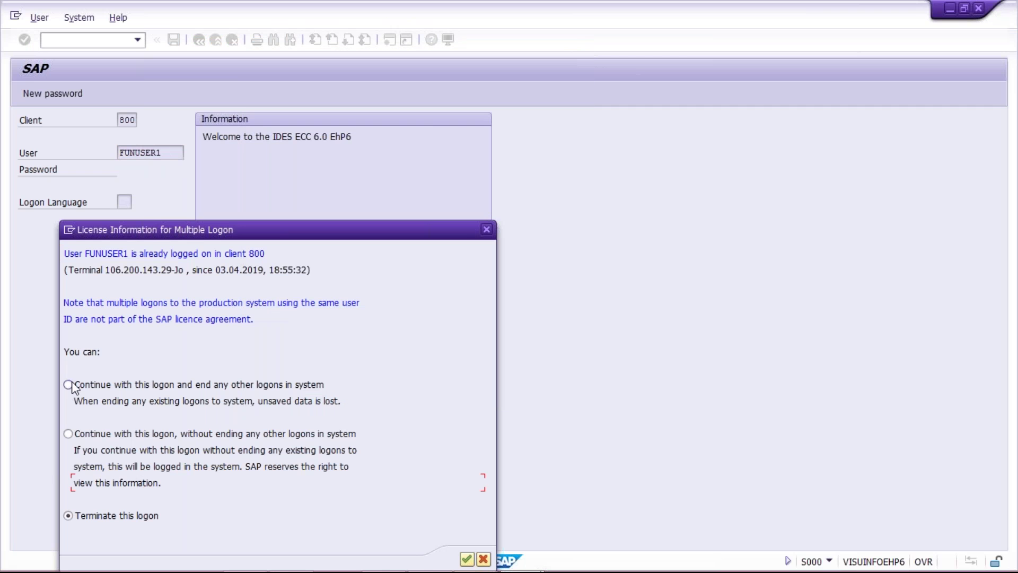
{"action": "key", "text": "Return"}
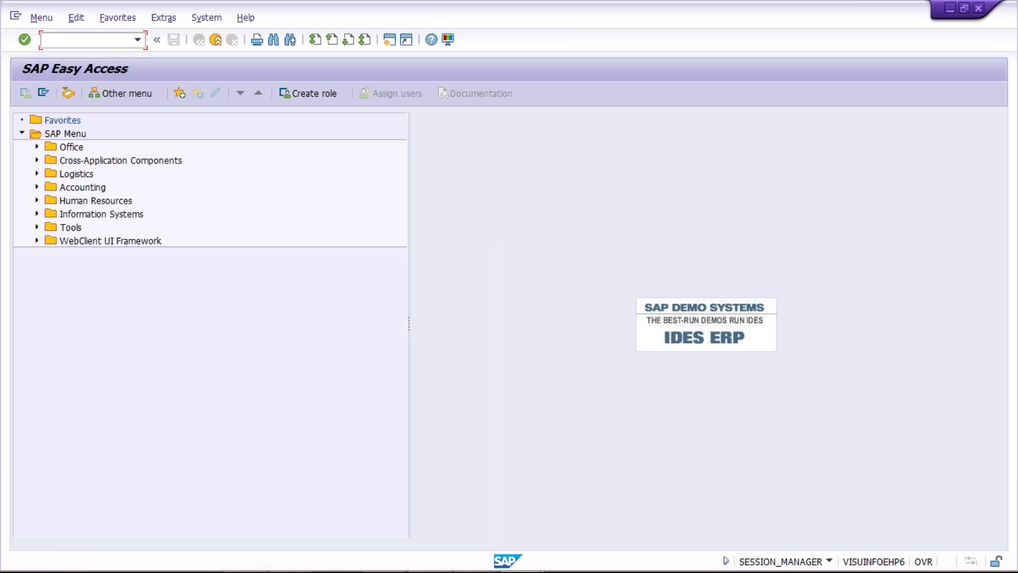
{"action": "key", "text": "Down"}
{"action": "key", "text": "Return"}
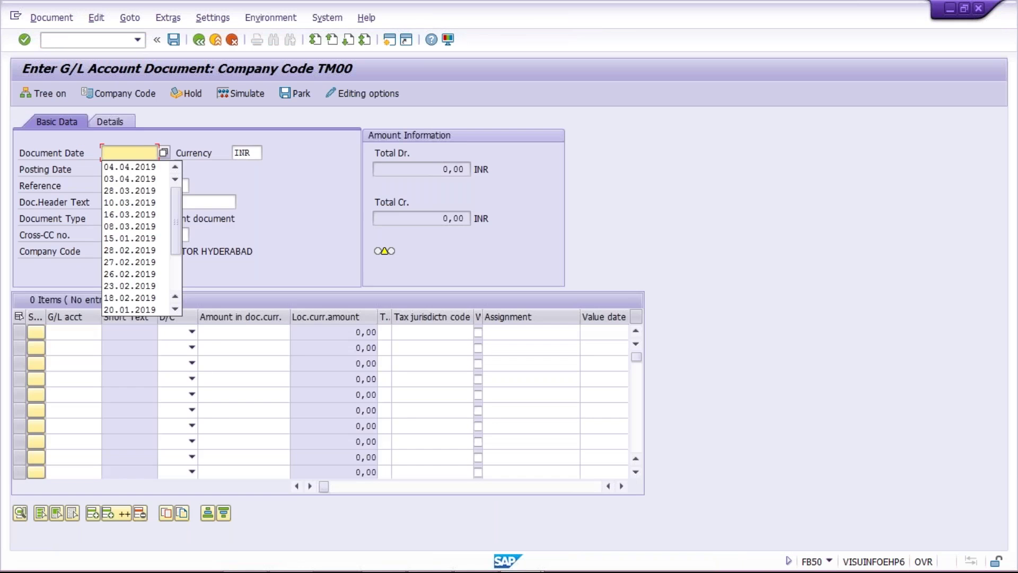
Fill document date 04.04.2019 and reference TEST from past entries.
{"action": "left_click", "coordinate": [125, 163]}
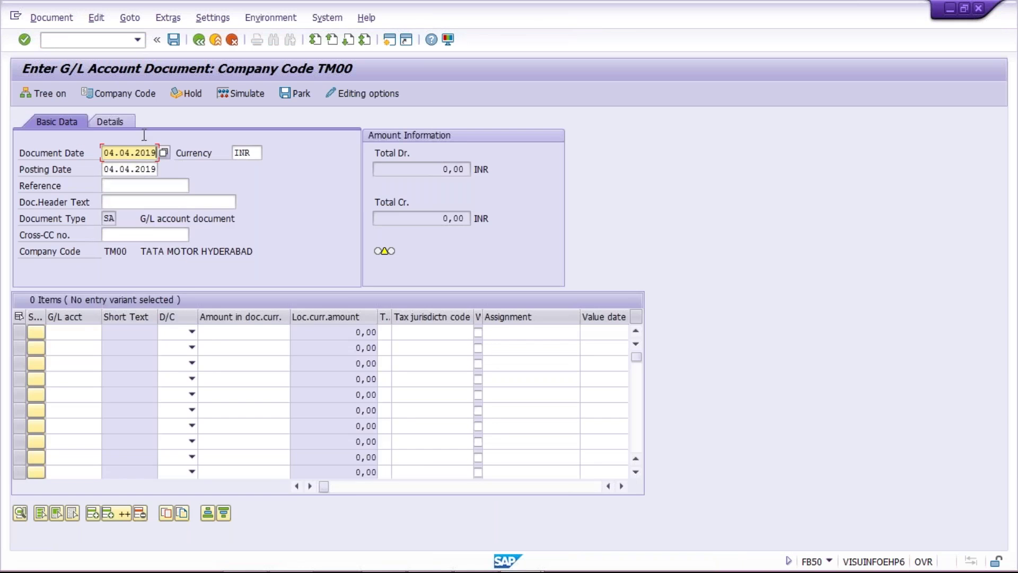
{"action": "left_click", "coordinate": [130, 184]}
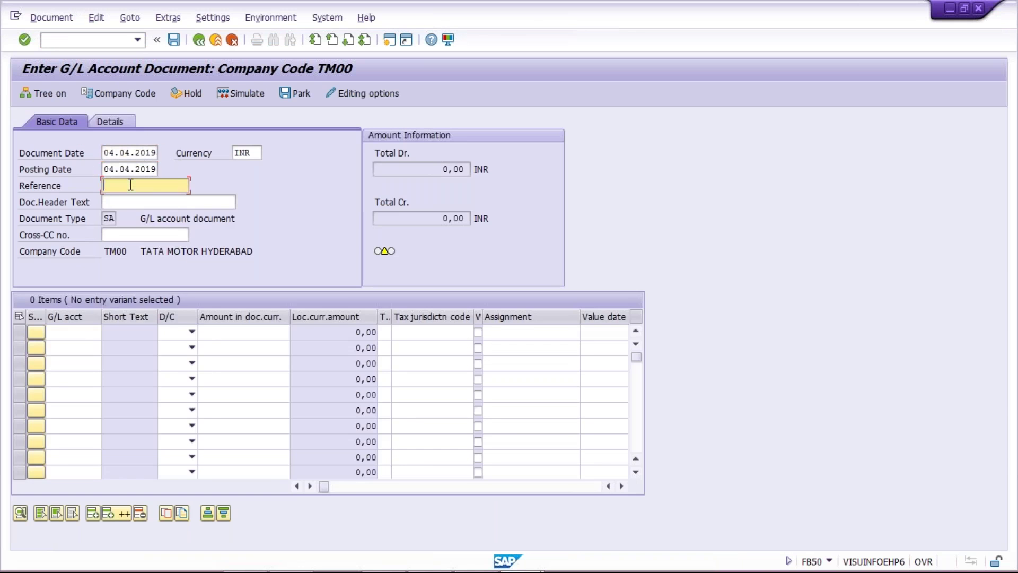
{"action": "key", "text": "Down"}
{"action": "key", "text": "Return"}
Enter line 1 as account 4000, Debit, 5000 INR with item text DELHI OFFICE.
{"action": "left_click", "coordinate": [69, 333]}
{"action": "key", "text": "Down"}
{"action": "key", "text": "Return"}
{"action": "key", "text": "Tab"}
{"action": "key", "text": "Down"}
{"action": "key", "text": "Tab"}
{"action": "type", "text": "5000"}
{"action": "key", "text": "Tab"}
{"action": "key", "text": "Tab"}
{"action": "key", "text": "Tab"}
{"action": "key", "text": "Tab"}
{"action": "key", "text": "Tab"}
{"action": "key", "text": "shift+Tab"}
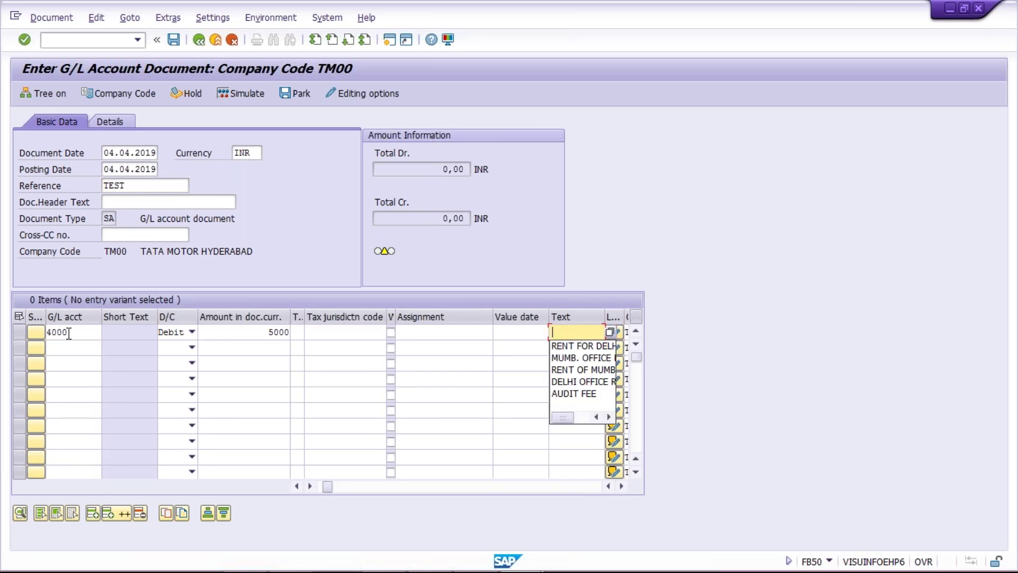
{"action": "type", "text": "DELHI OFFICE"}
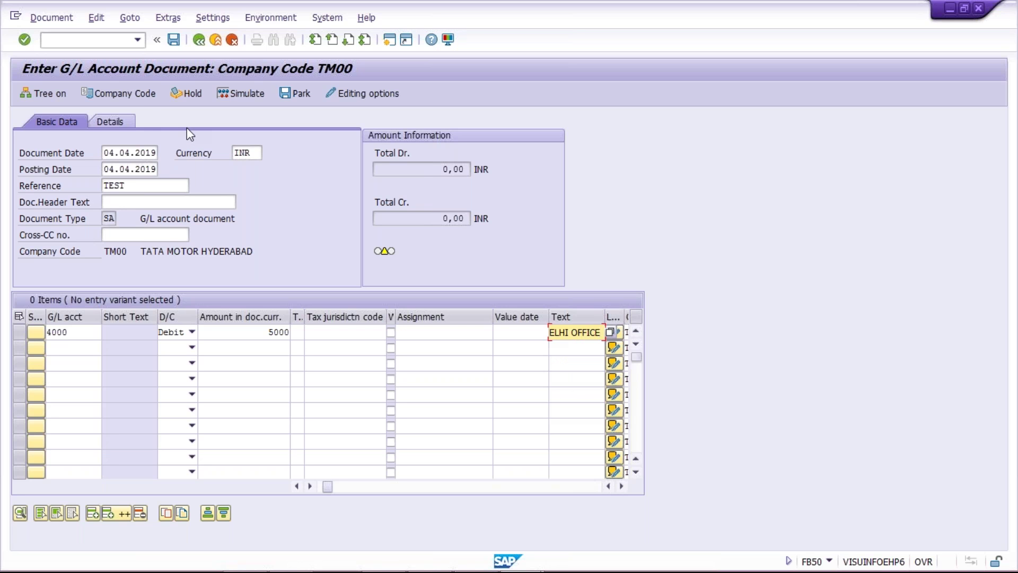
Try holding the document as temporary number 123, which is rejected as already existing.
{"action": "left_click", "coordinate": [194, 98]}
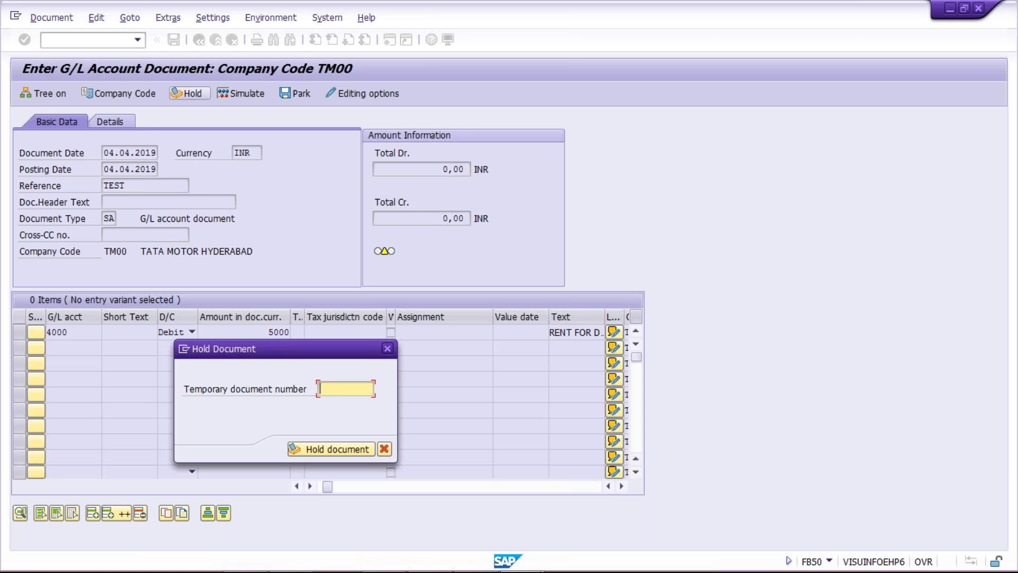
{"action": "type", "text": "123"}
{"action": "key", "text": "Return"}
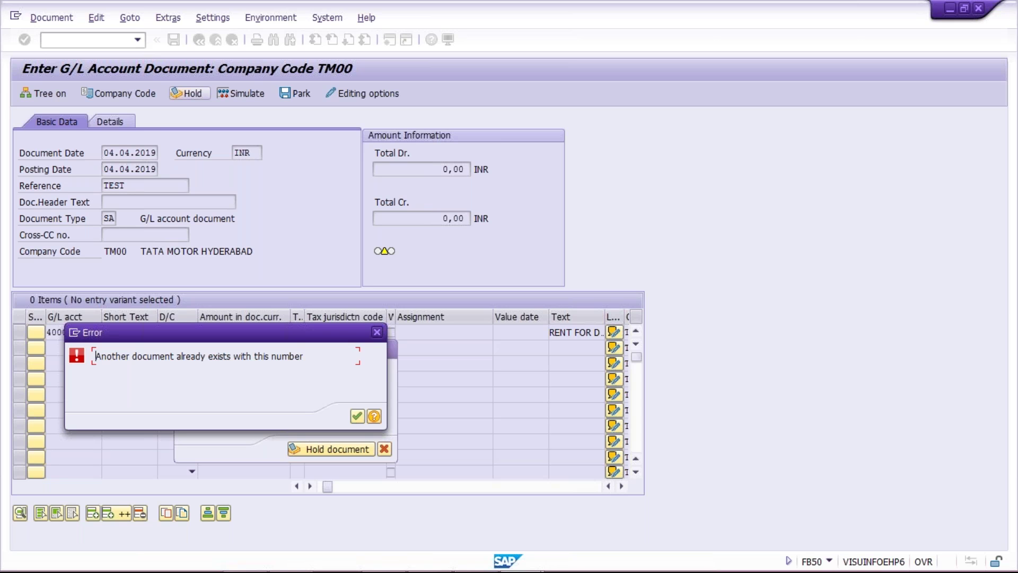
Dismiss the duplicate-number error and hold the document as temporary number 12345.
{"action": "key", "text": "Return"}
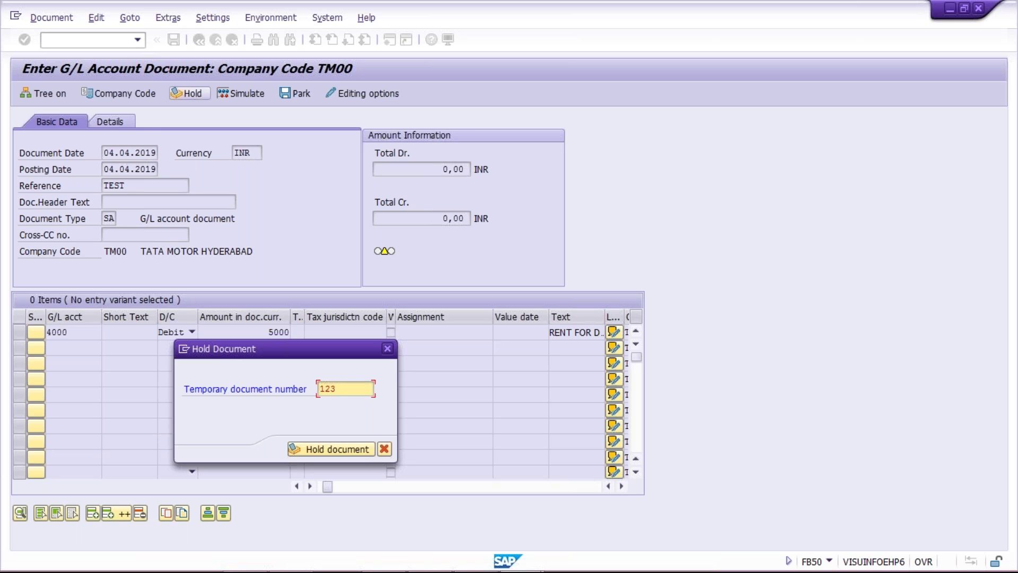
{"action": "type", "text": "45"}
{"action": "key", "text": "Return"}
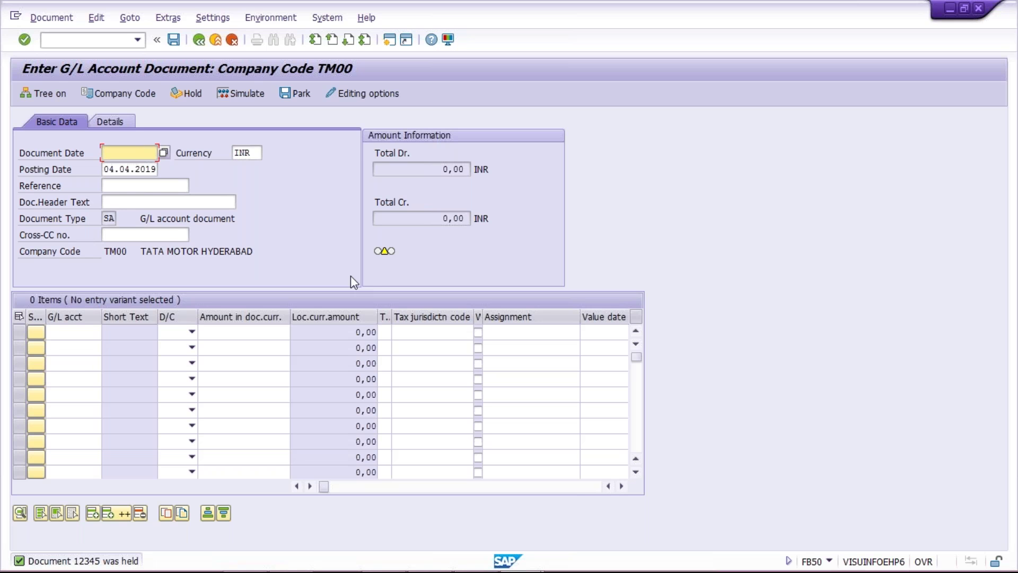
Reload held document 12345 and select its 5.000,00 debit amount on account 4000.
{"action": "left_click", "coordinate": [96, 19]}
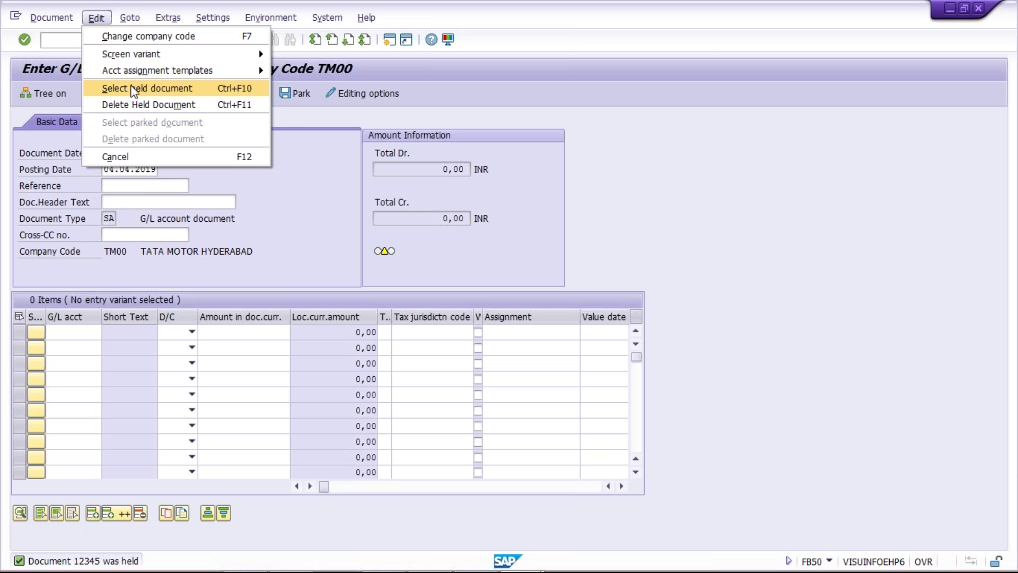
{"action": "left_click", "coordinate": [134, 89]}
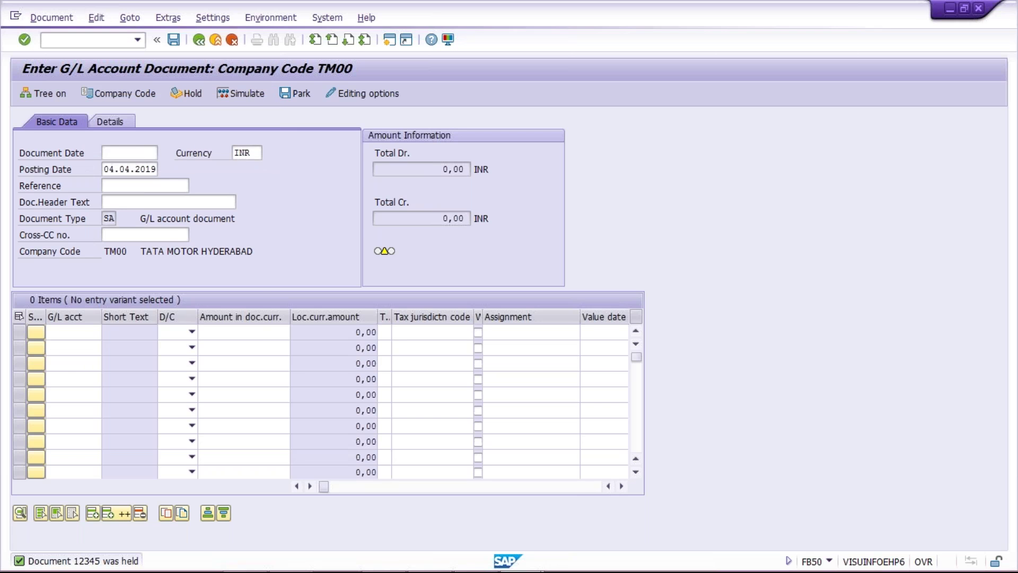
{"action": "type", "text": "12345"}
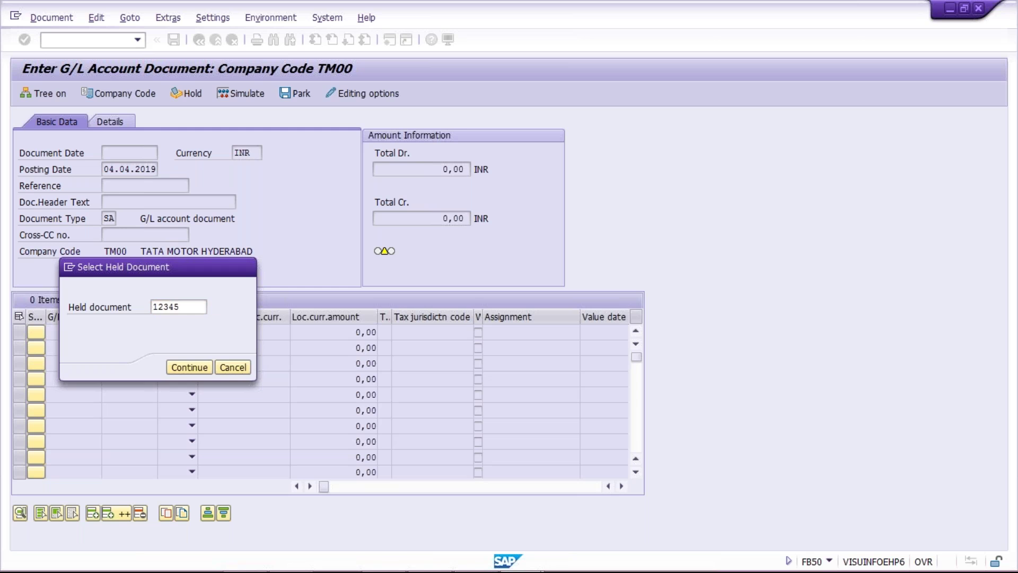
{"action": "key", "text": "Return"}
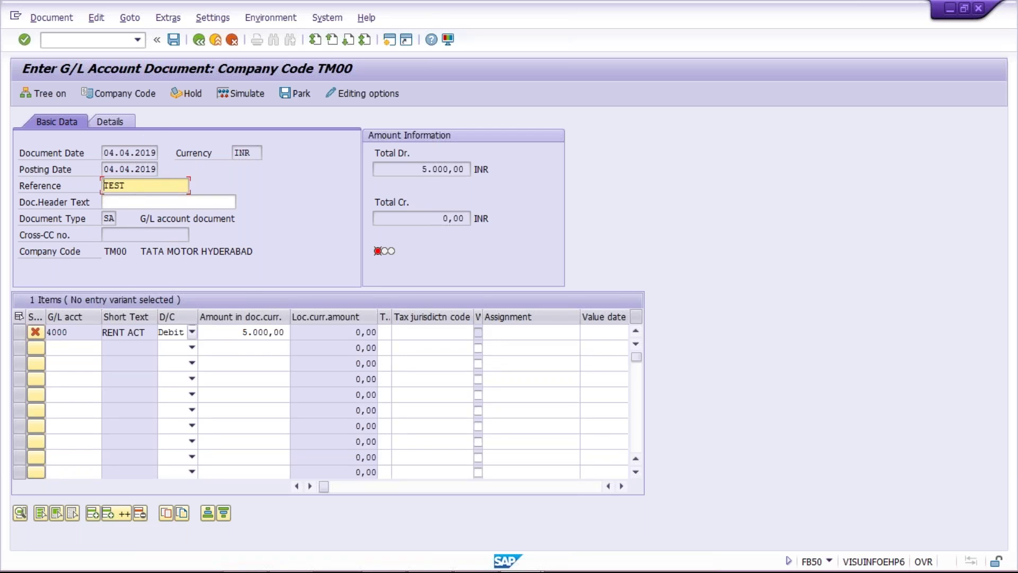
{"action": "left_click", "coordinate": [237, 331]}
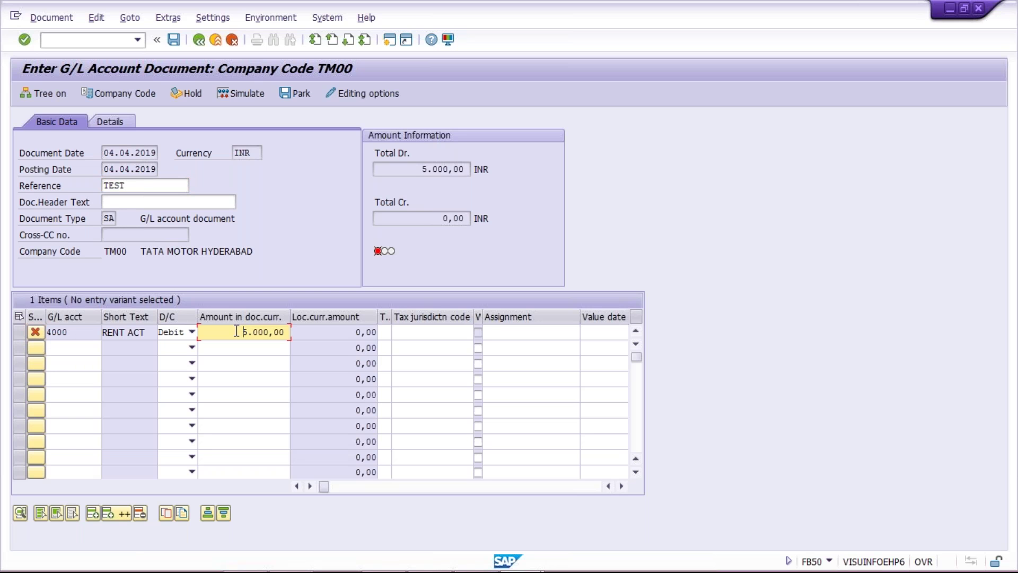
{"action": "key", "text": "shift+End"}
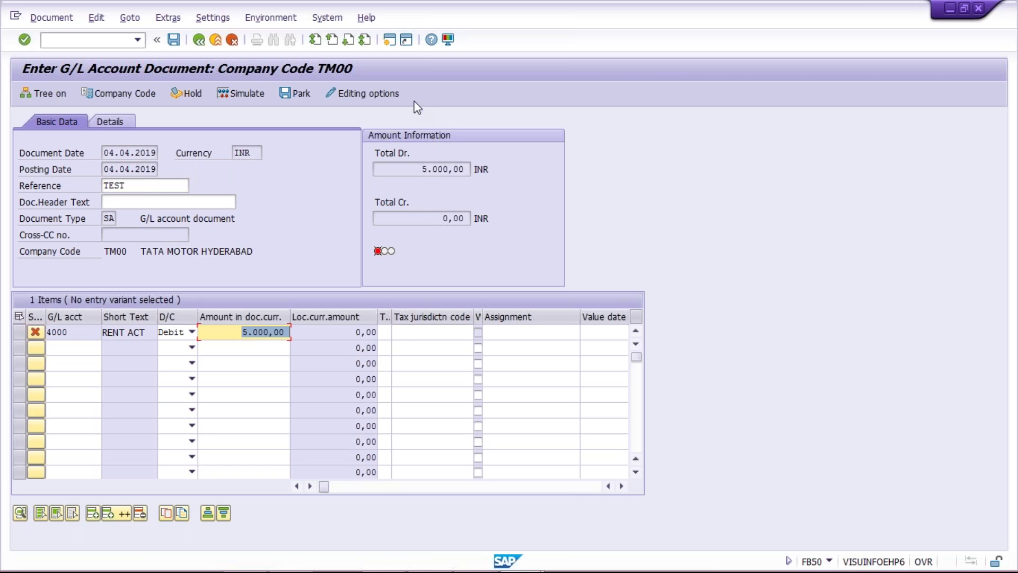
In a new session, run FBL3N for G/L account 4000 to list its line items.
{"action": "left_click", "coordinate": [393, 45]}
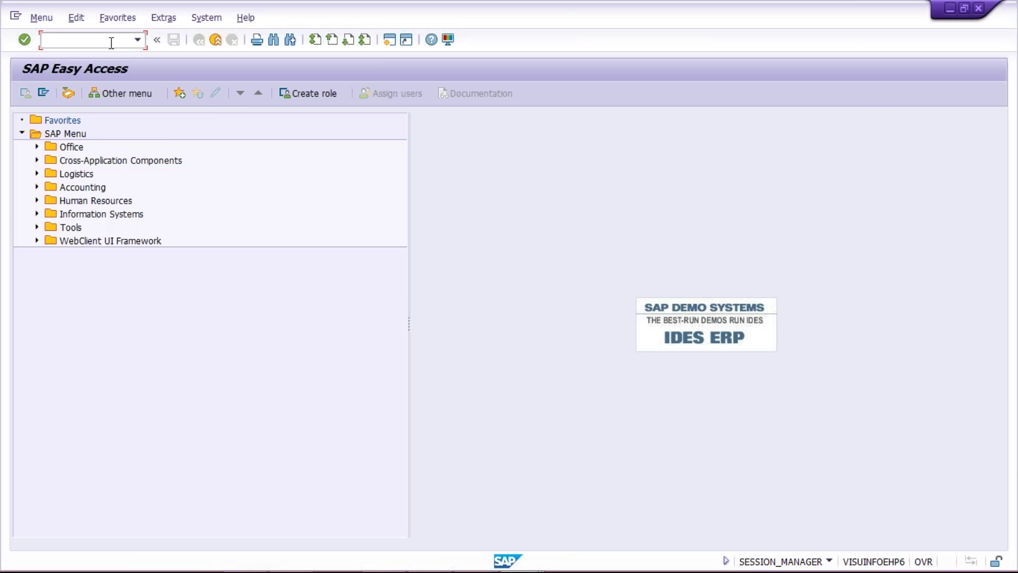
{"action": "type", "text": "FBL3N"}
{"action": "key", "text": "Return"}
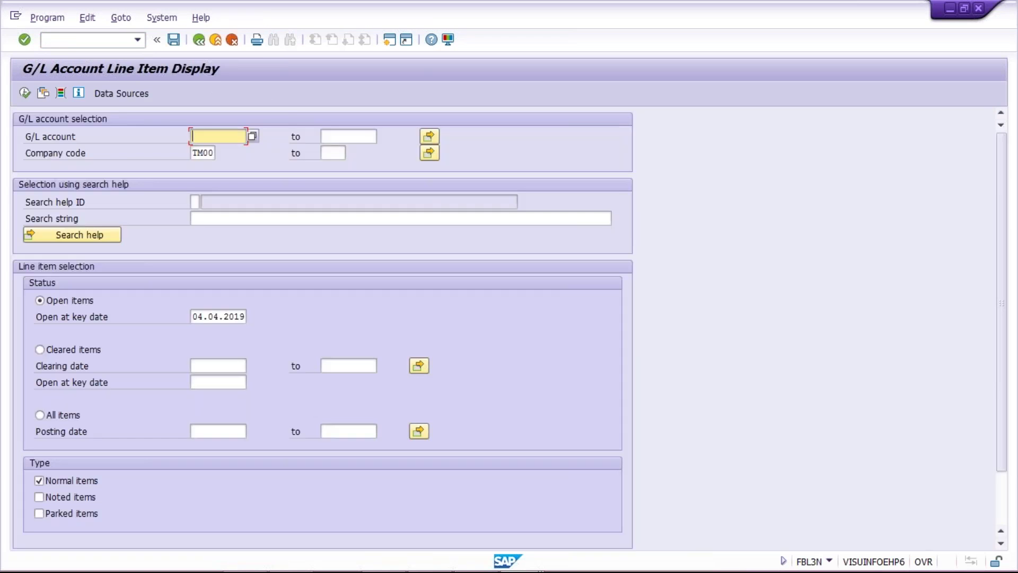
{"action": "key", "text": "Down"}
{"action": "key", "text": "Down"}
{"action": "key", "text": "Return"}
{"action": "left_click", "coordinate": [25, 94]}
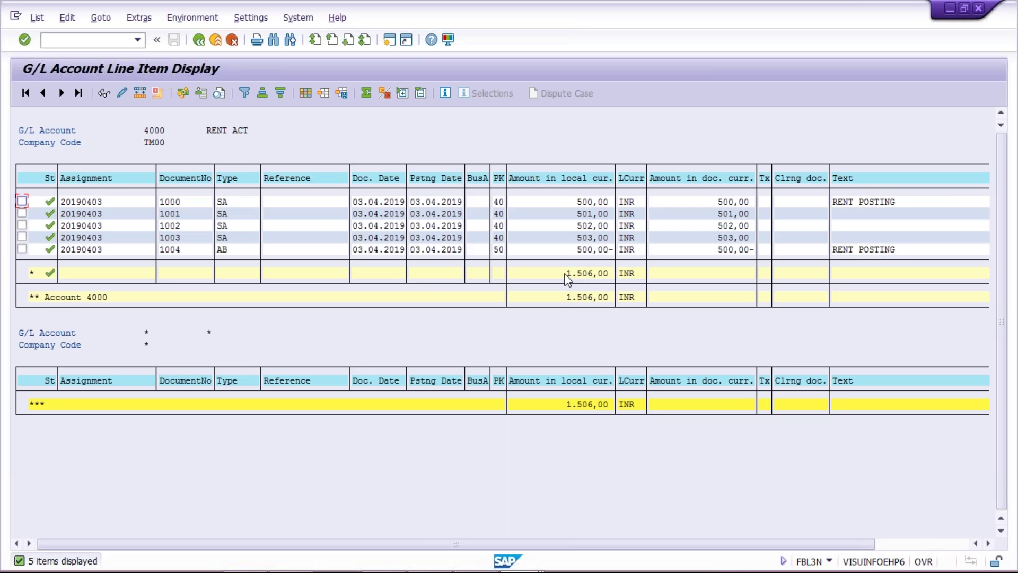
Drill into a line item, then return to the FB50 session with the reloaded rent document.
{"action": "double_click", "coordinate": [567, 275]}
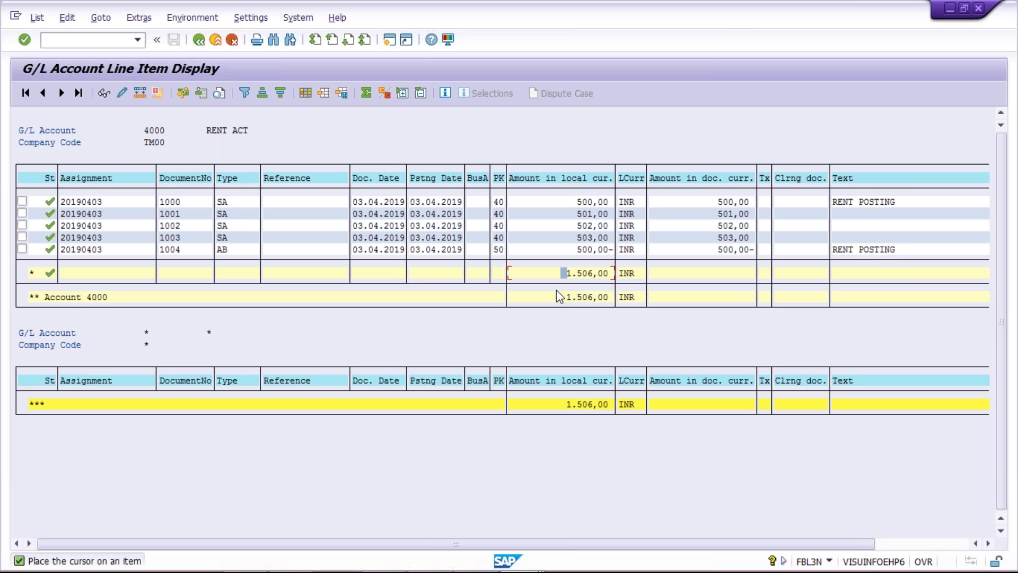
{"action": "key", "text": "alt+Tab"}
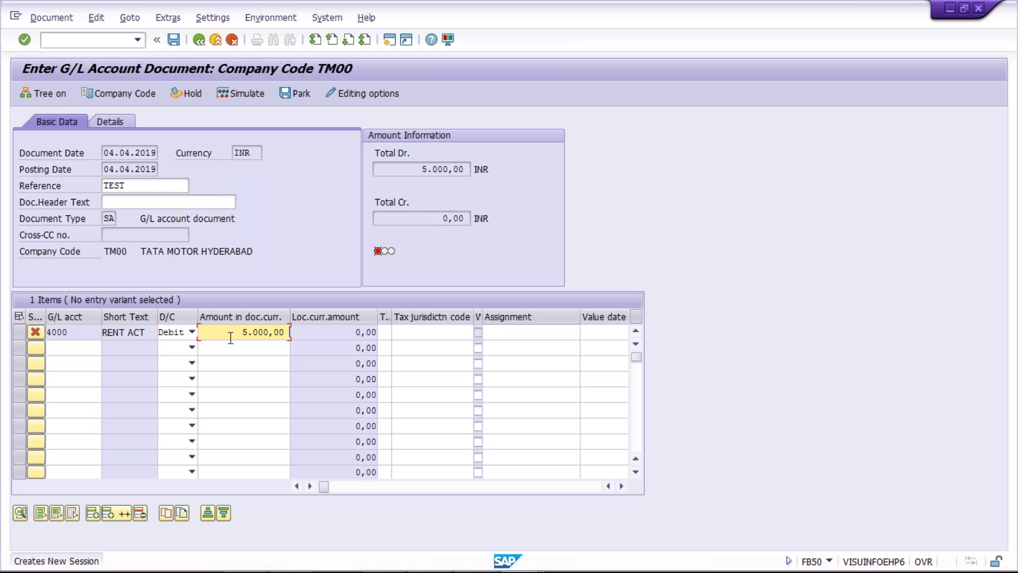
{"action": "left_click", "coordinate": [422, 172]}
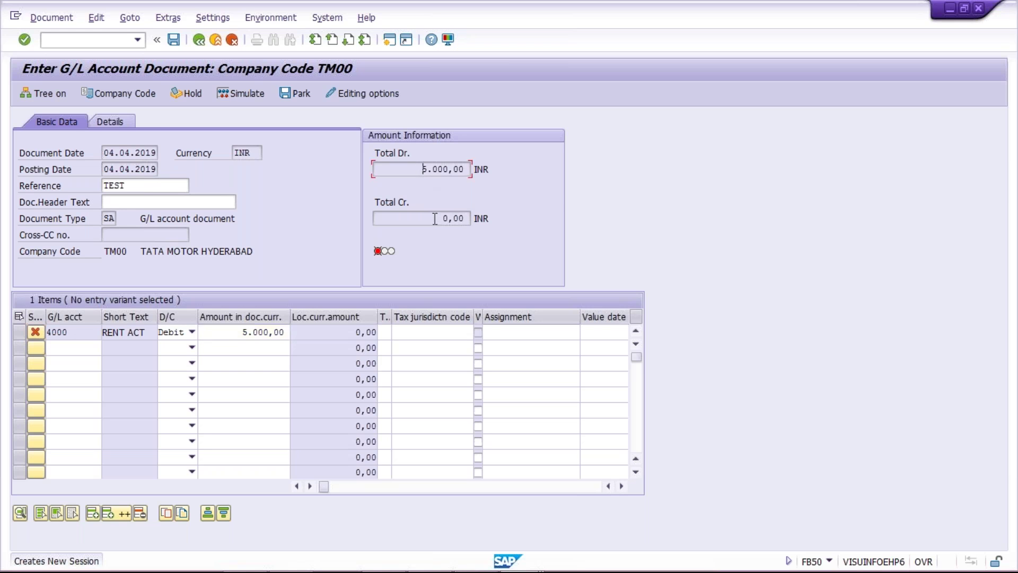
{"action": "left_click", "coordinate": [435, 218]}
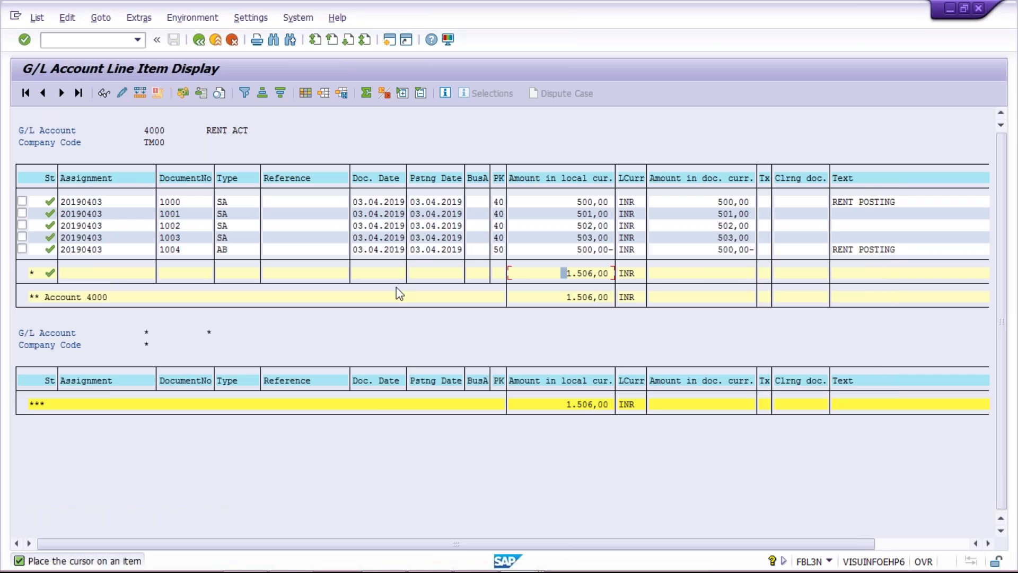
{"action": "key", "text": "alt+Tab"}
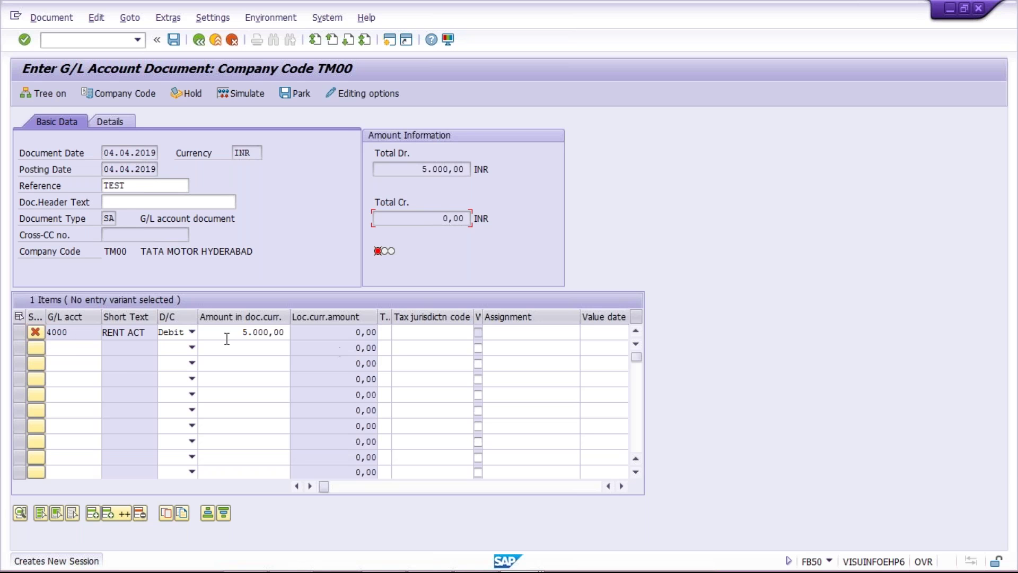
Add a 5000 credit line on account 1000 HDFC BANK to balance the rent debit.
{"action": "left_click", "coordinate": [73, 348]}
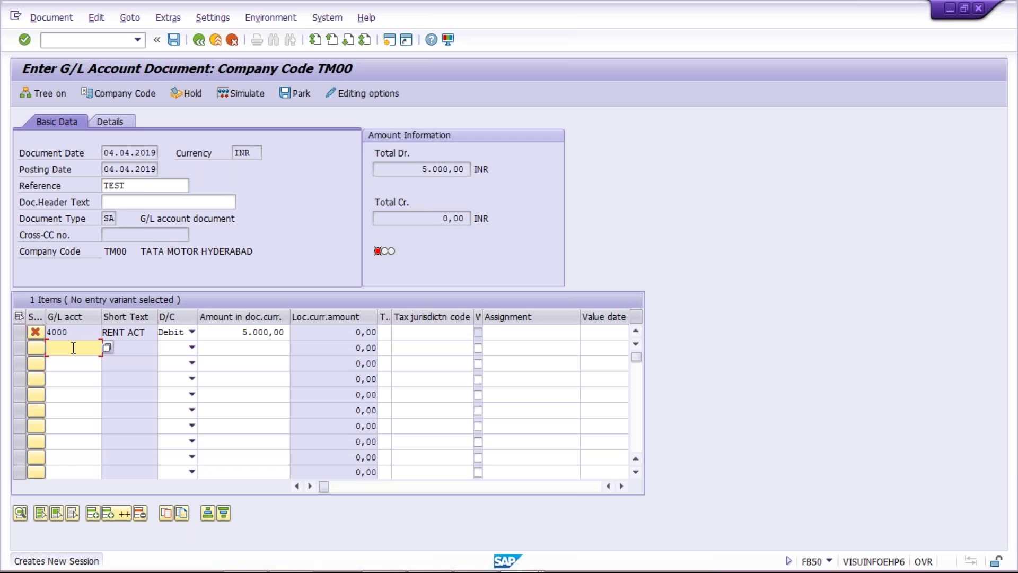
{"action": "type", "text": "1000"}
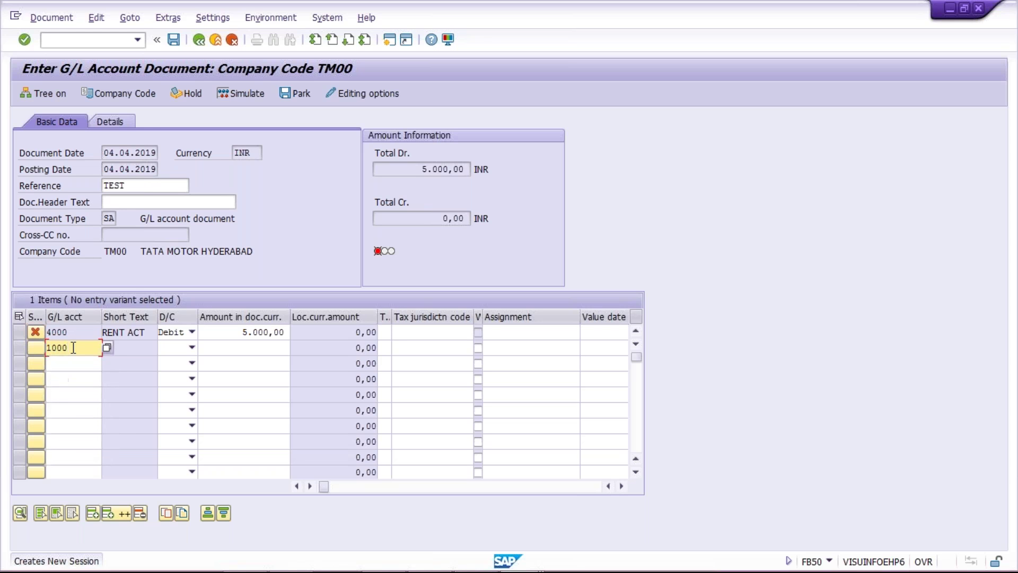
{"action": "key", "text": "Tab"}
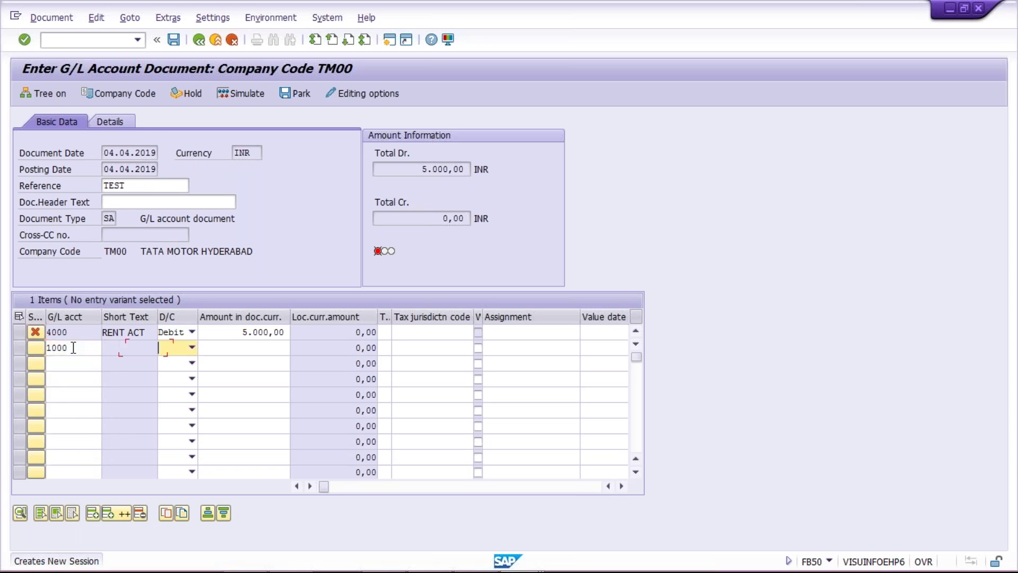
{"action": "key", "text": "c"}
{"action": "key", "text": "Tab"}
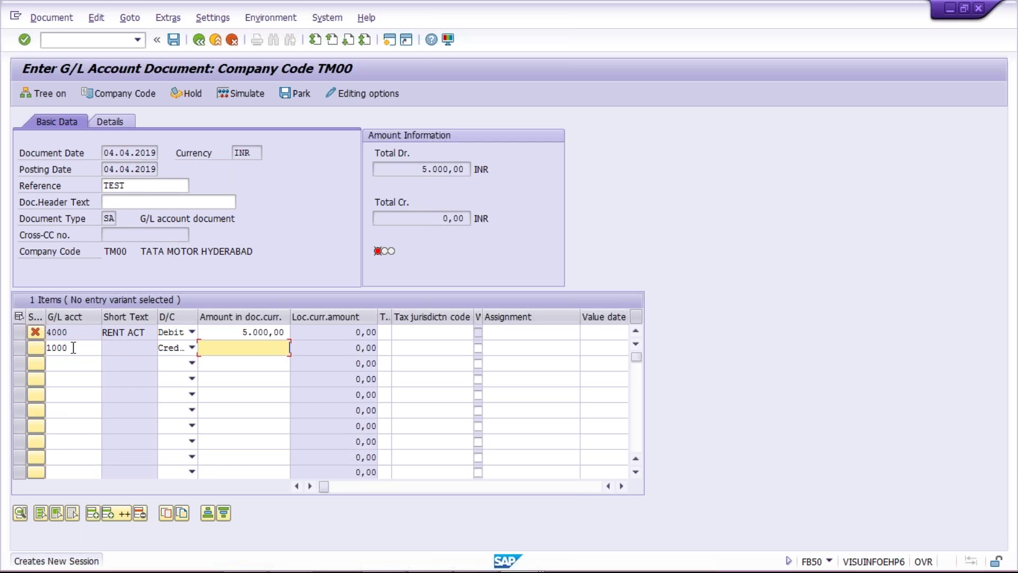
{"action": "type", "text": "5000"}
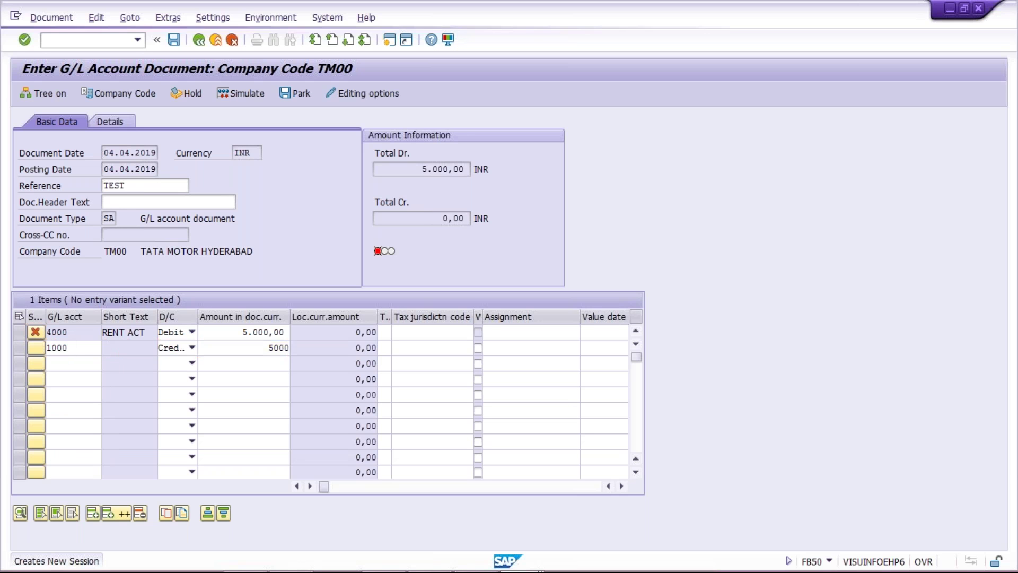
{"action": "key", "text": "Return"}
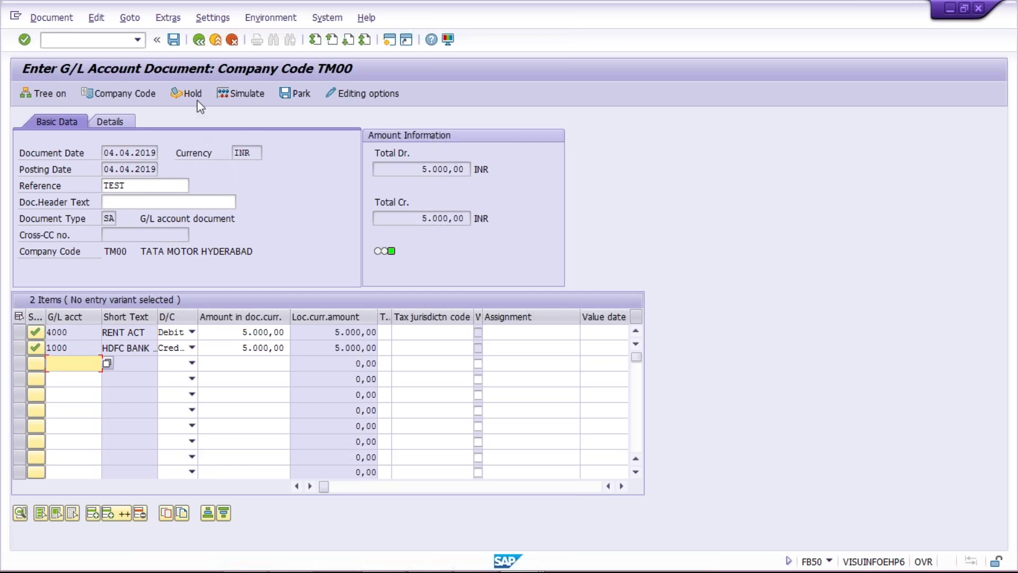
Post the balanced rent document as 1005 and return to the account 4000 report.
{"action": "left_click", "coordinate": [175, 40]}
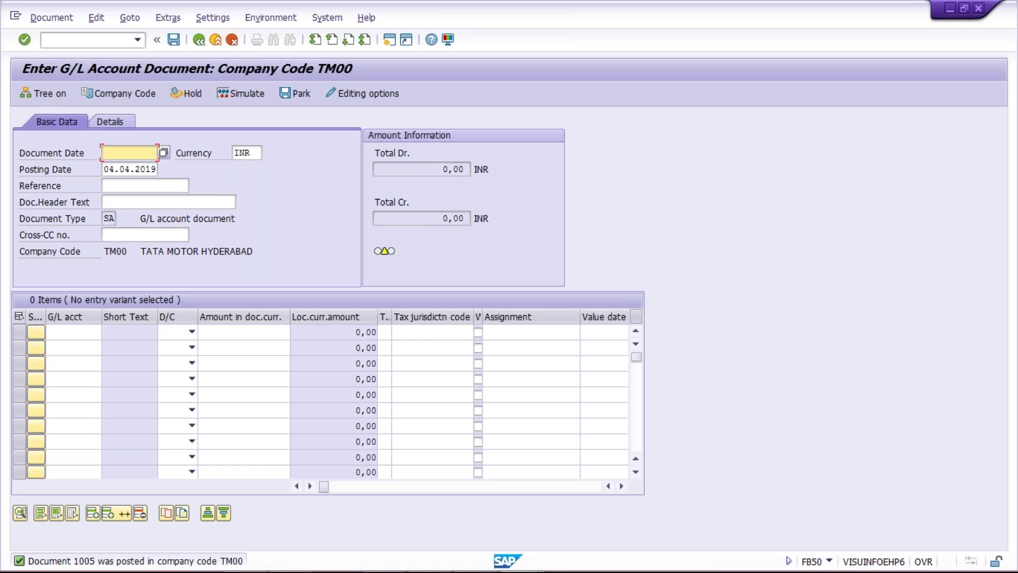
{"action": "key", "text": "alt+Tab"}
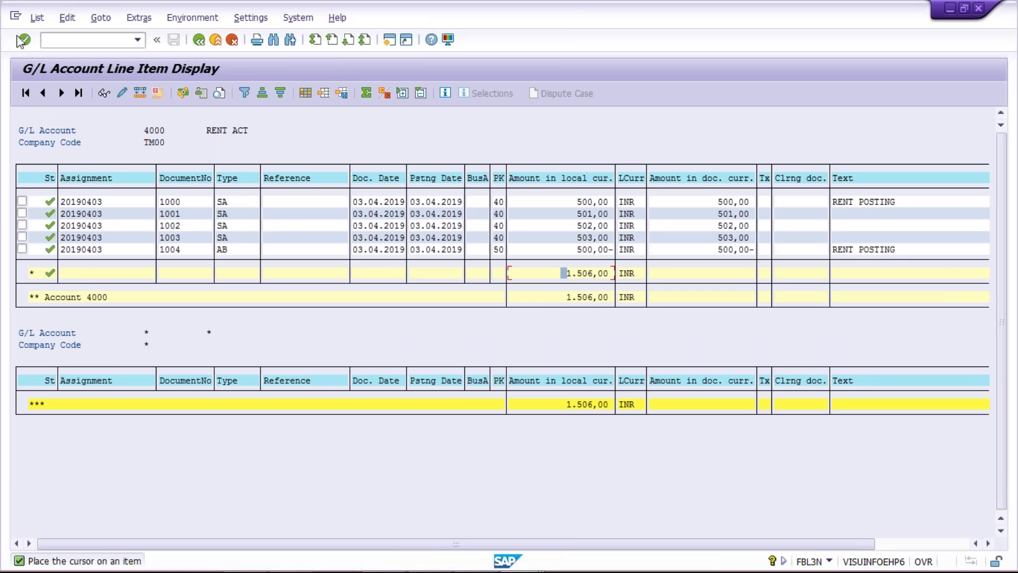
Refresh the account 4000 report to include document 1005, then return to the entry screen.
{"action": "left_click", "coordinate": [36, 20]}
{"action": "left_click", "coordinate": [39, 52]}
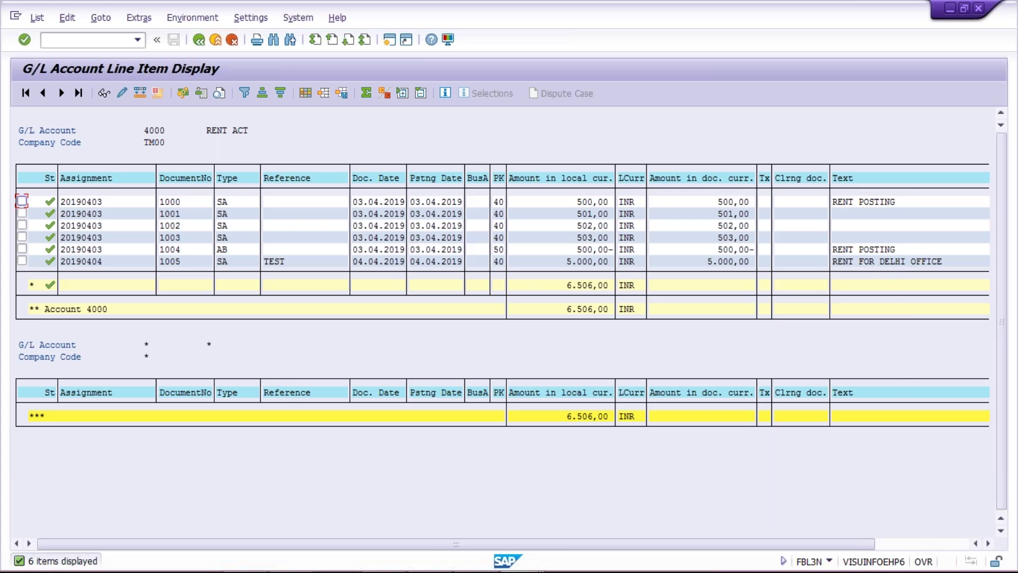
{"action": "key", "text": "alt+Tab"}
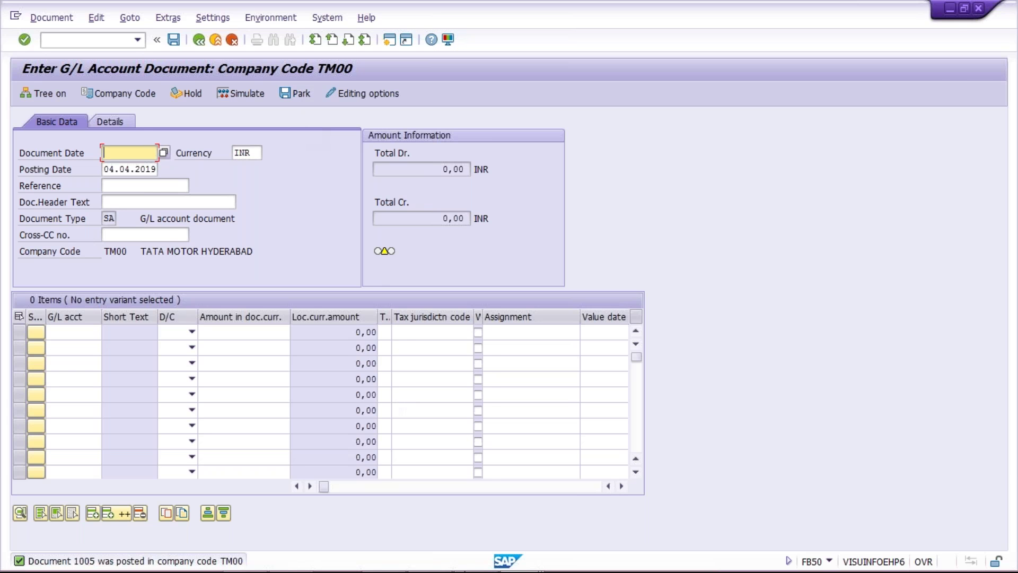
{"action": "mouse_move", "coordinate": [481, 568]}
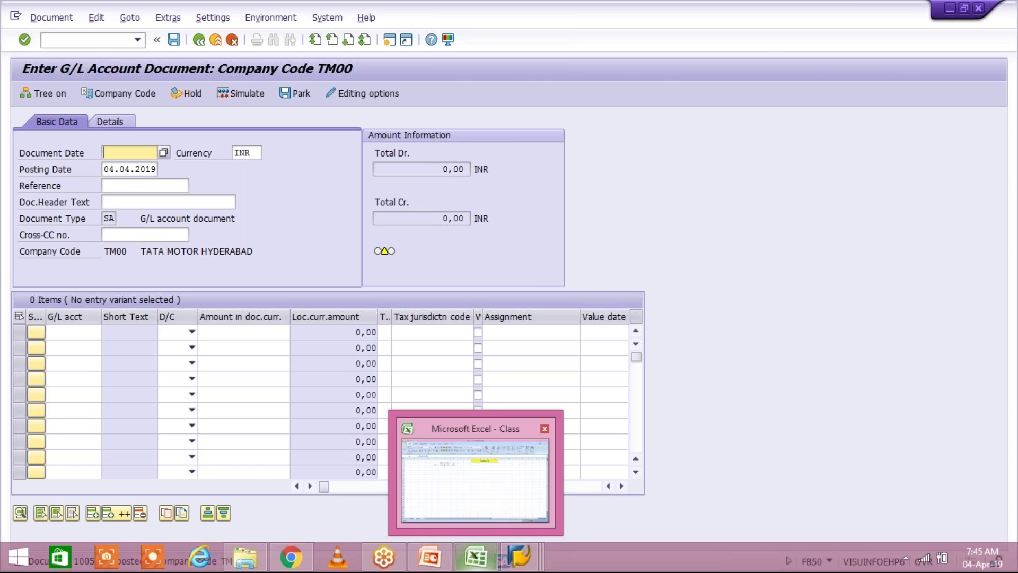
In the Class workbook, enter XYZ LTD in J4 and USA in K4.
{"action": "left_click", "coordinate": [475, 479]}
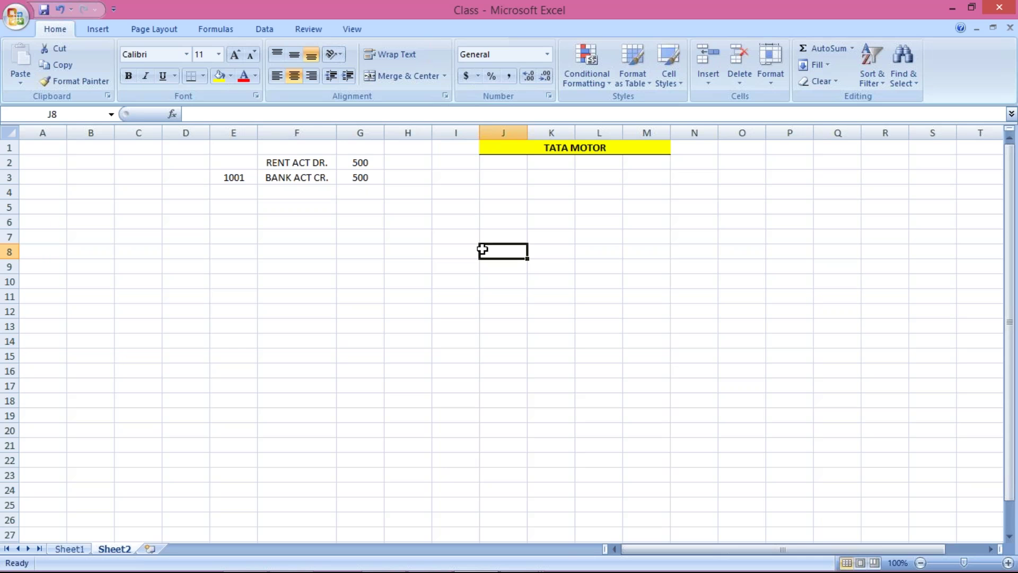
{"action": "key", "text": "Up"}
{"action": "key", "text": "Up"}
{"action": "key", "text": "Up"}
{"action": "key", "text": "Up"}
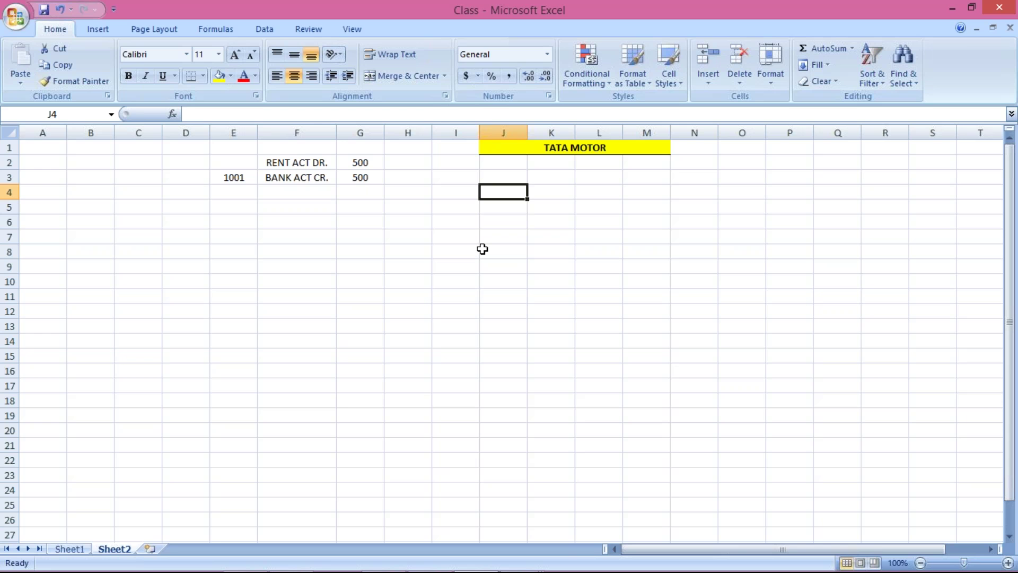
{"action": "type", "text": "XYZ LTD"}
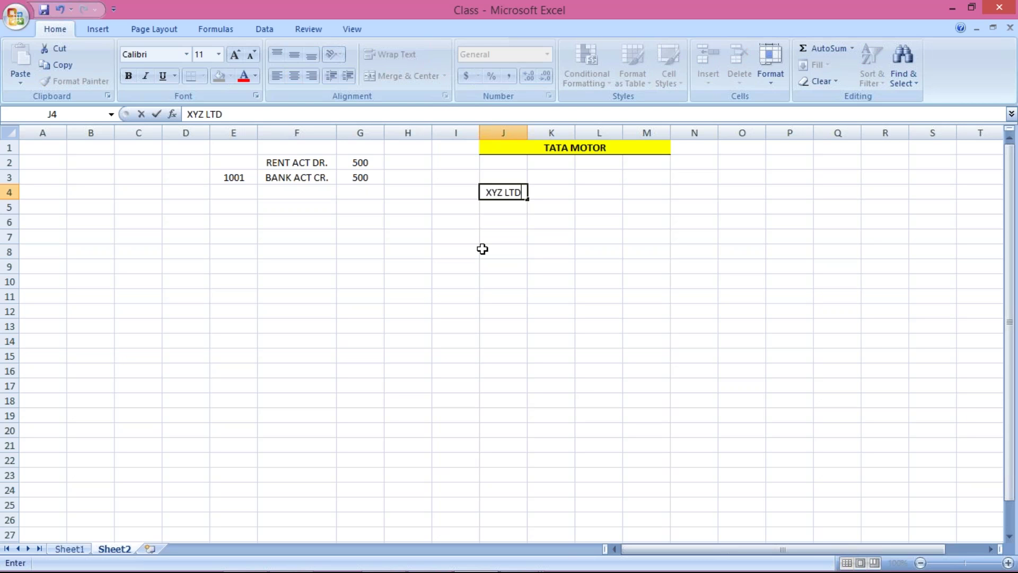
{"action": "key", "text": "Return"}
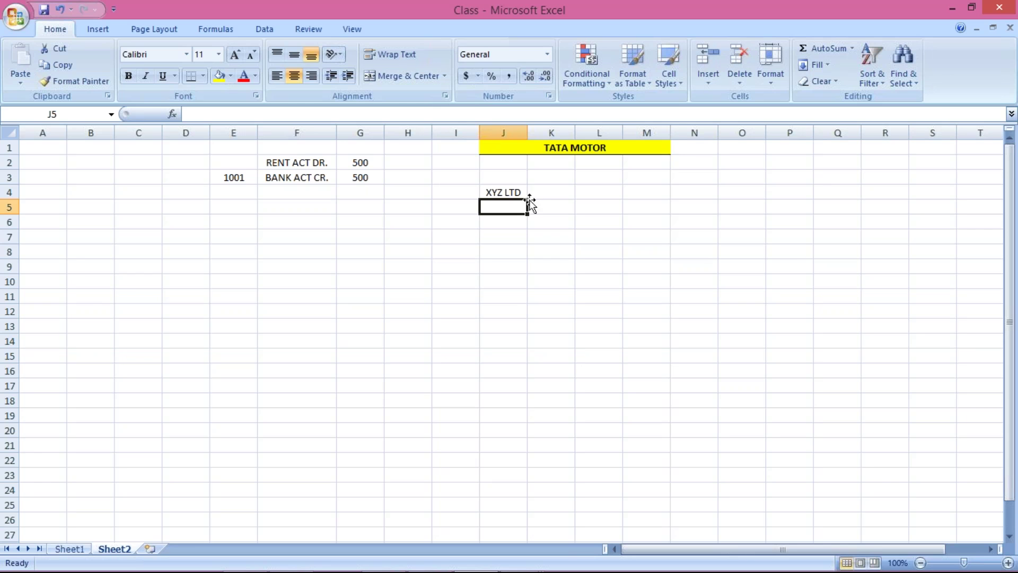
{"action": "left_click", "coordinate": [536, 191]}
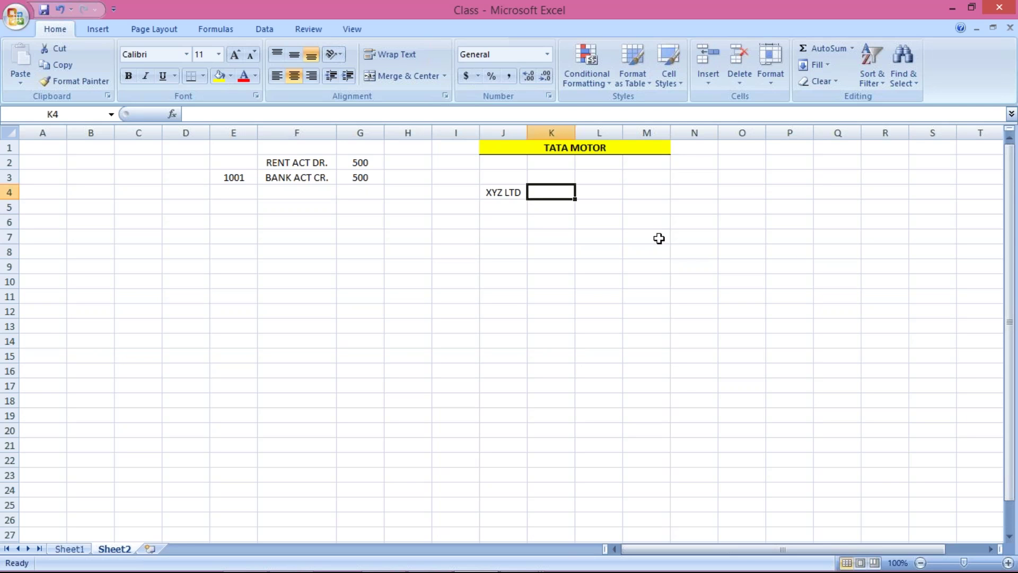
{"action": "type", "text": "USA"}
{"action": "key", "text": "Return"}
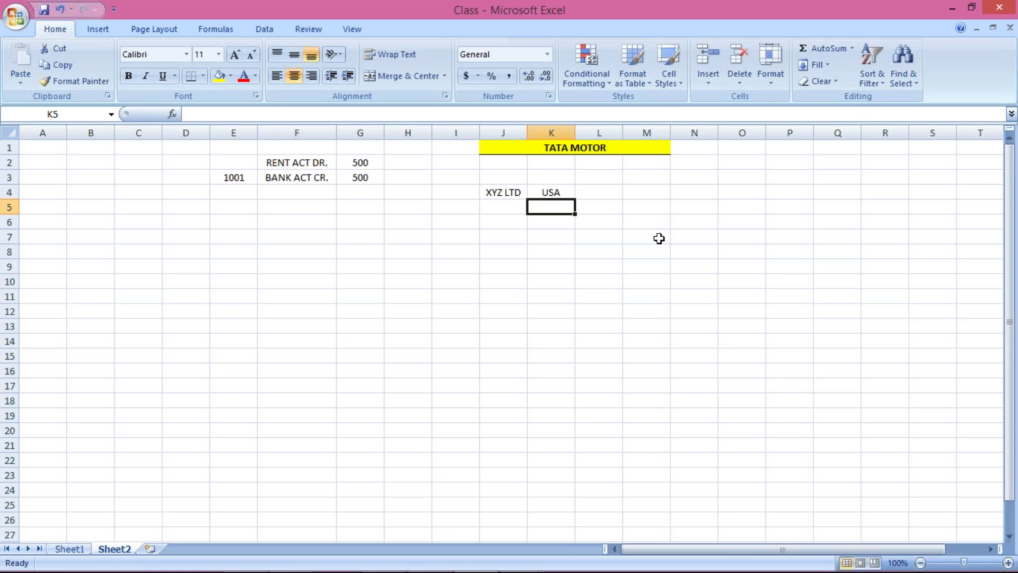
{"action": "key", "text": "Up"}
{"action": "key", "text": "Left"}
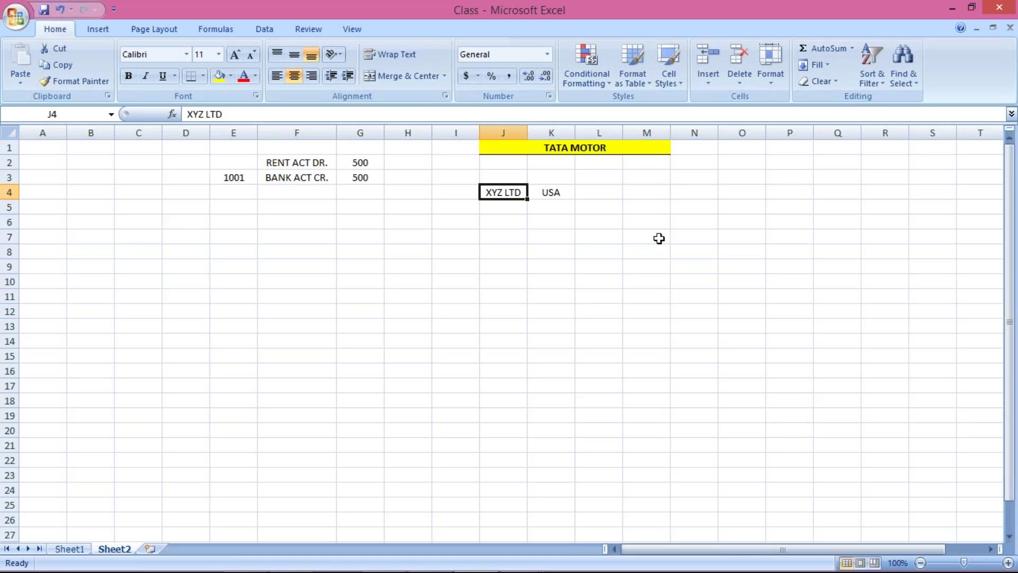
{"action": "key", "text": "Return"}
{"action": "key", "text": "Up"}
Move the selection from I4 to the empty cell J5 below XYZ LTD.
{"action": "key", "text": "Left"}
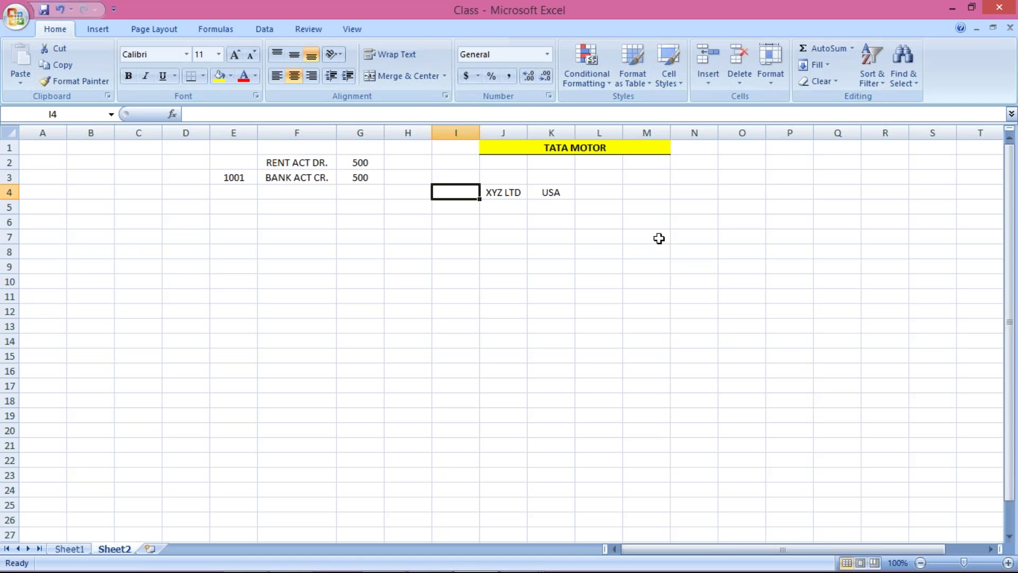
{"action": "key", "text": "Up"}
{"action": "key", "text": "Down"}
{"action": "key", "text": "Right"}
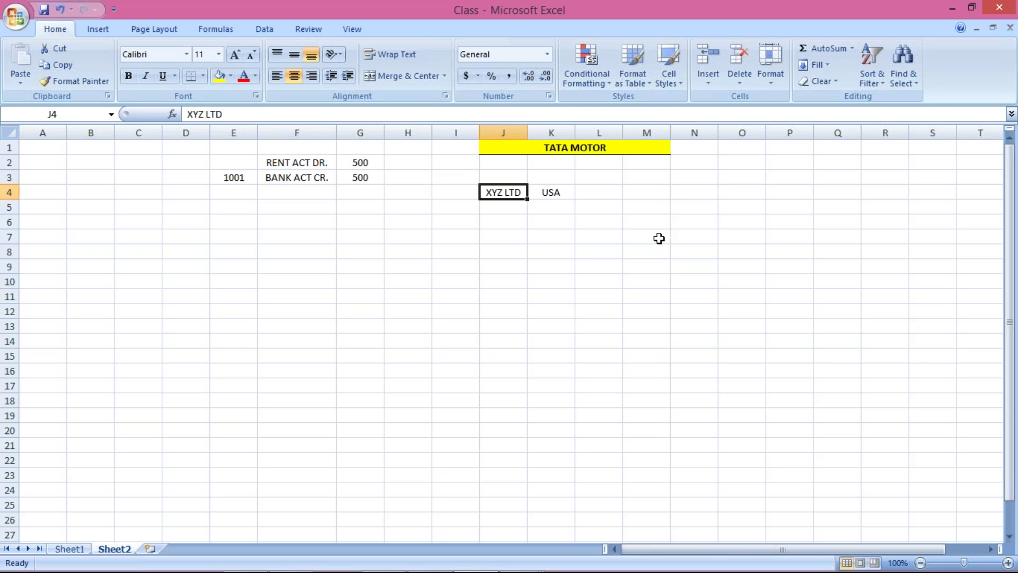
{"action": "key", "text": "Down"}
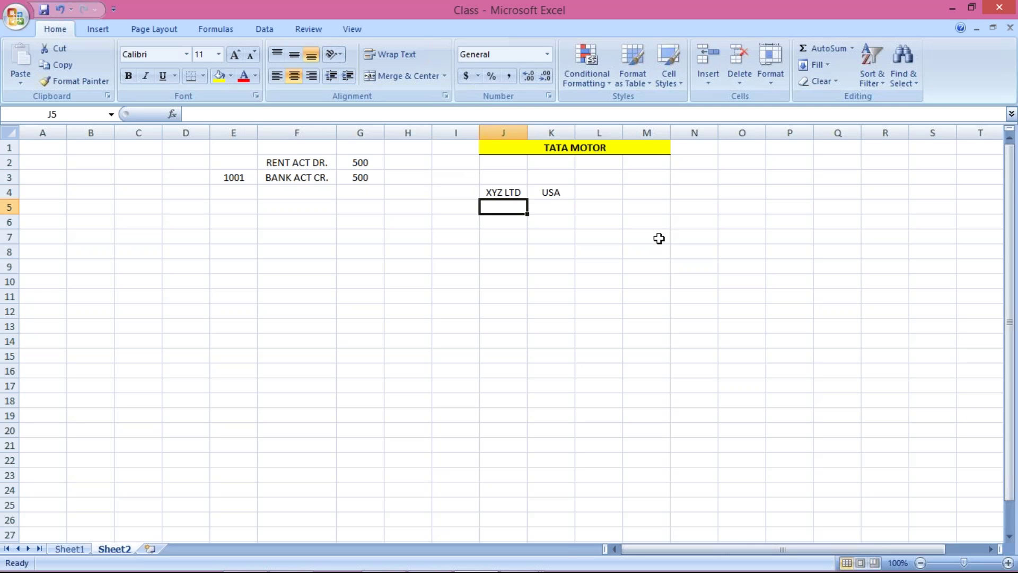
{"action": "type", "text": "IBM"}
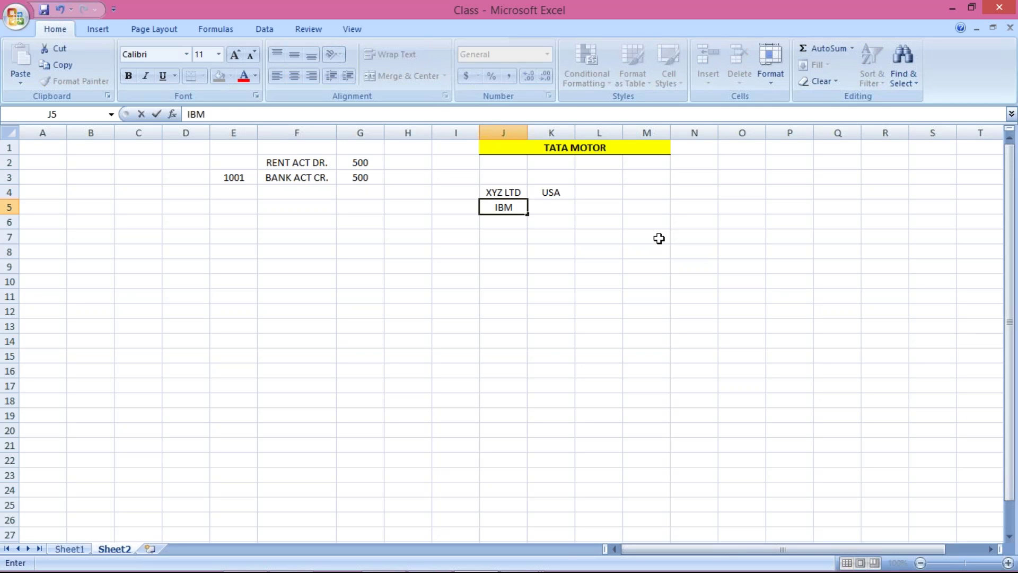
{"action": "key", "text": "Return"}
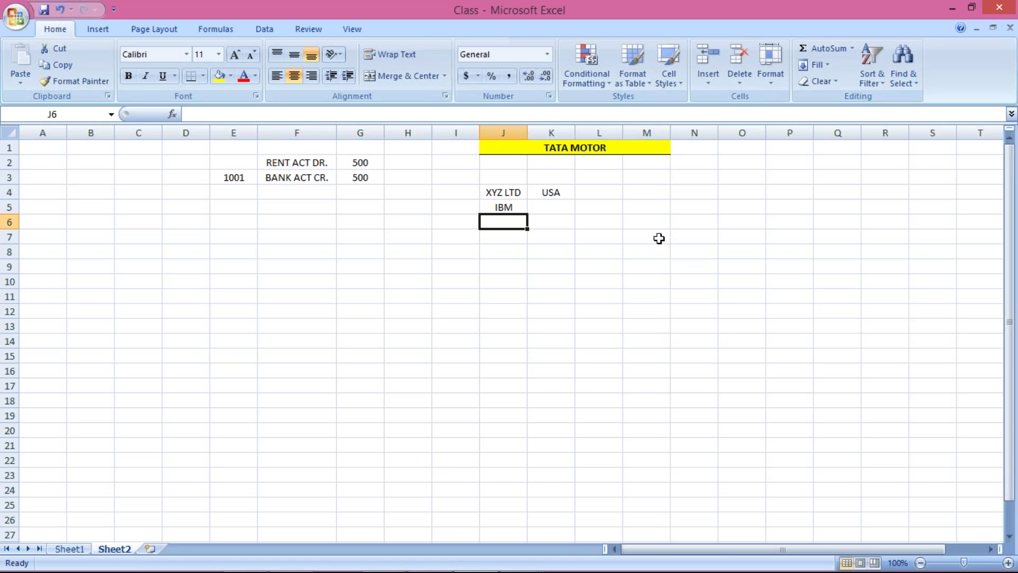
{"action": "key", "text": "Up"}
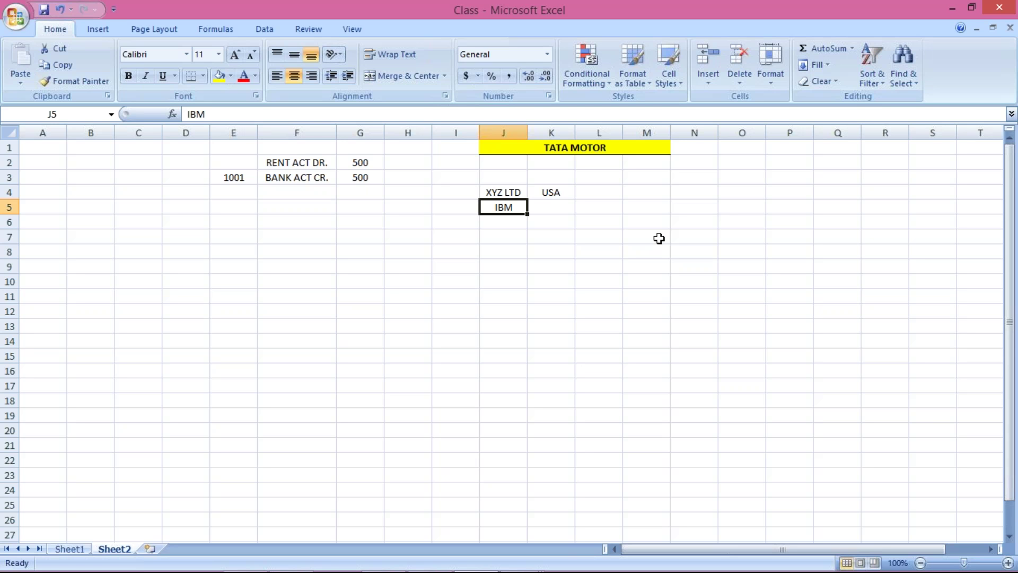
{"action": "key", "text": "Up"}
{"action": "key", "text": "Down"}
{"action": "key", "text": "Up"}
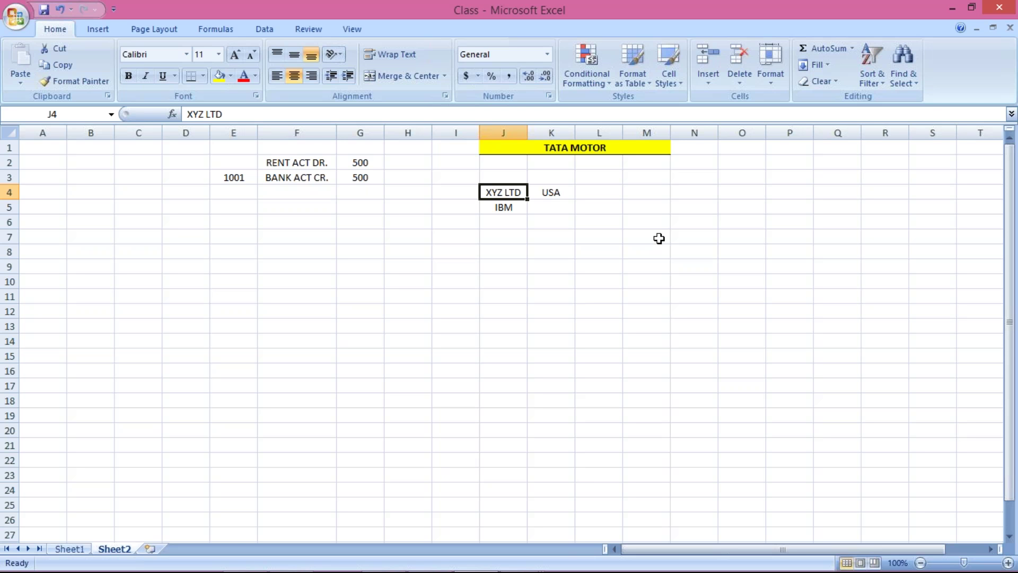
{"action": "key", "text": "Down"}
{"action": "key", "text": "Down"}
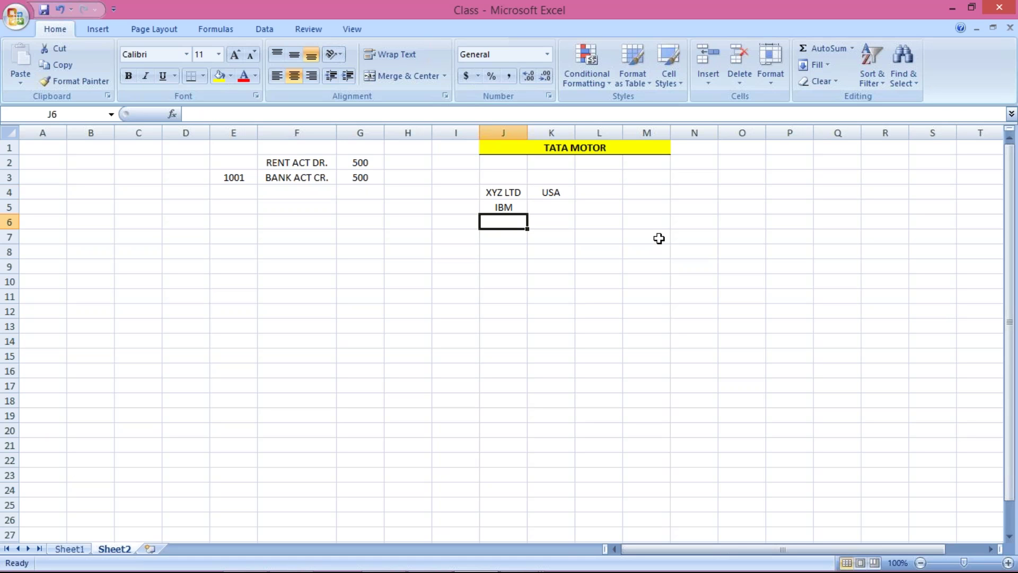
{"action": "key", "text": "Up"}
{"action": "key", "text": "Up"}
{"action": "key", "text": "Down"}
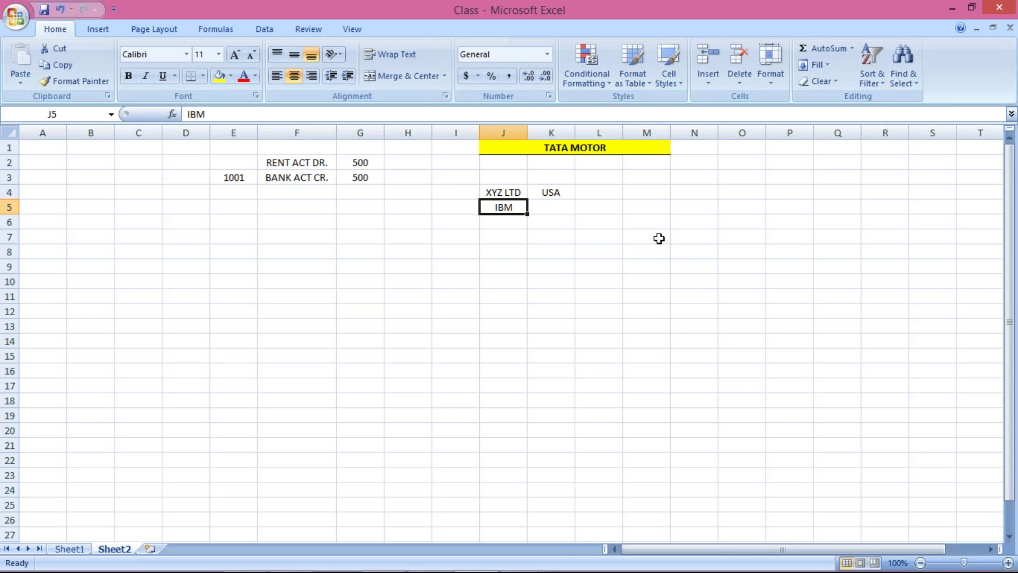
{"action": "key", "text": "Return"}
{"action": "key", "text": "Down"}
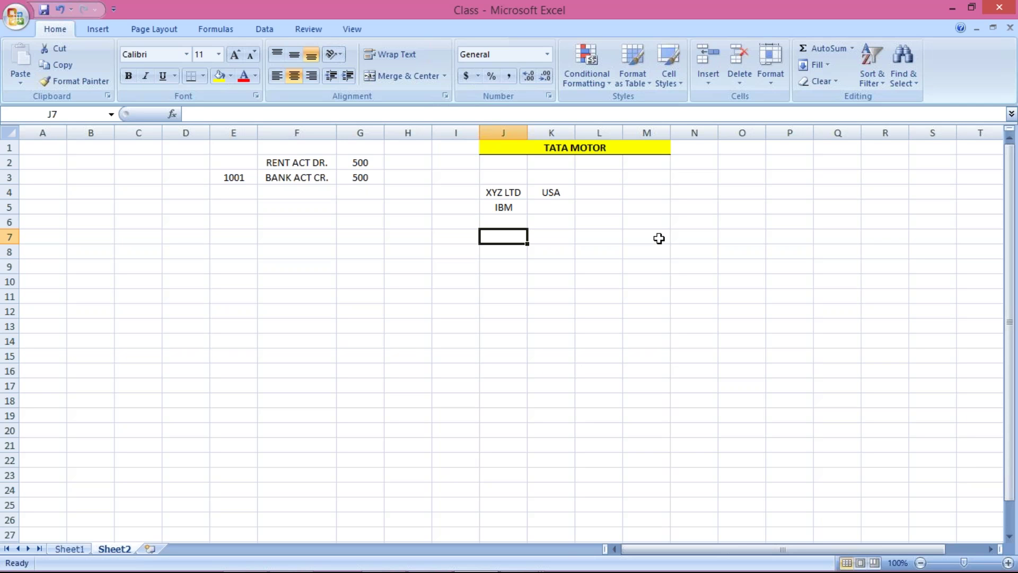
Enter the note 1 M in cell J7, two rows below IBM.
{"action": "type", "text": "1 M"}
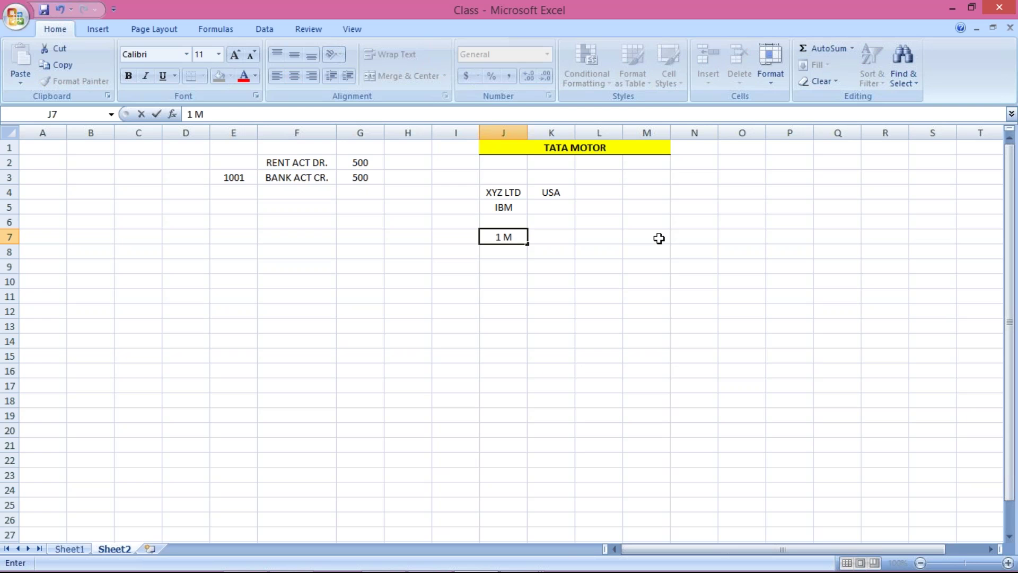
{"action": "key", "text": "Return"}
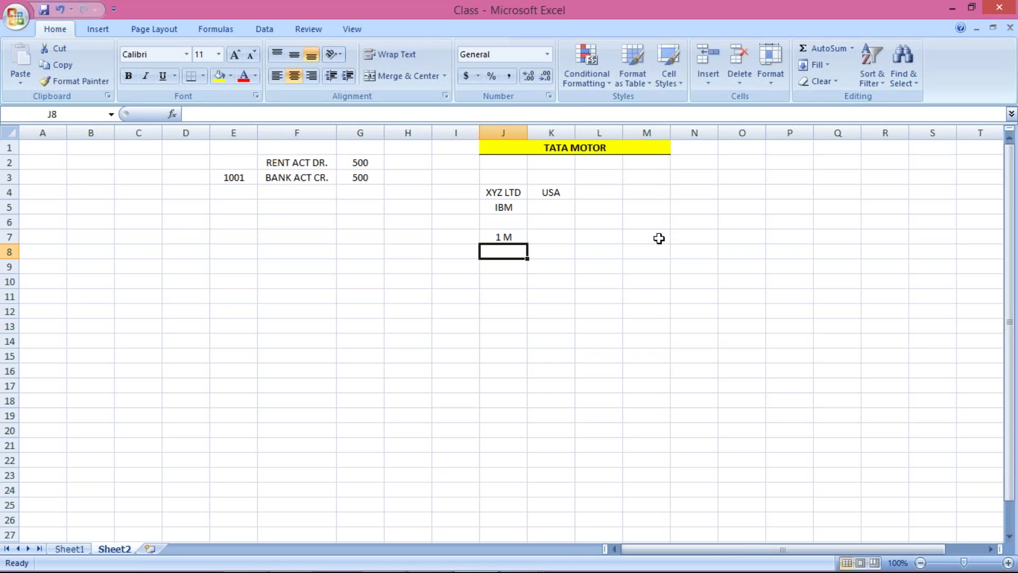
{"action": "key", "text": "Up"}
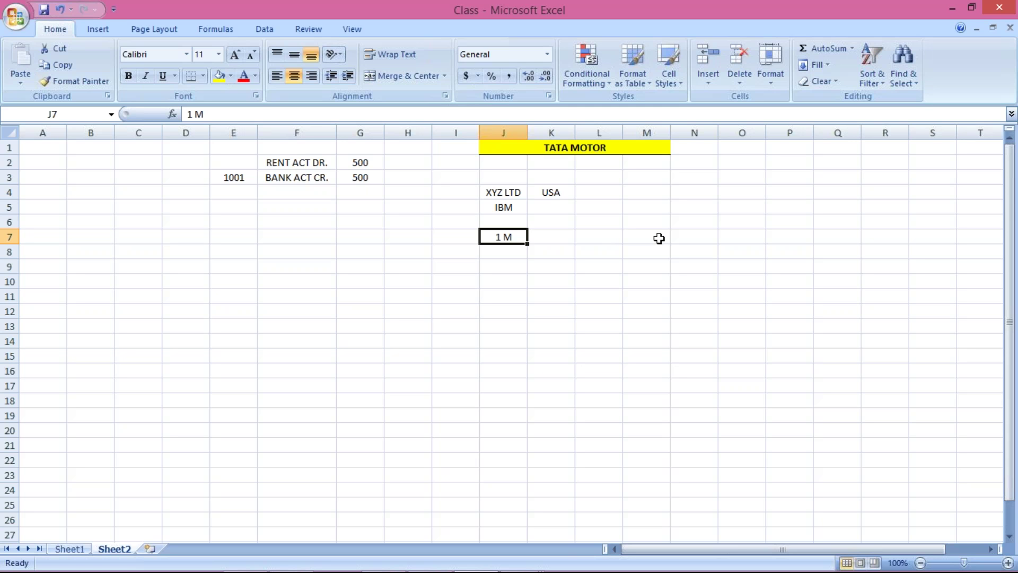
{"action": "key", "text": "Up"}
{"action": "key", "text": "Down"}
Review the cells between IBM and 1 M, ending on cell L7 in row 7.
{"action": "key", "text": "Up"}
{"action": "key", "text": "Up"}
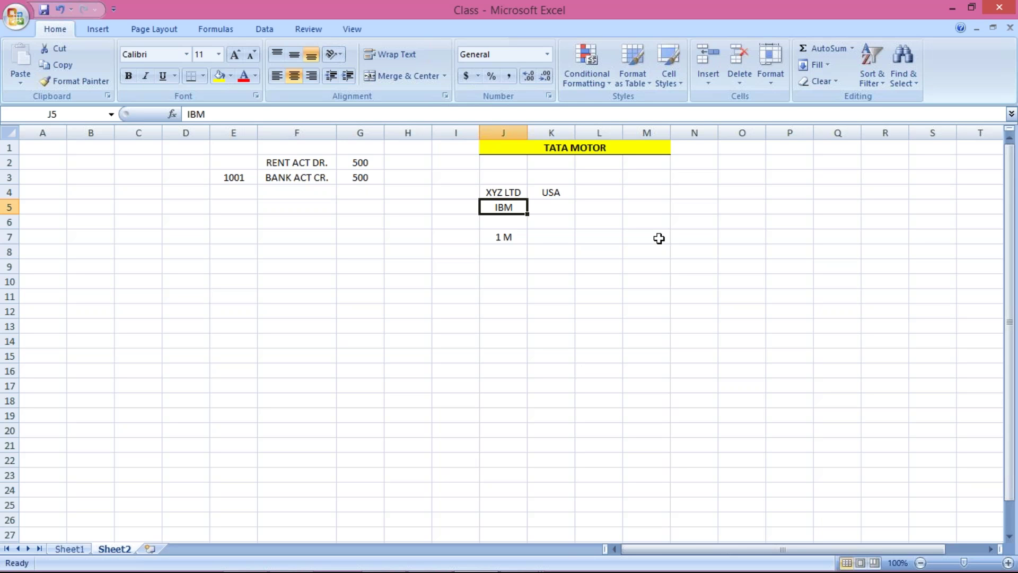
{"action": "key", "text": "Down"}
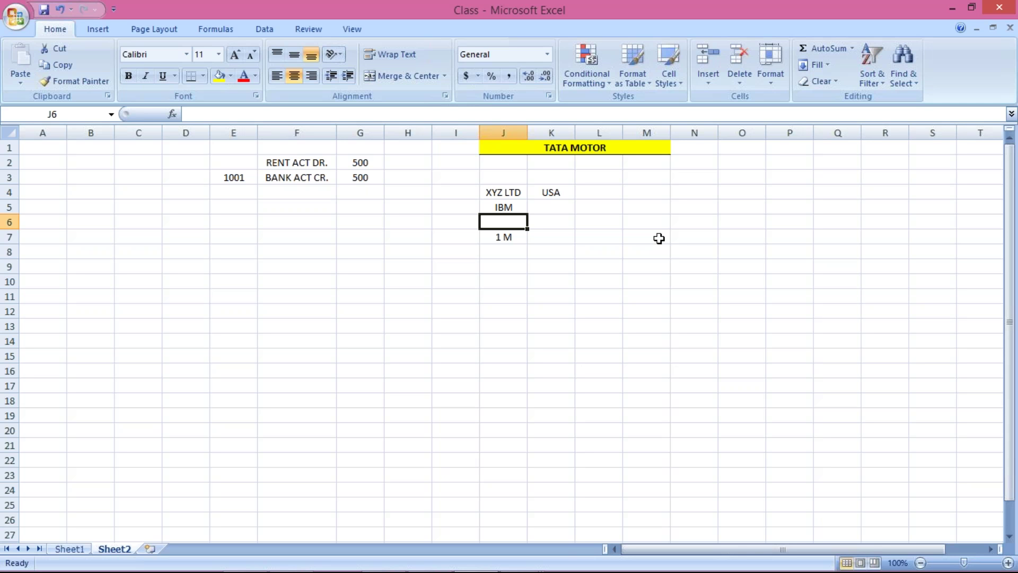
{"action": "key", "text": "Down"}
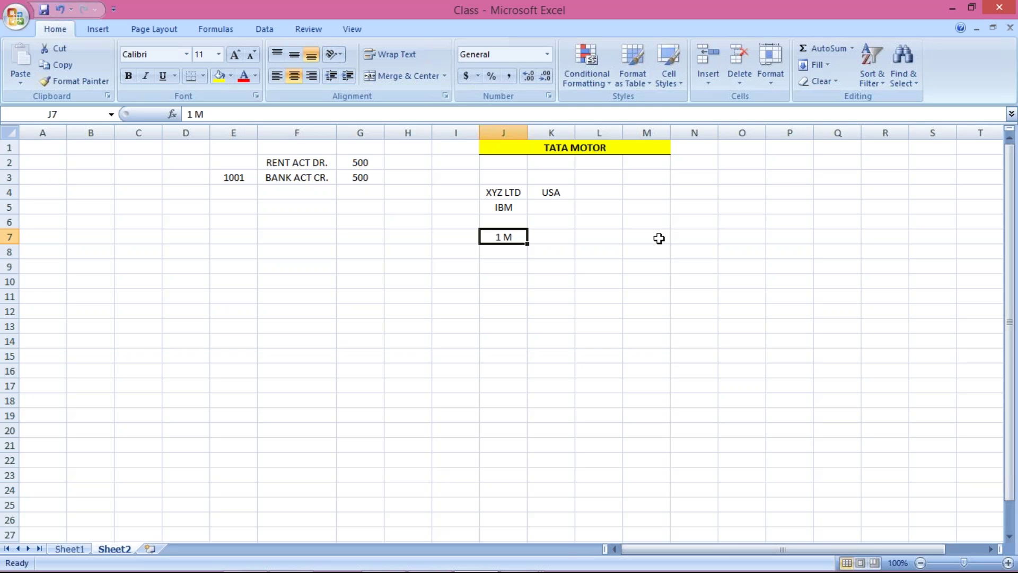
{"action": "key", "text": "Up"}
{"action": "key", "text": "Up"}
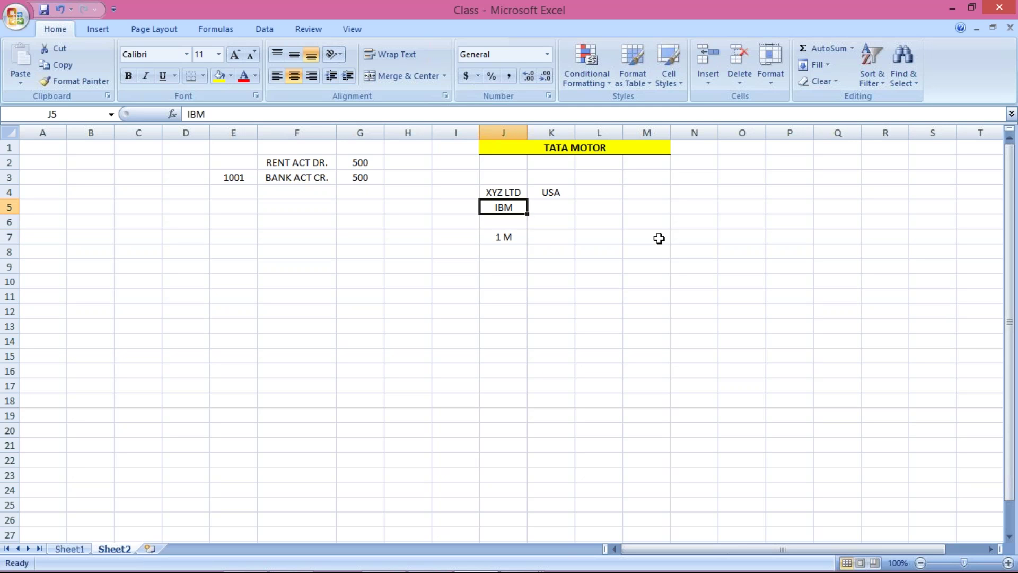
{"action": "key", "text": "Down"}
{"action": "key", "text": "Down"}
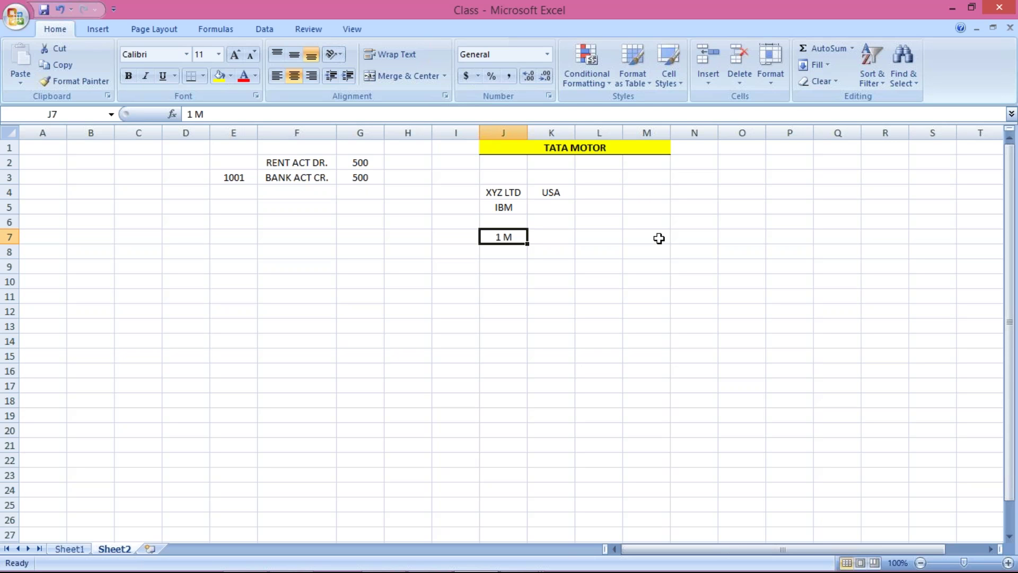
{"action": "key", "text": "Up"}
{"action": "key", "text": "Up"}
{"action": "key", "text": "Down"}
{"action": "key", "text": "Up"}
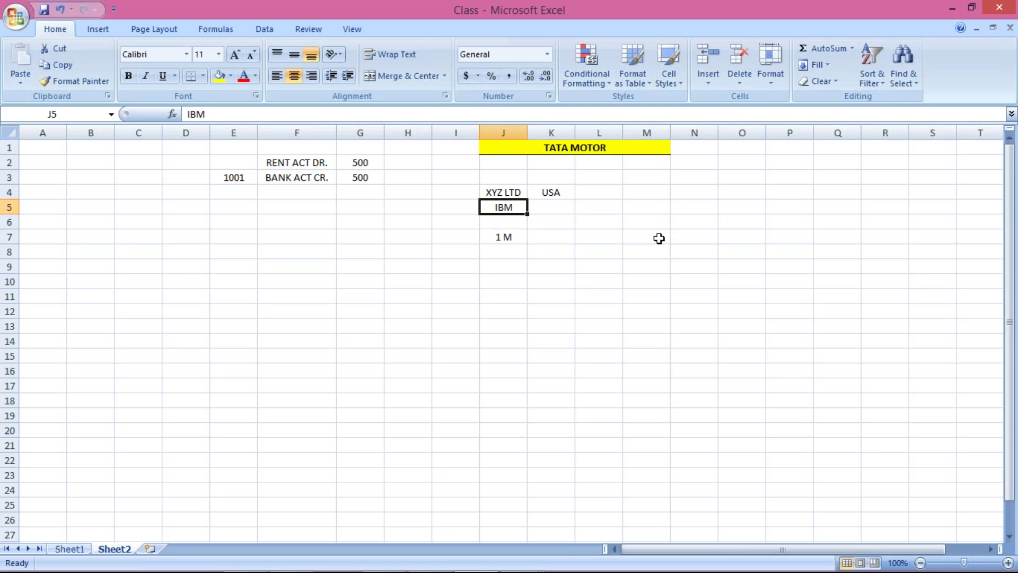
{"action": "key", "text": "Down"}
{"action": "key", "text": "Down"}
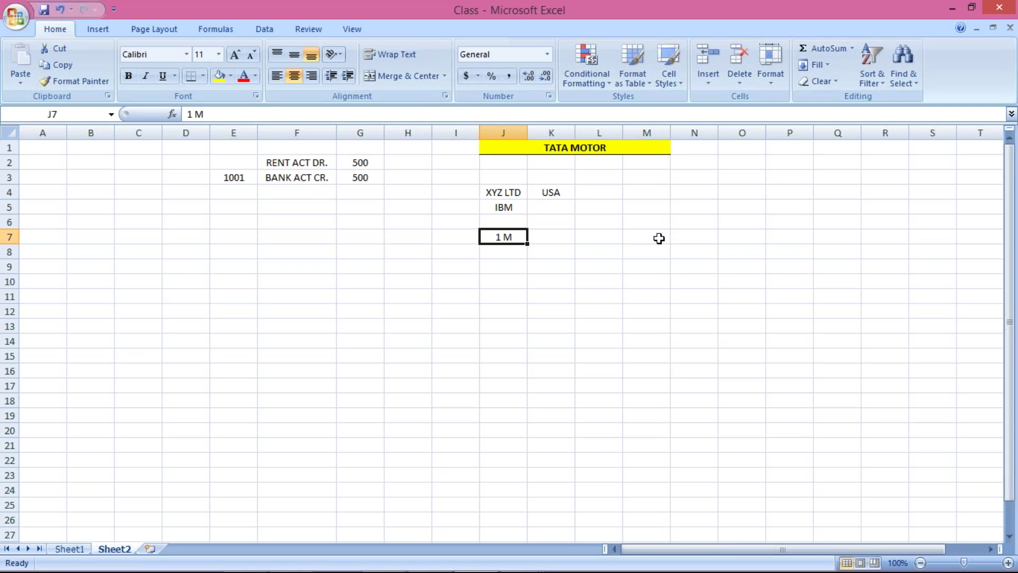
{"action": "left_click", "coordinate": [658, 238]}
{"action": "left_click", "coordinate": [589, 239]}
Label K7 PARK and L7 POST beside the 1 M note.
{"action": "key", "text": "Left"}
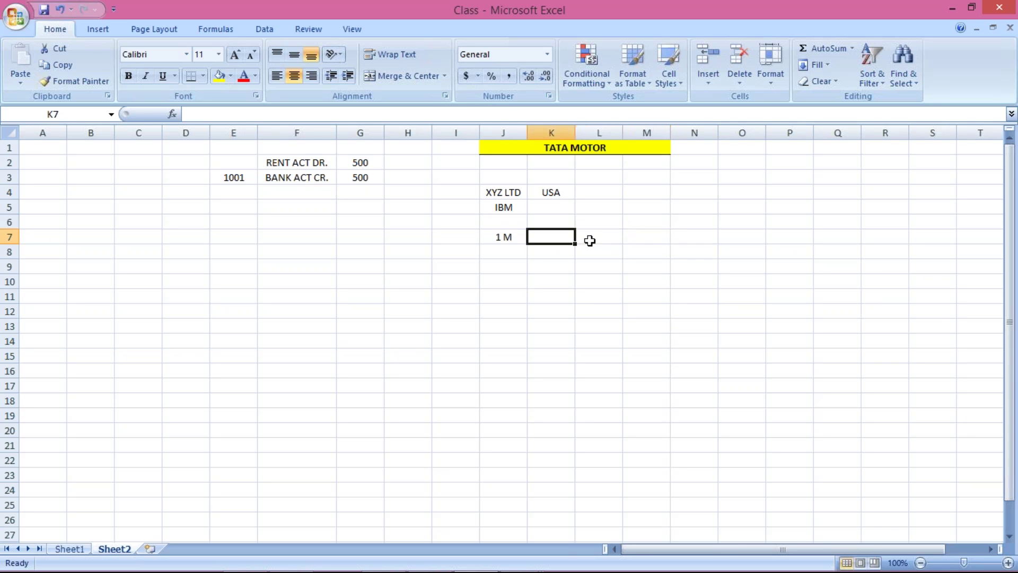
{"action": "type", "text": "PARK"}
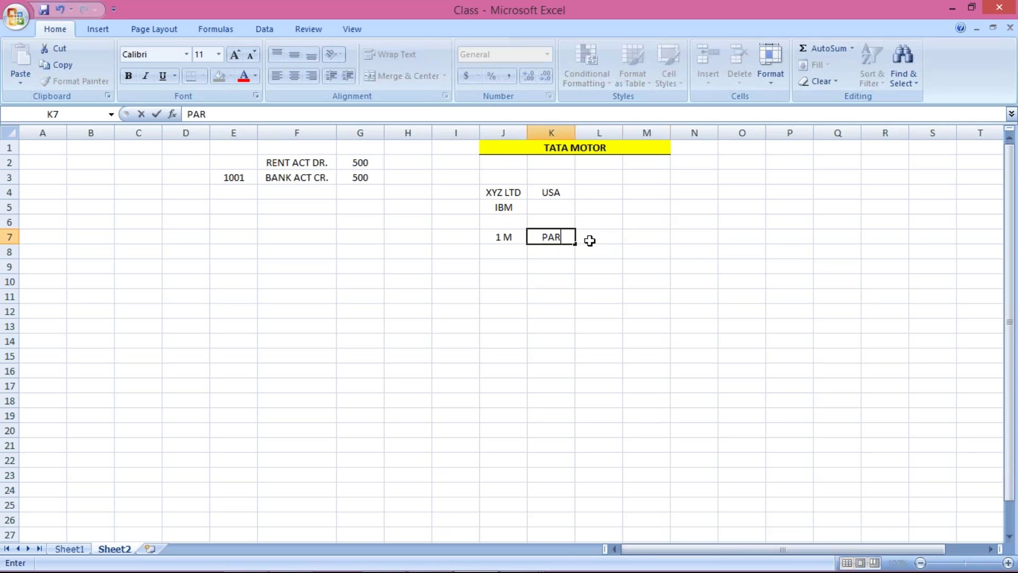
{"action": "left_click", "coordinate": [589, 240]}
{"action": "type", "text": "POST"}
{"action": "key", "text": "Return"}
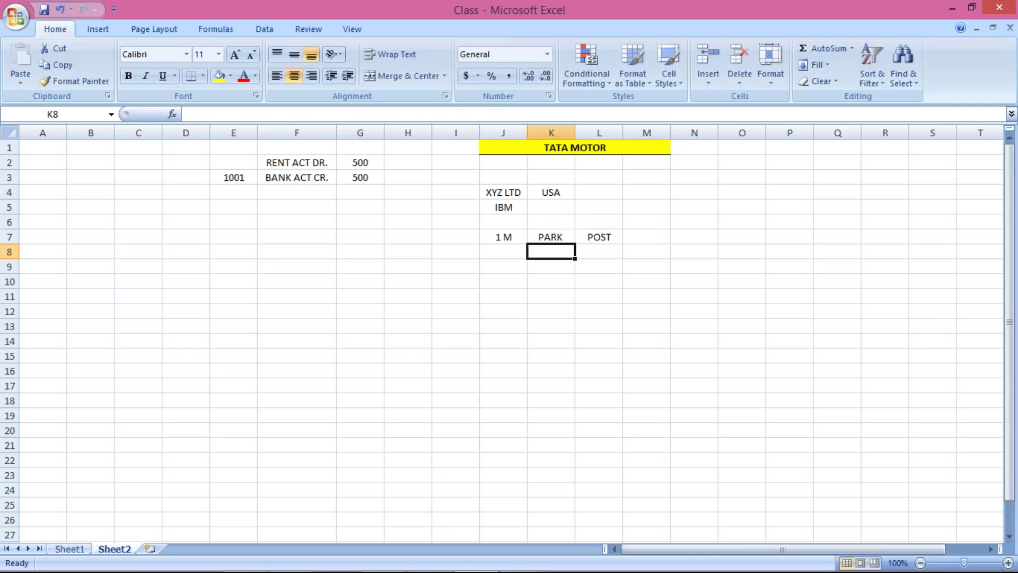
{"action": "left_click", "coordinate": [553, 236]}
{"action": "key", "text": "Right"}
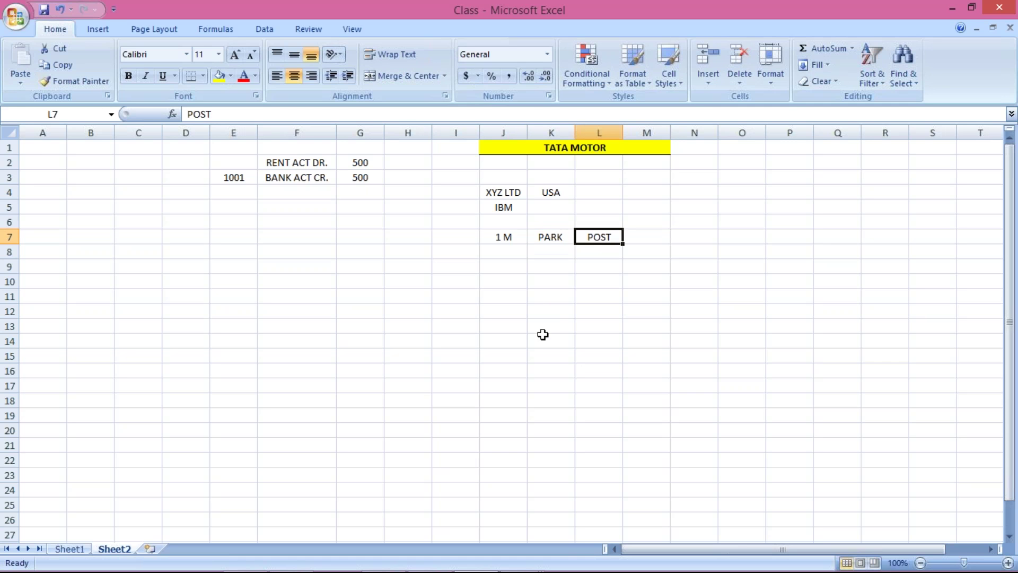
{"action": "key", "text": "Left"}
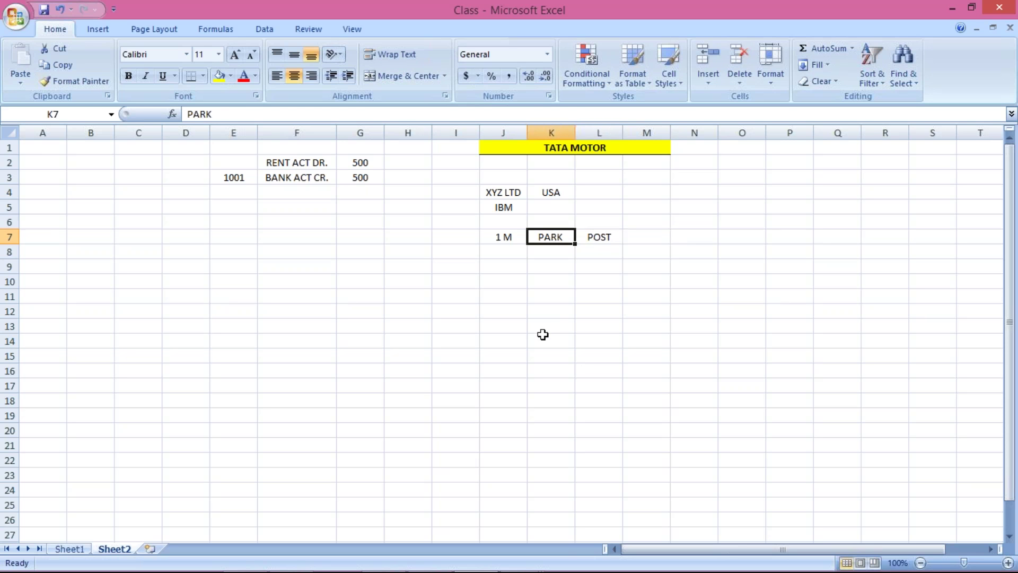
{"action": "key", "text": "Down"}
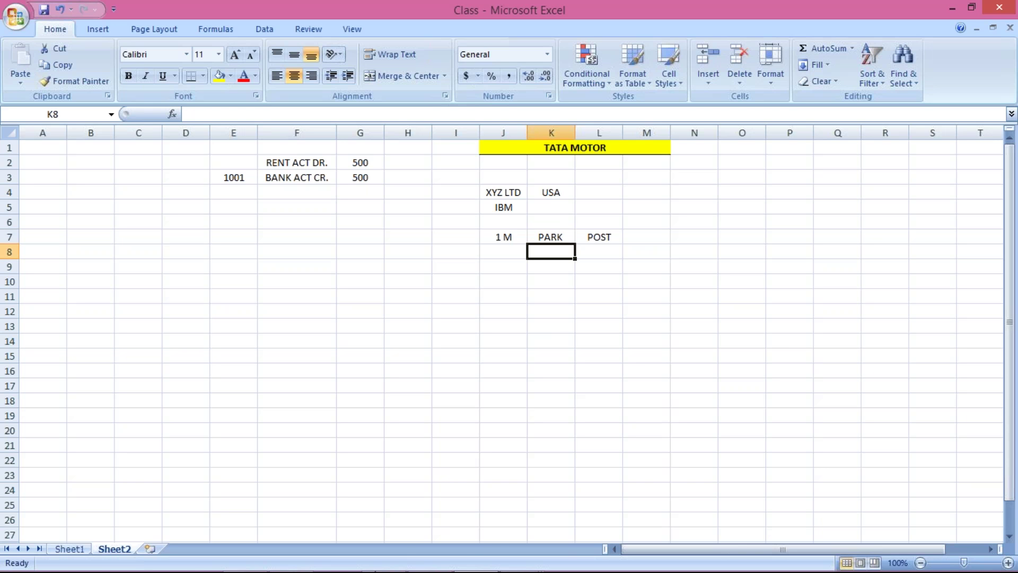
Switch to SAP and return to a blank G/L account document entry screen.
{"action": "mouse_move", "coordinate": [515, 568]}
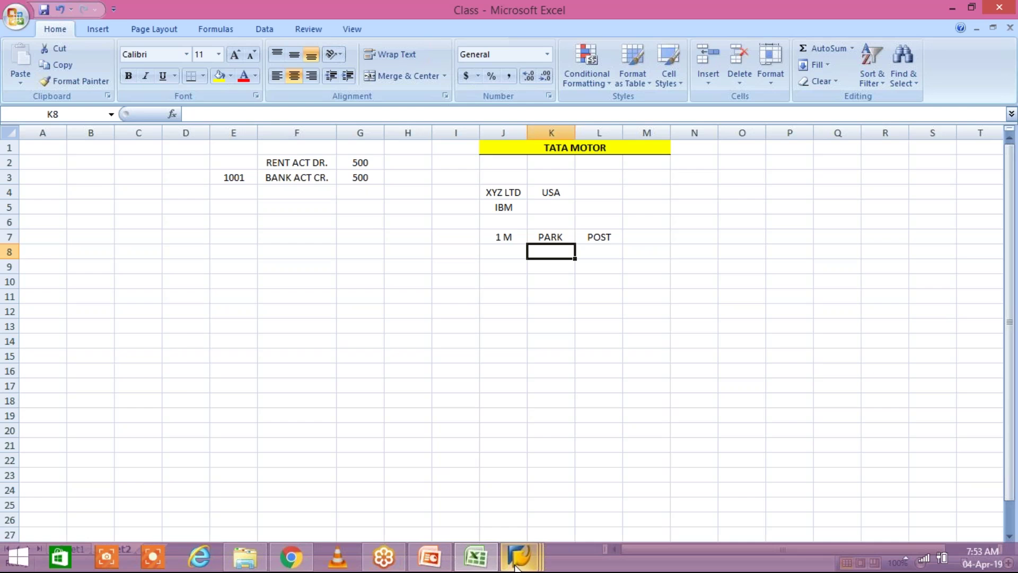
{"action": "left_click", "coordinate": [522, 466]}
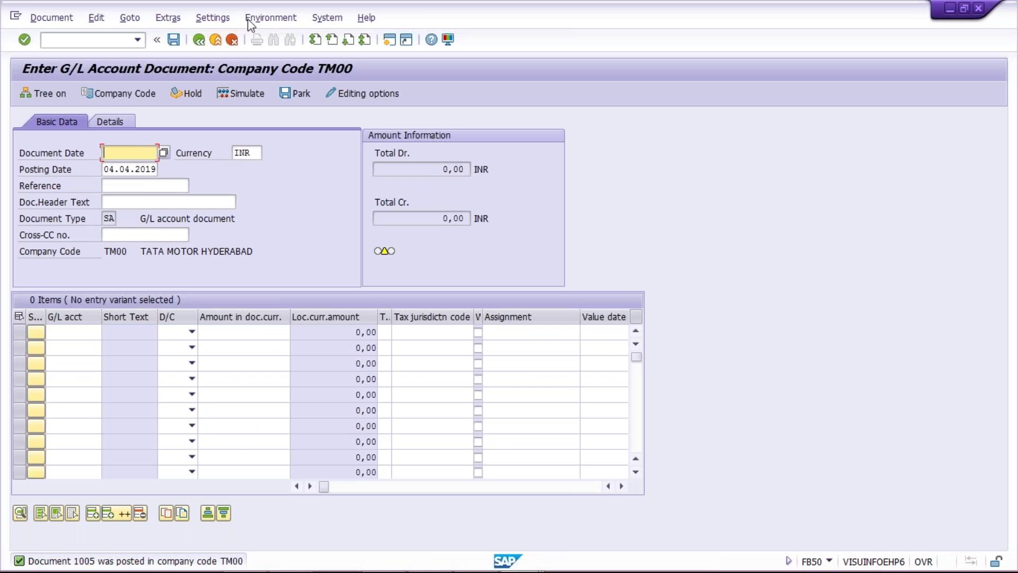
{"action": "left_click", "coordinate": [198, 40]}
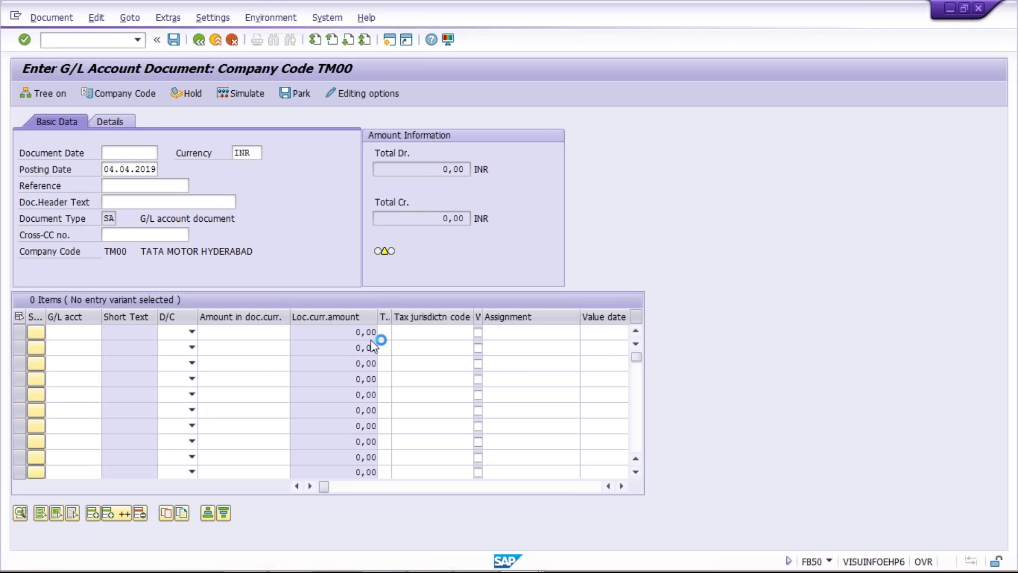
Open a new SAP GUI session on the FICO connection from SAP Logon.
{"action": "mouse_move", "coordinate": [436, 567]}
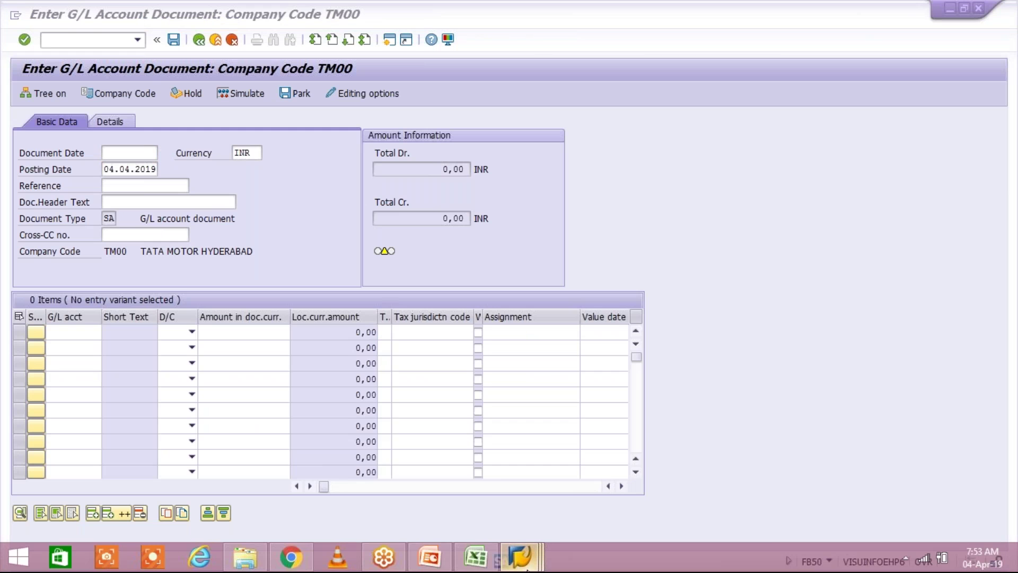
{"action": "mouse_move", "coordinate": [522, 562]}
{"action": "left_click", "coordinate": [360, 472]}
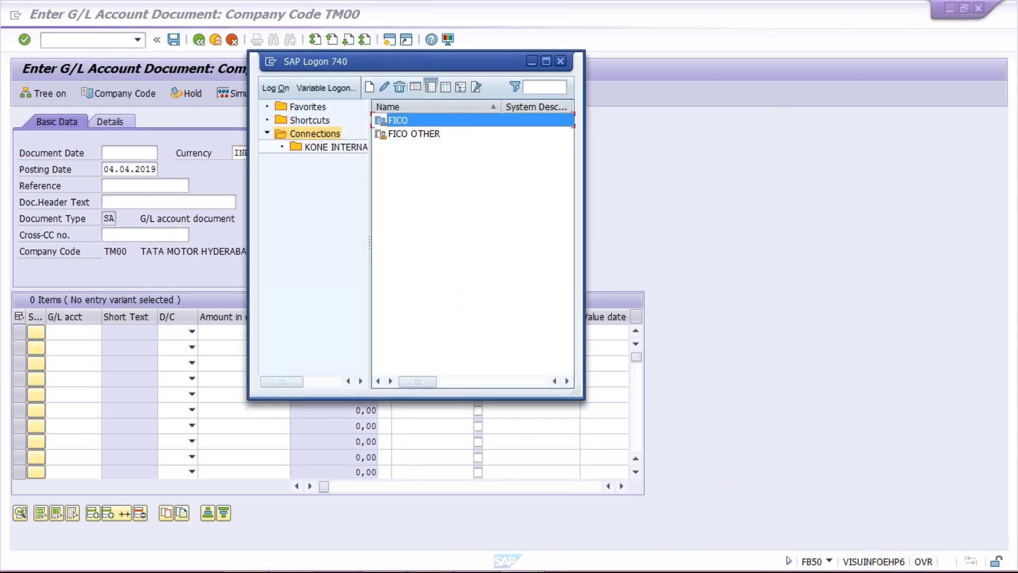
{"action": "mouse_move", "coordinate": [514, 567]}
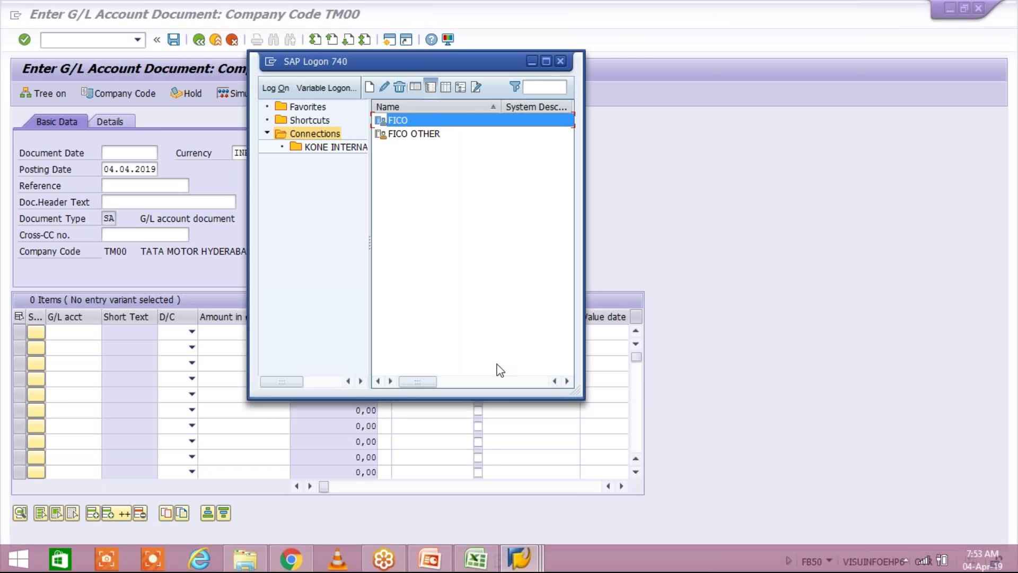
{"action": "key", "text": "Return"}
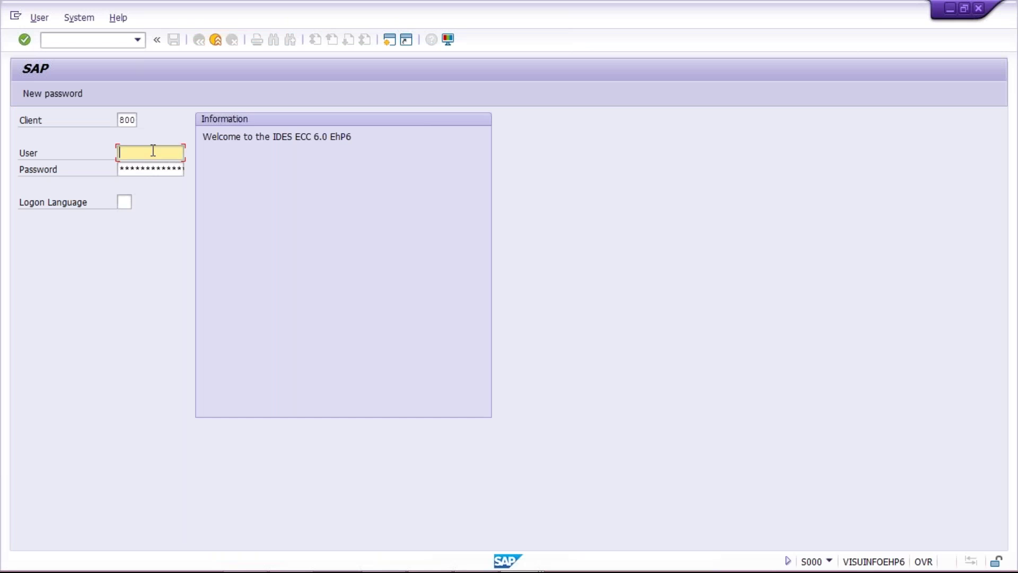
Log on to client 800 with the user name from history and the account password.
{"action": "left_click", "coordinate": [153, 152]}
{"action": "key", "text": "Return"}
{"action": "key", "text": "Tab"}
{"action": "type", "text": "*******"}
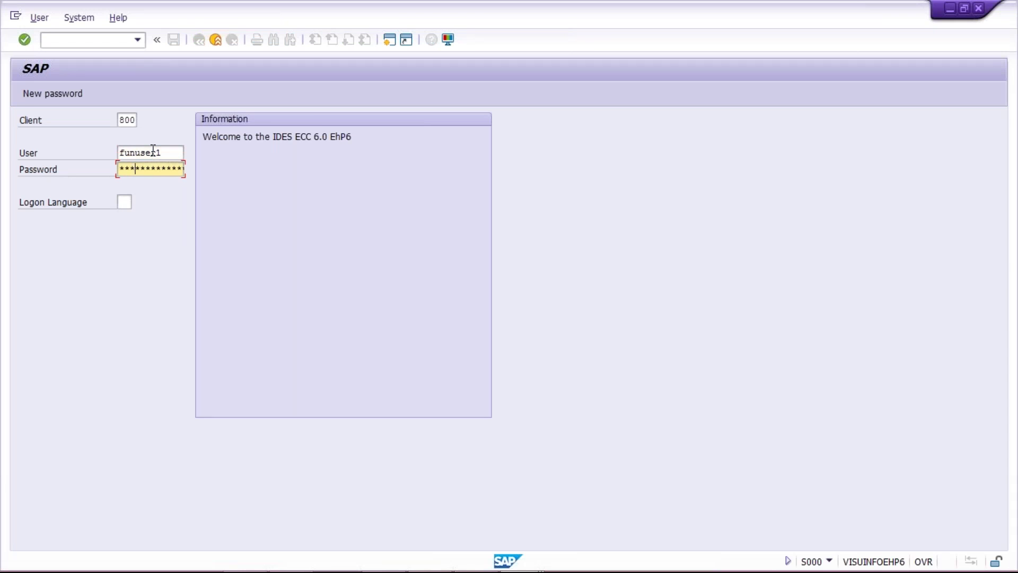
{"action": "key", "text": "Return"}
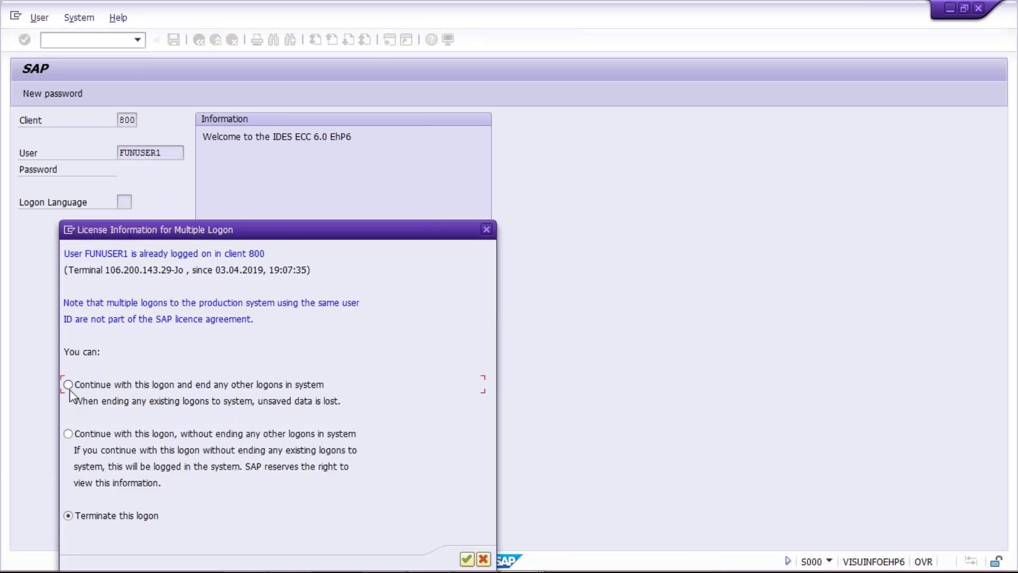
Accept the chosen option in the multiple-logon licence notice and continue.
{"action": "key", "text": "Return"}
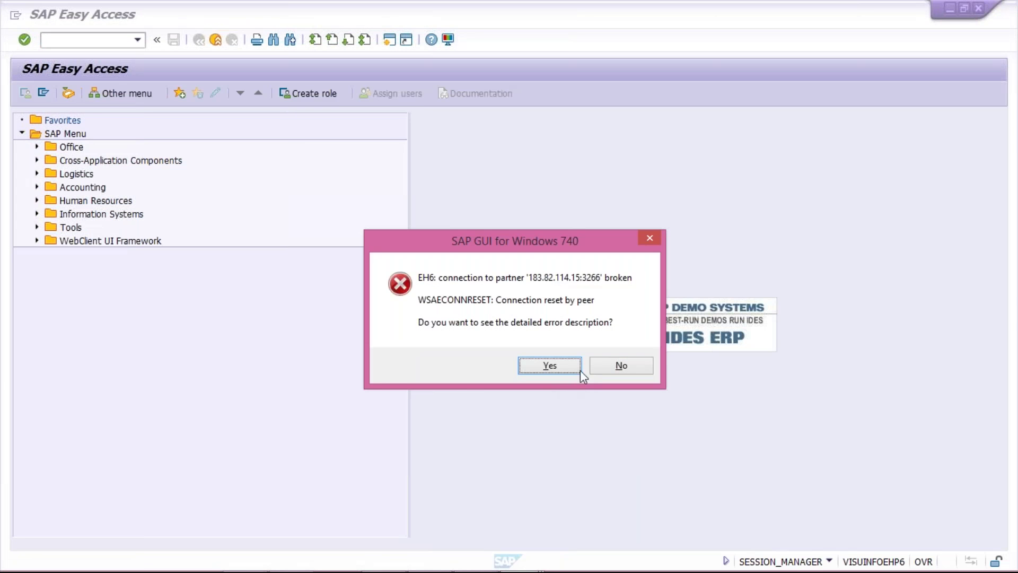
Dismiss the connection-reset error and start transaction FB50 for company code TM00.
{"action": "left_click", "coordinate": [602, 372]}
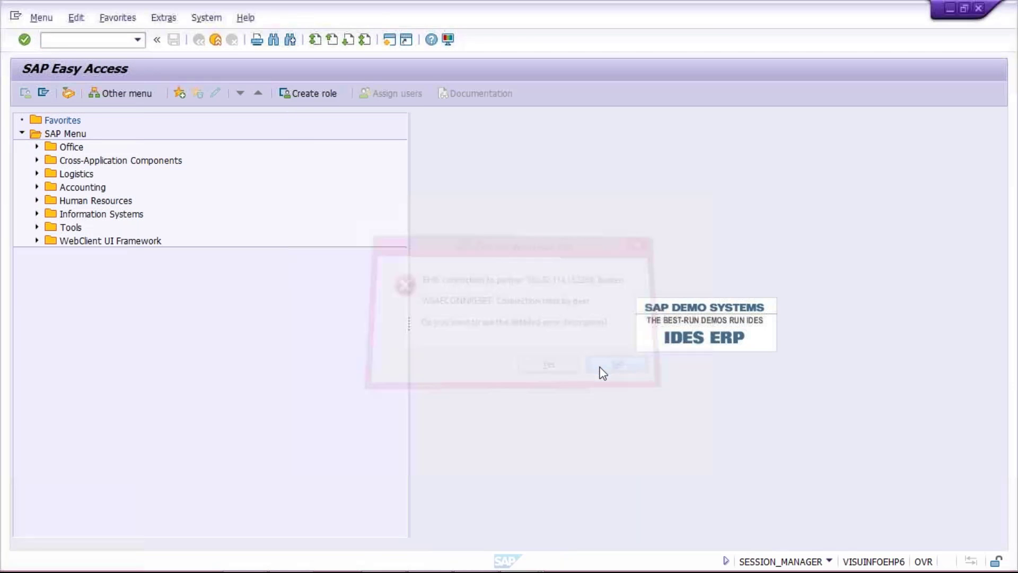
{"action": "left_click", "coordinate": [110, 41]}
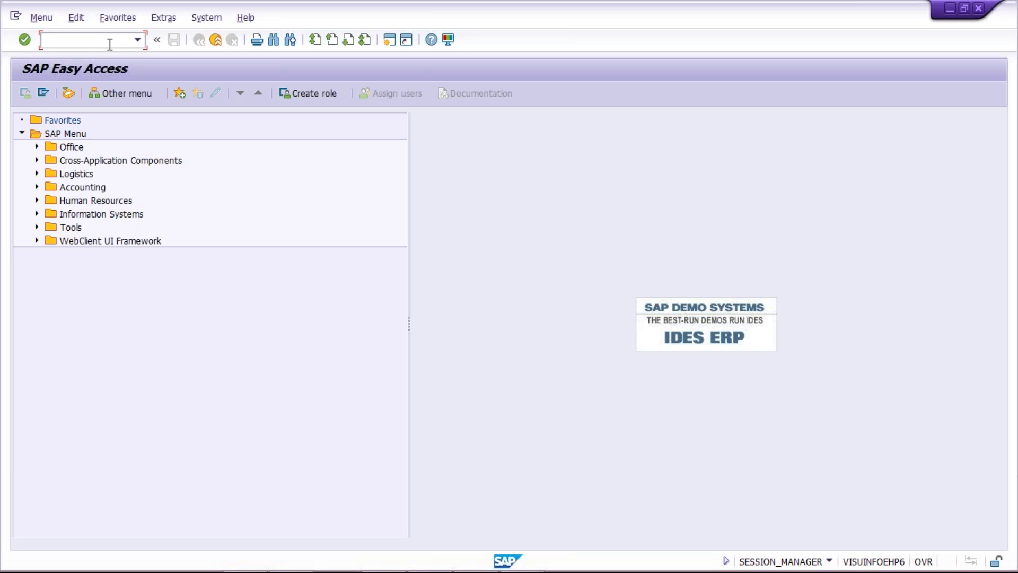
{"action": "type", "text": "FB50"}
{"action": "key", "text": "Return"}
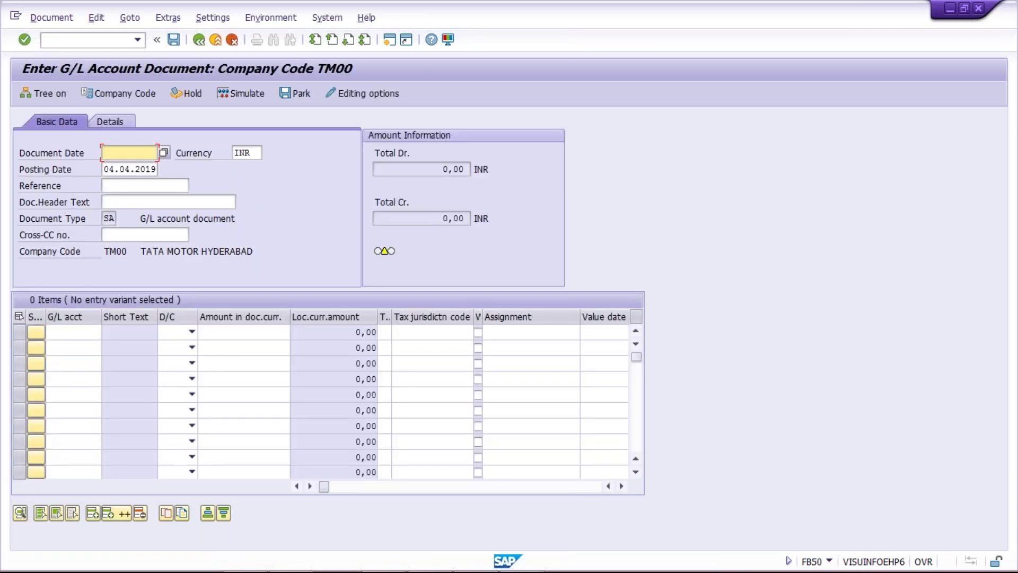
{"action": "left_click", "coordinate": [104, 153]}
Fill the document header with date 04.04.2019 and reference TEST.
{"action": "key", "text": "Down"}
{"action": "key", "text": "Return"}
{"action": "key", "text": "Tab"}
{"action": "key", "text": "Tab"}
{"action": "key", "text": "Tab"}
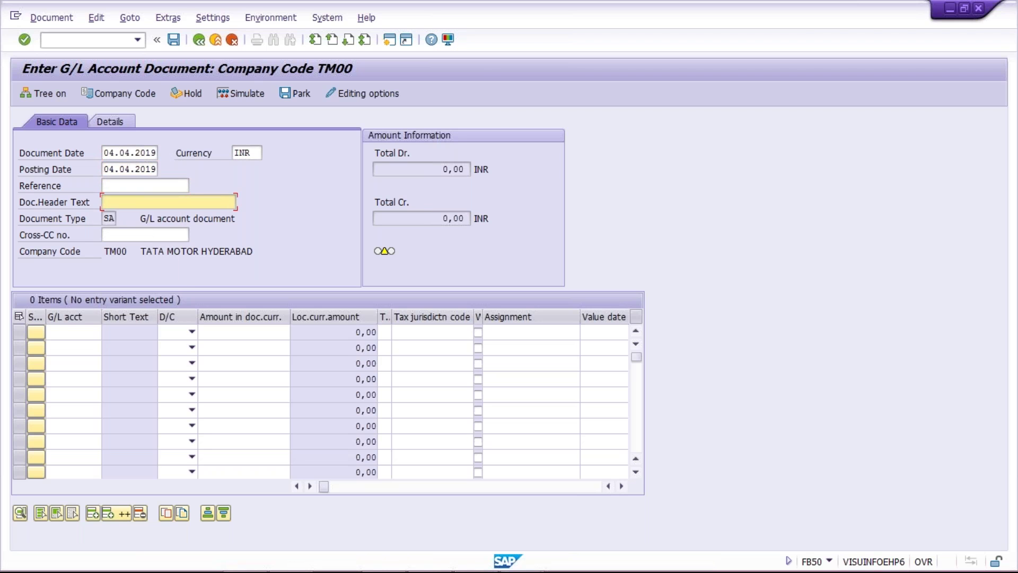
{"action": "left_click", "coordinate": [144, 185]}
{"action": "key", "text": "Down"}
{"action": "key", "text": "Return"}
{"action": "key", "text": "Return"}
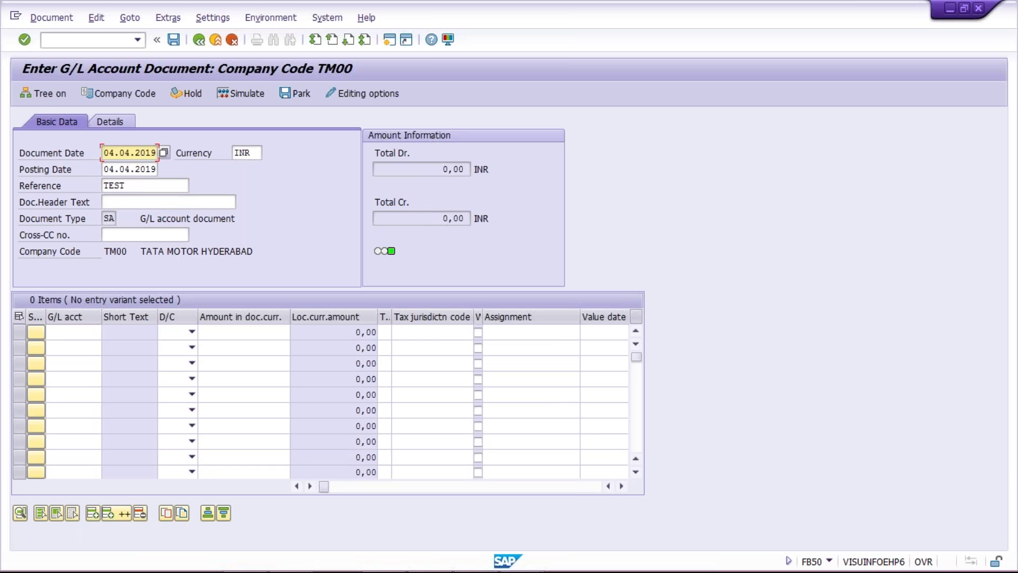
Enter line one: G/L account 4000 RENT ACT, Debit, amount 10000.
{"action": "left_click", "coordinate": [73, 332]}
{"action": "type", "text": "1"}
{"action": "key", "text": "BackSpace"}
{"action": "key", "text": "Down"}
{"action": "key", "text": "Down"}
{"action": "key", "text": "Return"}
{"action": "key", "text": "Tab"}
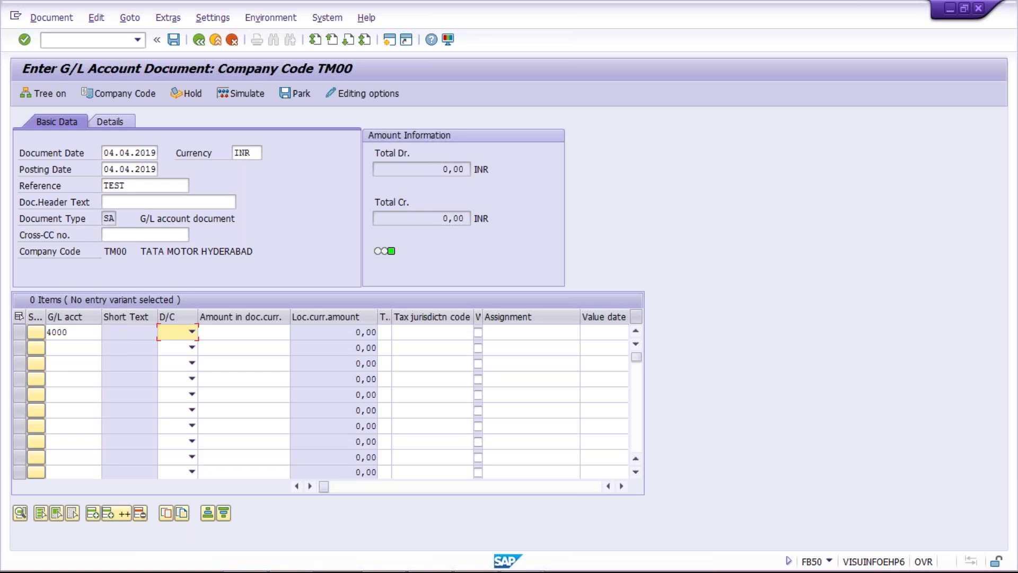
{"action": "key", "text": "Down"}
{"action": "key", "text": "Tab"}
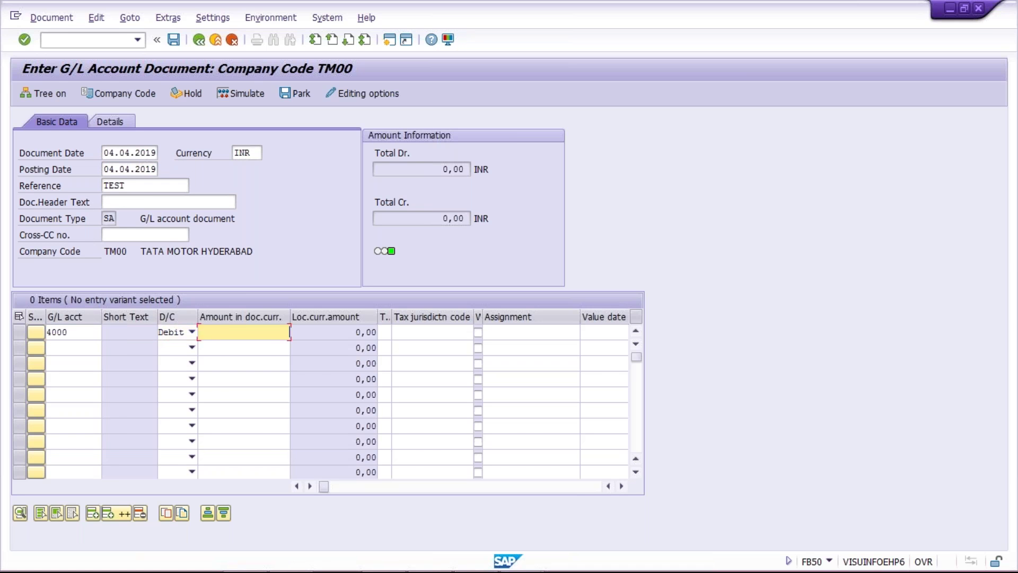
{"action": "type", "text": "10000"}
{"action": "key", "text": "Tab"}
{"action": "key", "text": "Tab"}
{"action": "key", "text": "Tab"}
{"action": "key", "text": "Tab"}
{"action": "key", "text": "Tab"}
{"action": "key", "text": "Tab"}
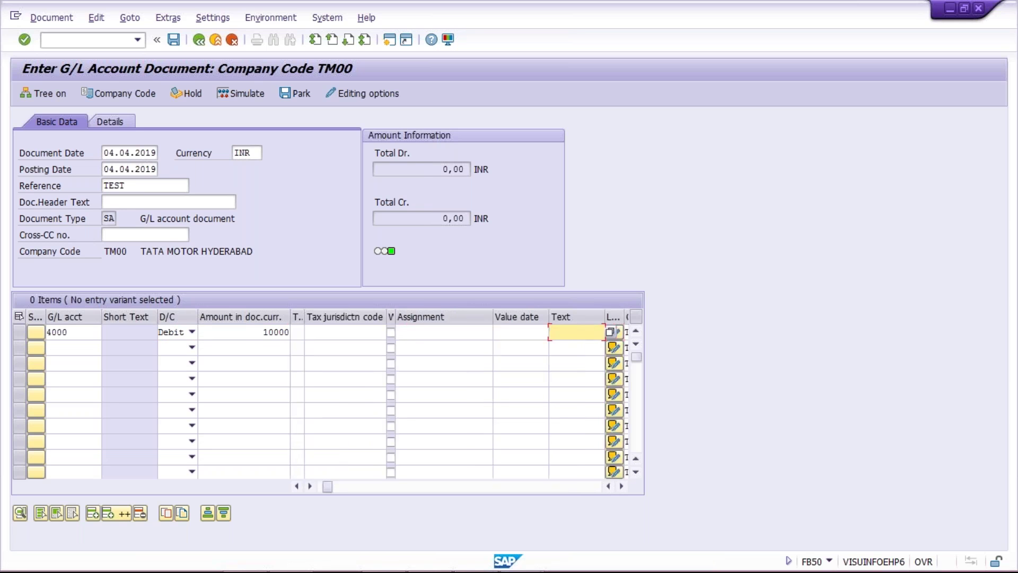
{"action": "key", "text": "shift+Tab"}
{"action": "key", "text": "shift+Tab"}
{"action": "key", "text": "shift+Tab"}
{"action": "key", "text": "shift+Tab"}
{"action": "key", "text": "shift+Tab"}
{"action": "key", "text": "shift+Tab"}
{"action": "key", "text": "shift+Tab"}
{"action": "key", "text": "shift+Tab"}
{"action": "key", "text": "shift+Tab"}
{"action": "key", "text": "shift+Tab"}
{"action": "key", "text": "shift+Tab"}
{"action": "key", "text": "shift+Tab"}
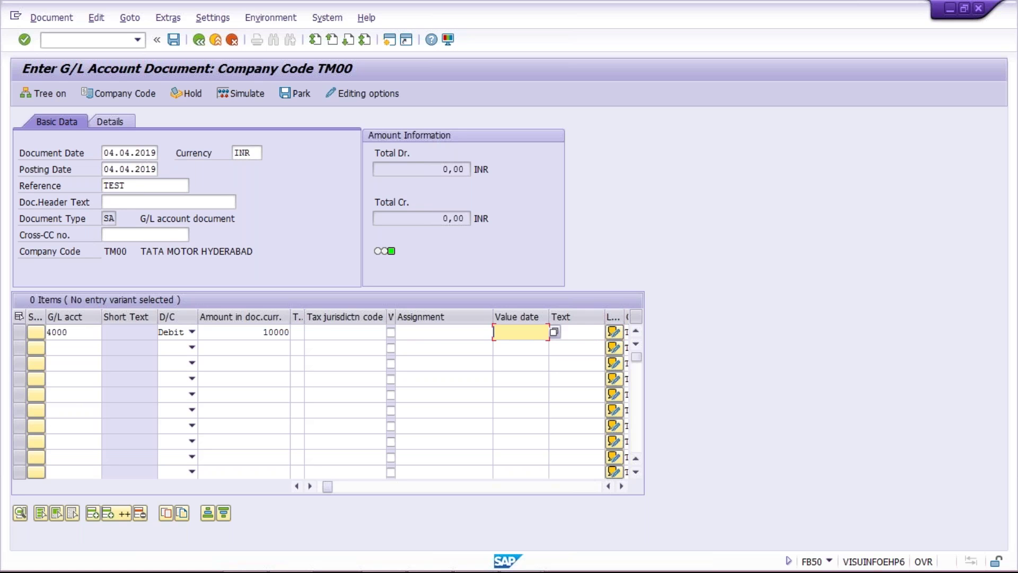
{"action": "key", "text": "shift+Tab"}
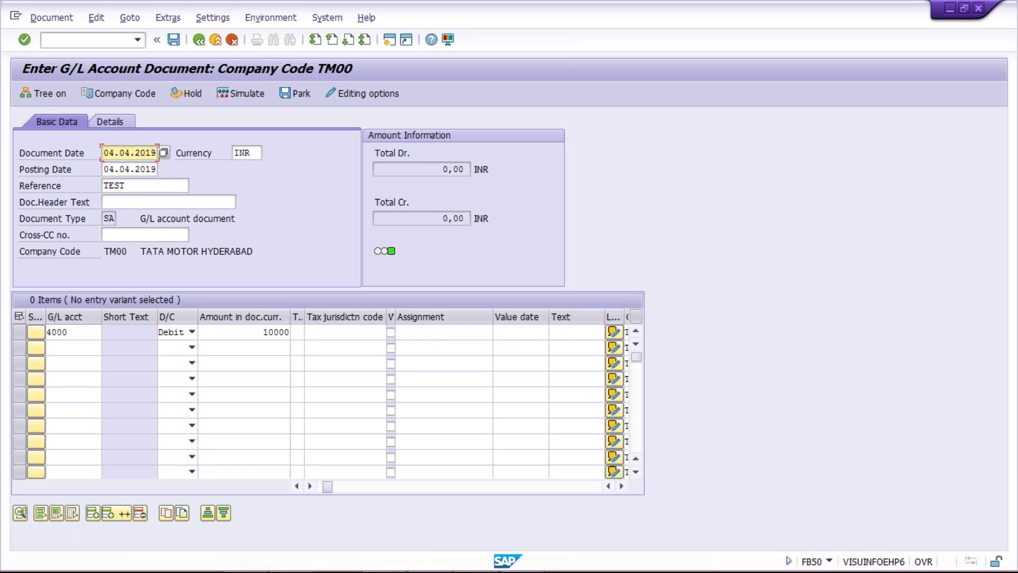
Enter line two: G/L account 1000 HDFC BANK, Credit, amount 10000, and validate the balance.
{"action": "left_click", "coordinate": [79, 348]}
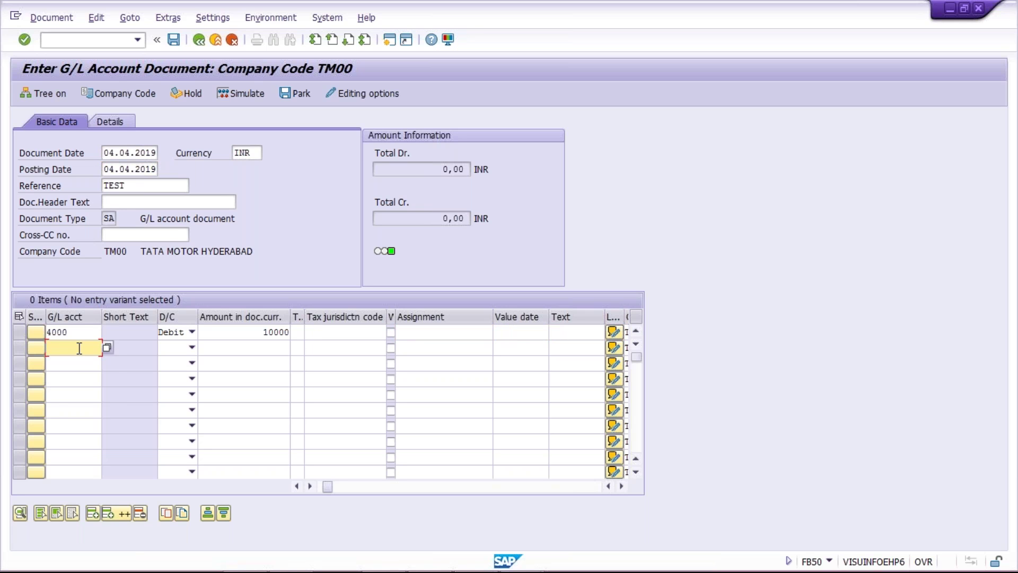
{"action": "type", "text": "1000"}
{"action": "key", "text": "Tab"}
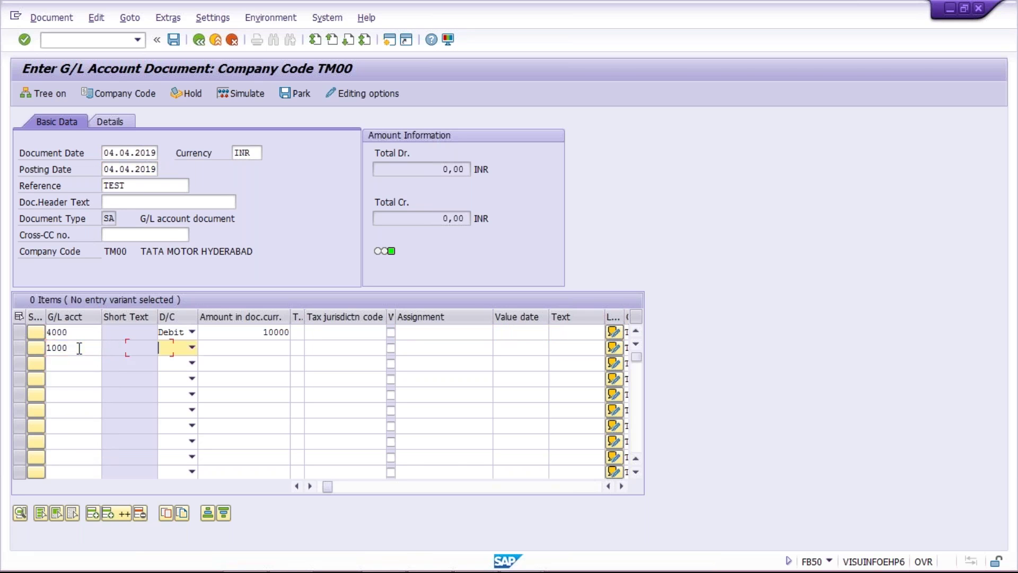
{"action": "key", "text": "Down"}
{"action": "key", "text": "Tab"}
{"action": "type", "text": "1"}
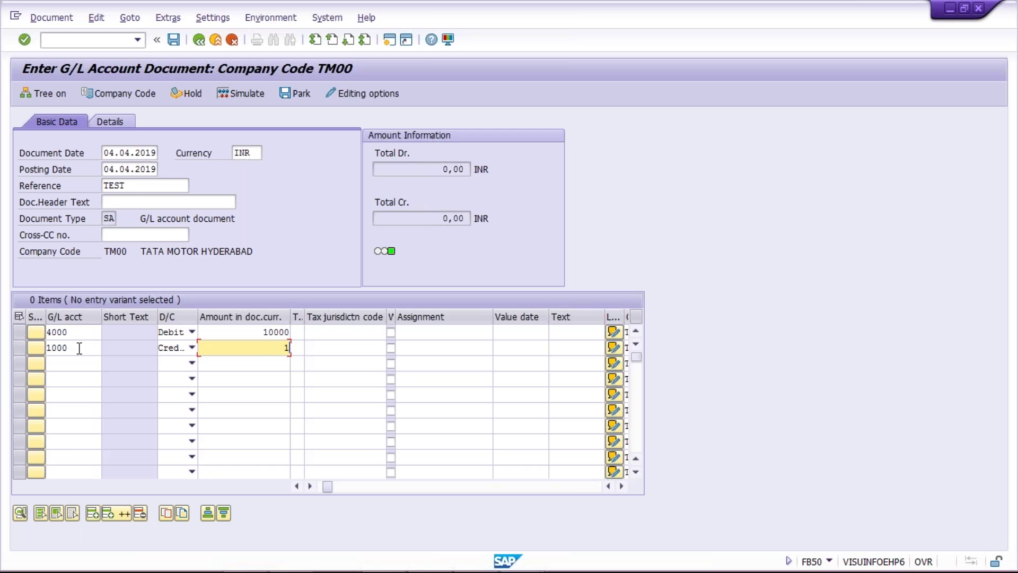
{"action": "type", "text": "0000"}
{"action": "key", "text": "Return"}
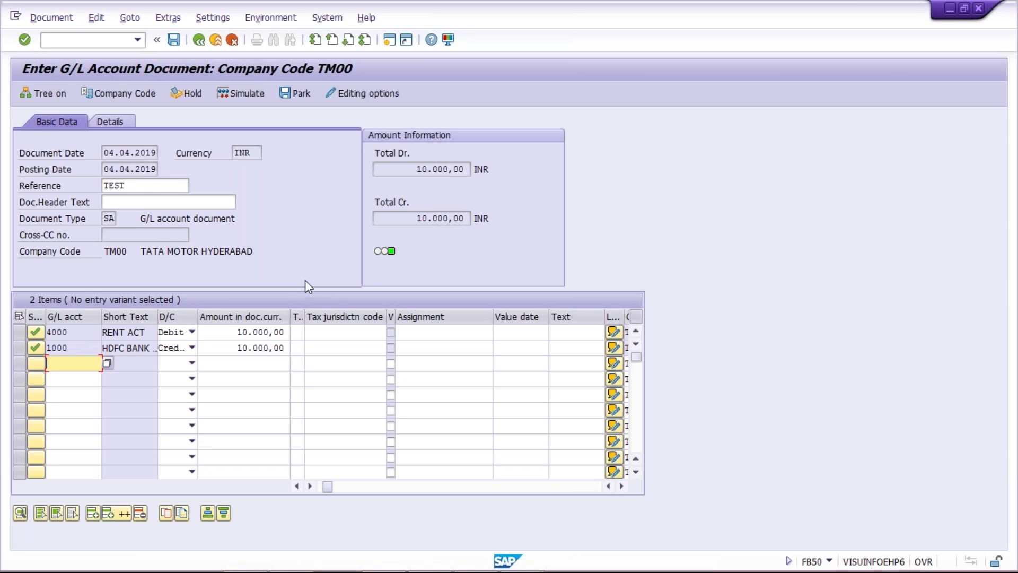
In the Excel notes, enter A under PARK in K8 and B under POST in L8.
{"action": "key", "text": "alt+Tab"}
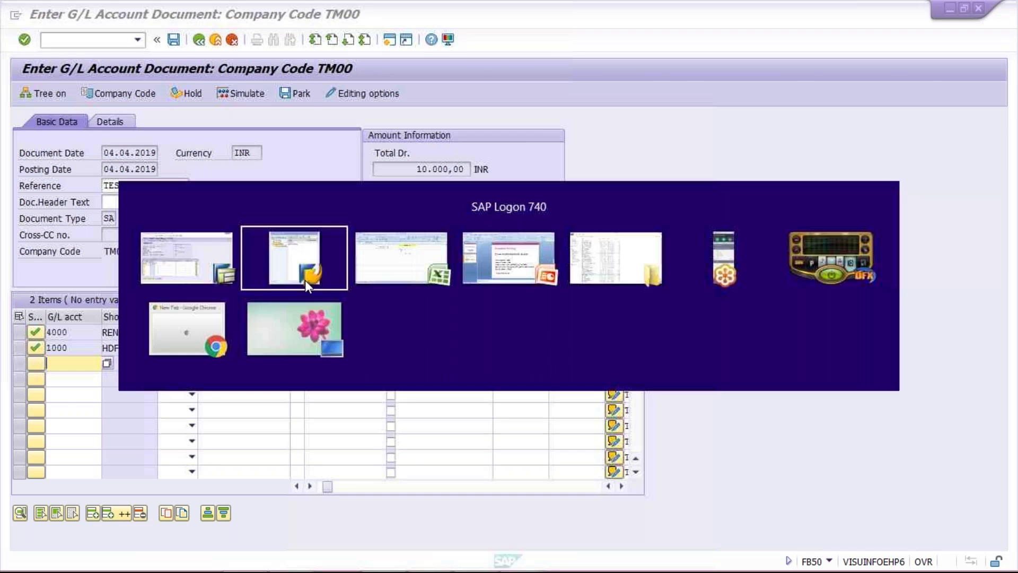
{"action": "type", "text": "A"}
{"action": "key", "text": "Tab"}
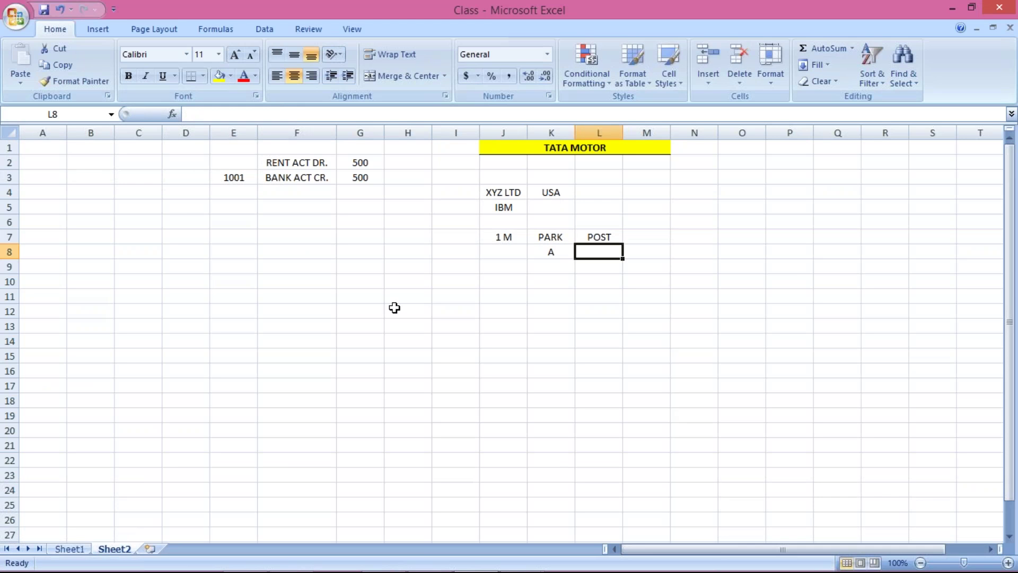
{"action": "type", "text": "B"}
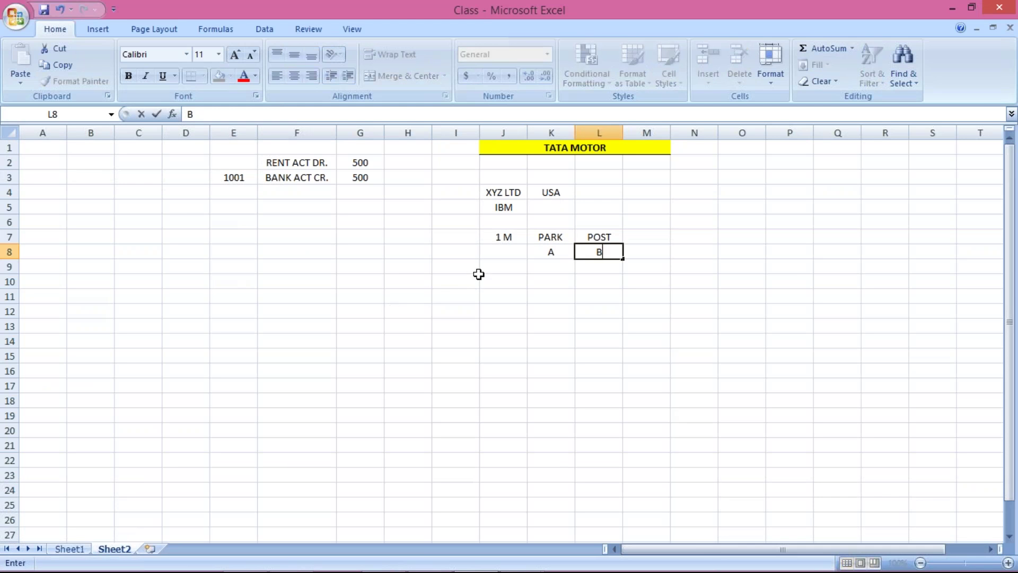
{"action": "left_click", "coordinate": [493, 250]}
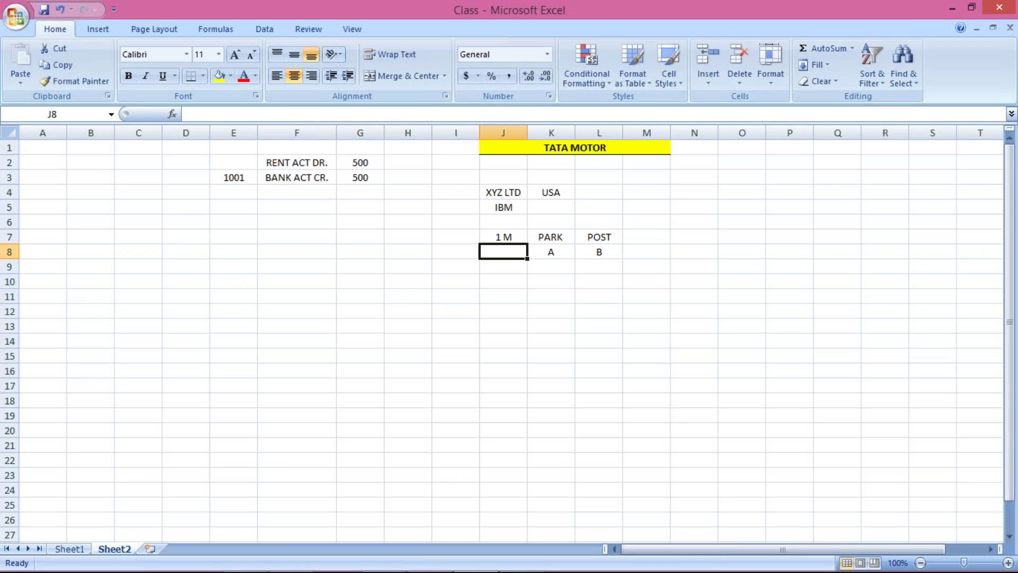
{"action": "left_click", "coordinate": [494, 236]}
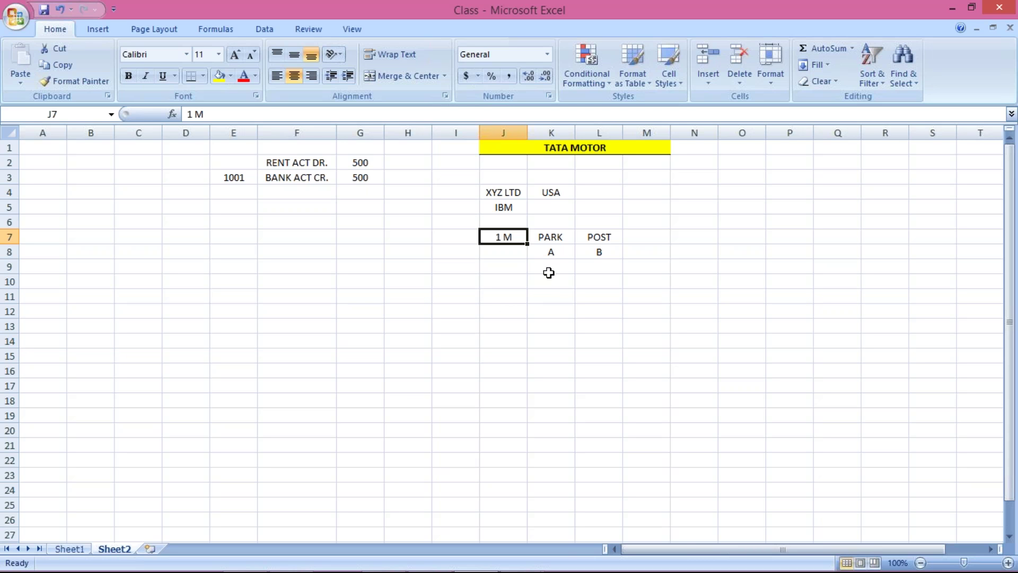
{"action": "left_click", "coordinate": [556, 267]}
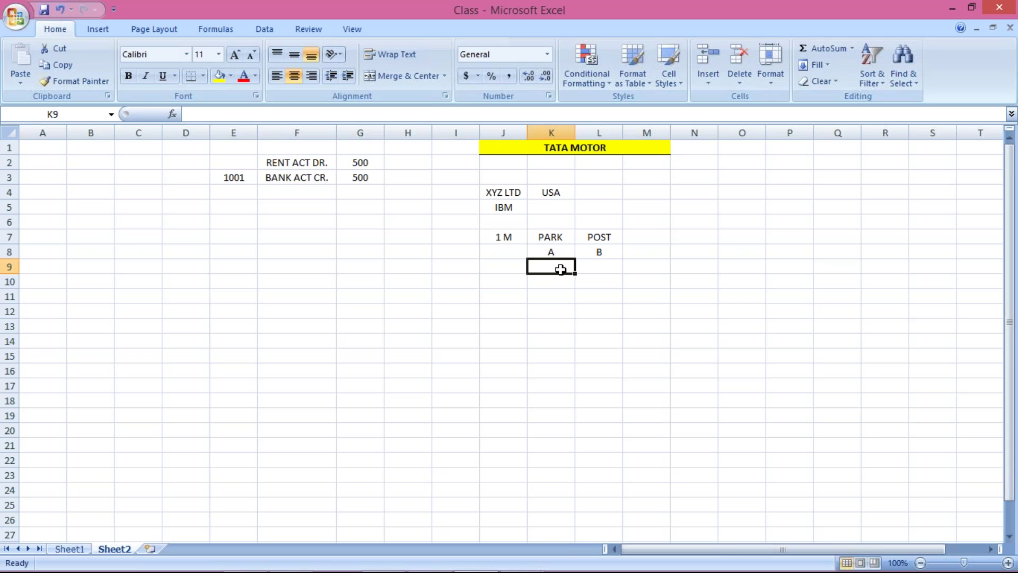
{"action": "left_click", "coordinate": [551, 253]}
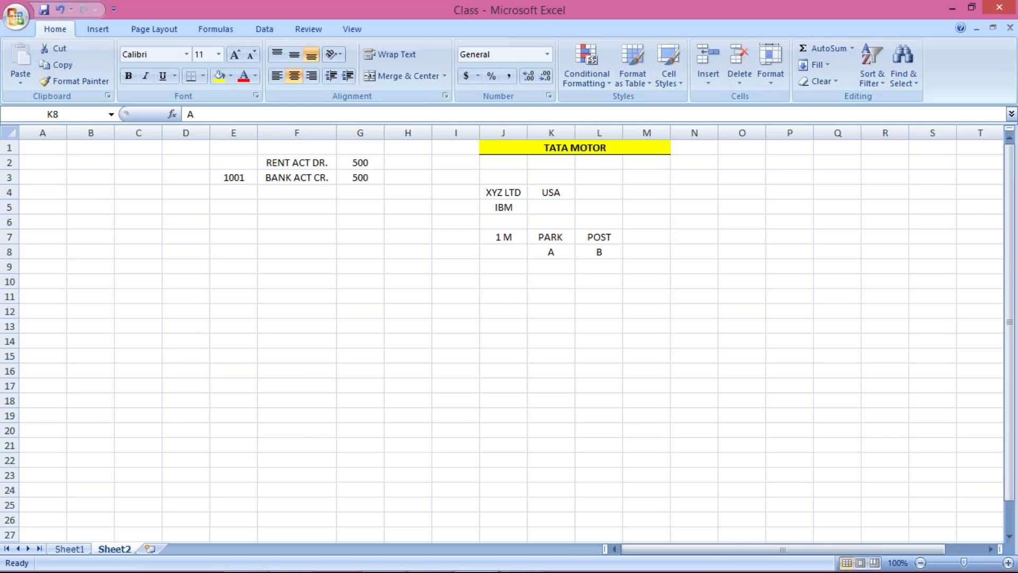
{"action": "key", "text": "alt+Tab"}
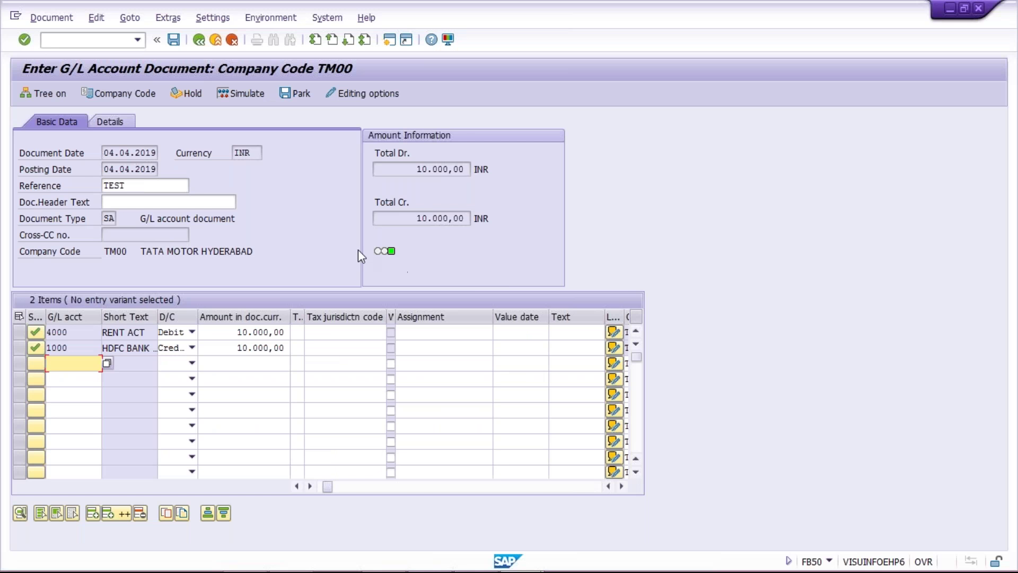
Park the balanced rent and bank document, creating document 1006 in TM00.
{"action": "left_click", "coordinate": [300, 95]}
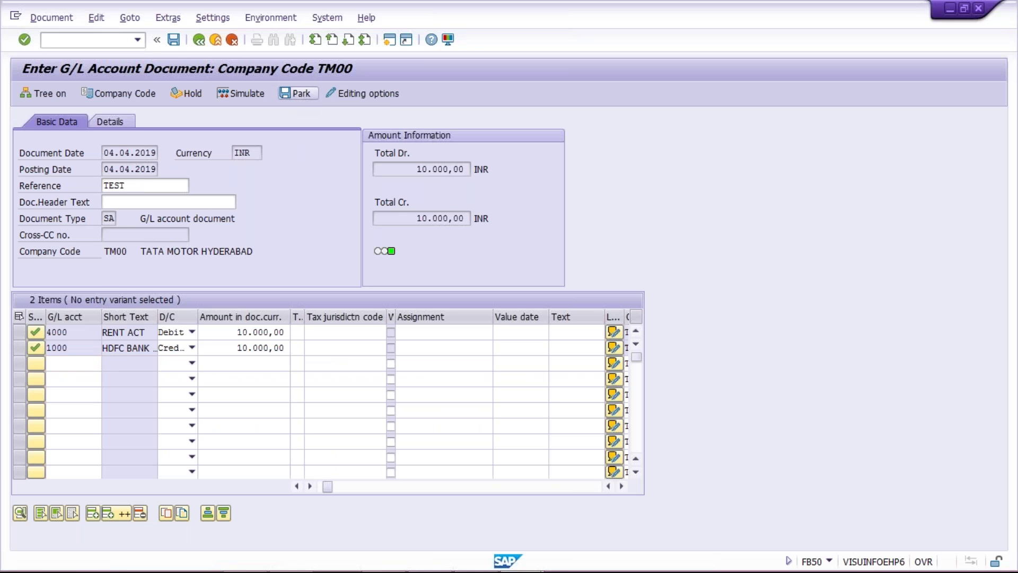
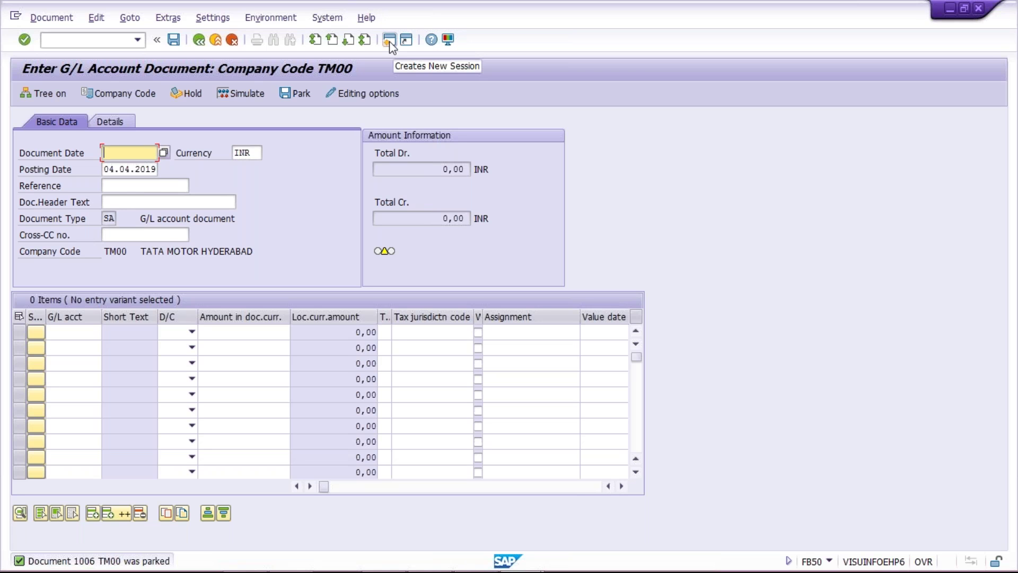
Open a second SAP session running FBL3N for G/L account 4000 in company code TM00.
{"action": "left_click", "coordinate": [389, 42]}
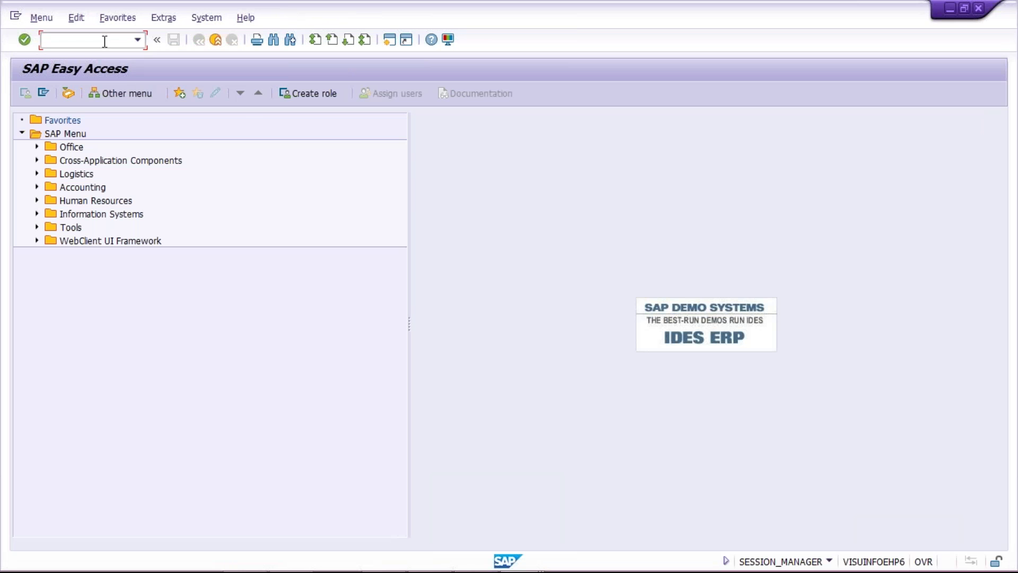
{"action": "left_click", "coordinate": [104, 42]}
{"action": "type", "text": "FBL3N"}
{"action": "key", "text": "Return"}
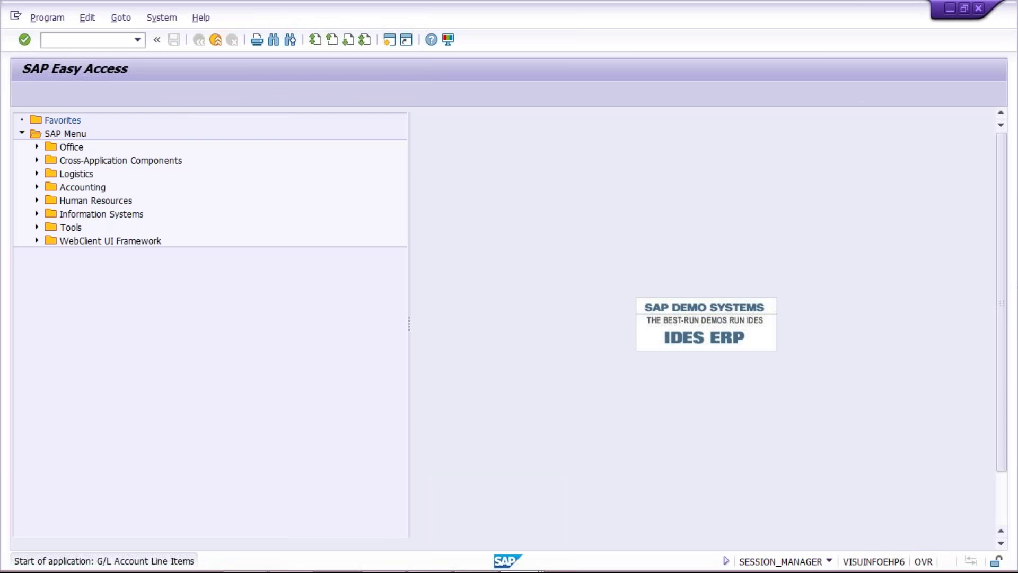
{"action": "key", "text": "Down"}
{"action": "key", "text": "Return"}
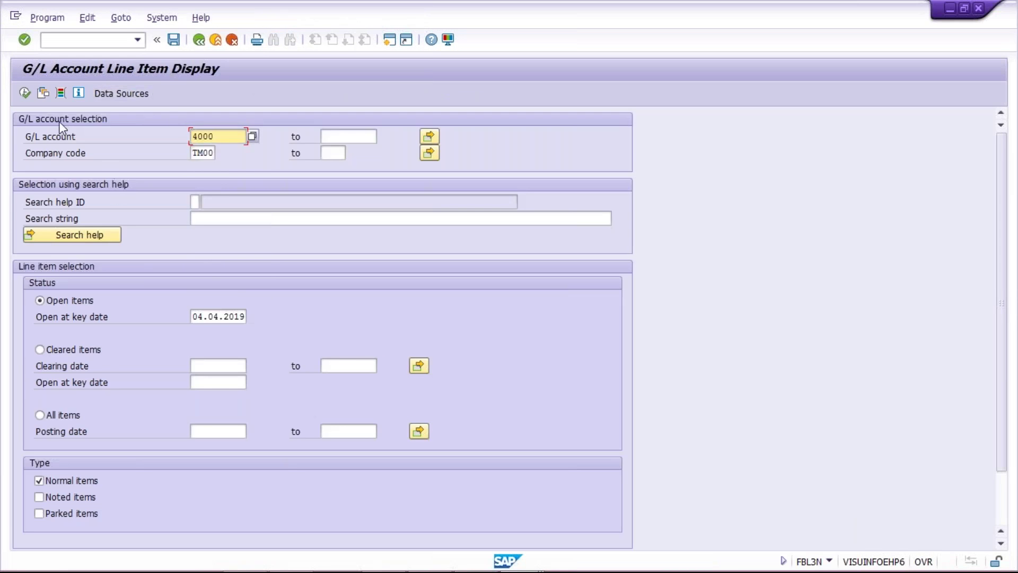
List the six open line items for rent account 4000, totalling 6.506,00 INR.
{"action": "left_click", "coordinate": [26, 94]}
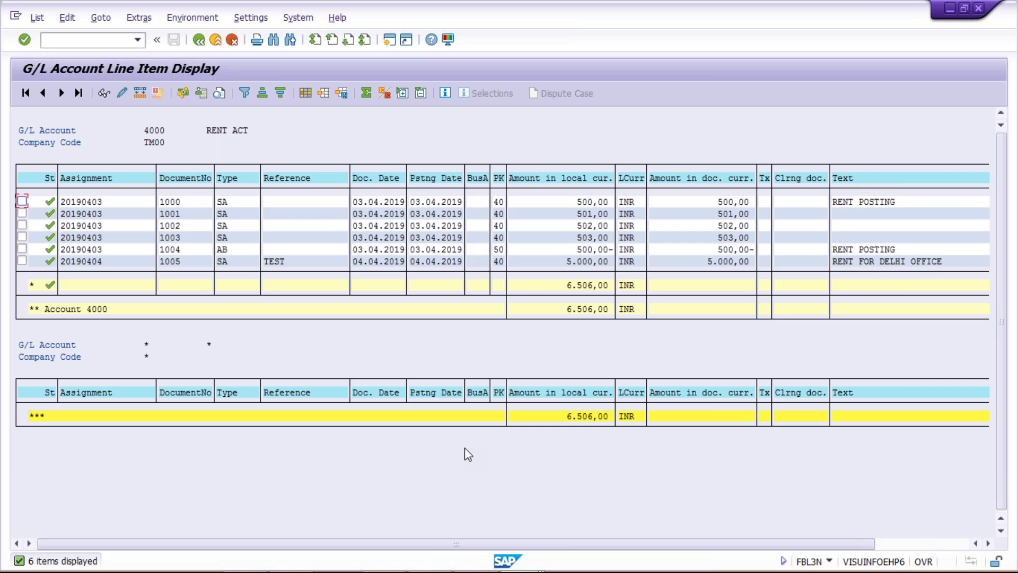
{"action": "key", "text": "alt+Tab"}
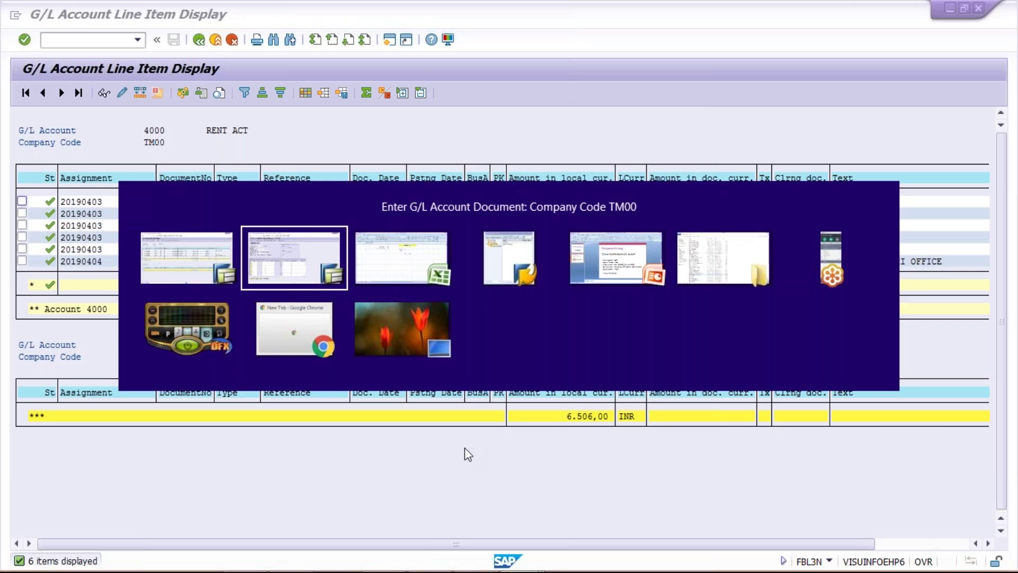
{"action": "key", "text": "alt+Tab"}
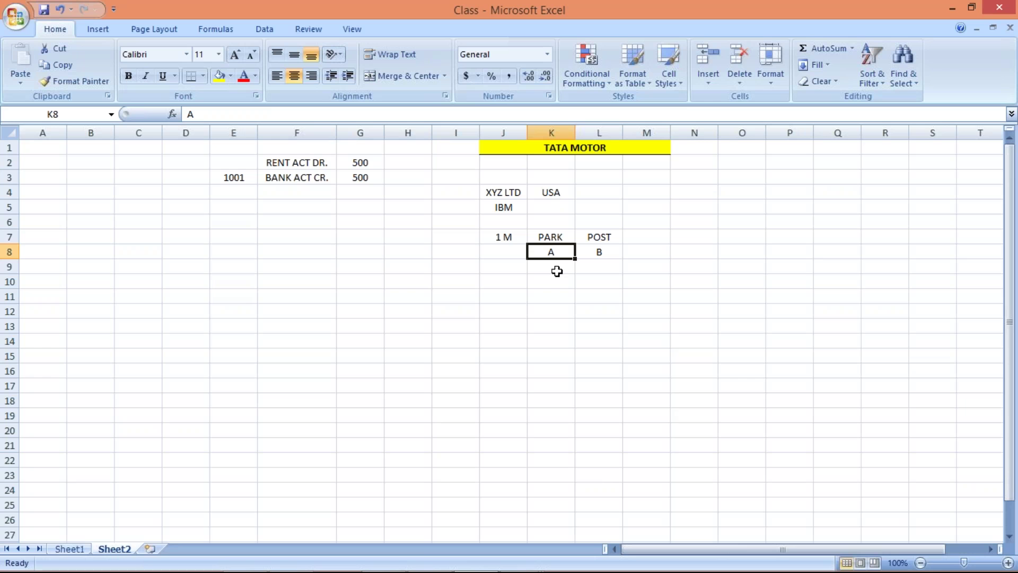
{"action": "left_click", "coordinate": [552, 238]}
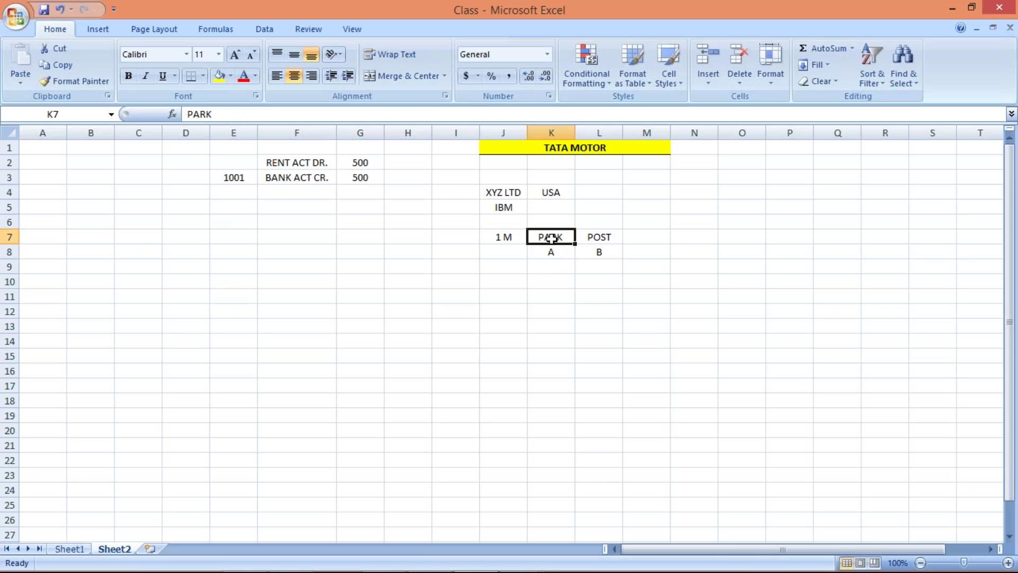
{"action": "left_click", "coordinate": [554, 252]}
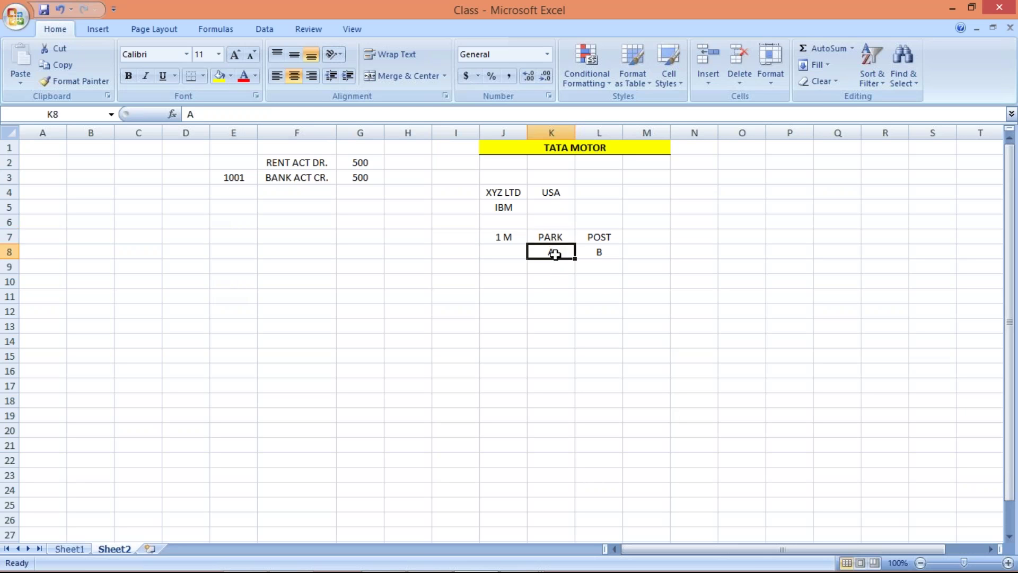
{"action": "left_click", "coordinate": [592, 249]}
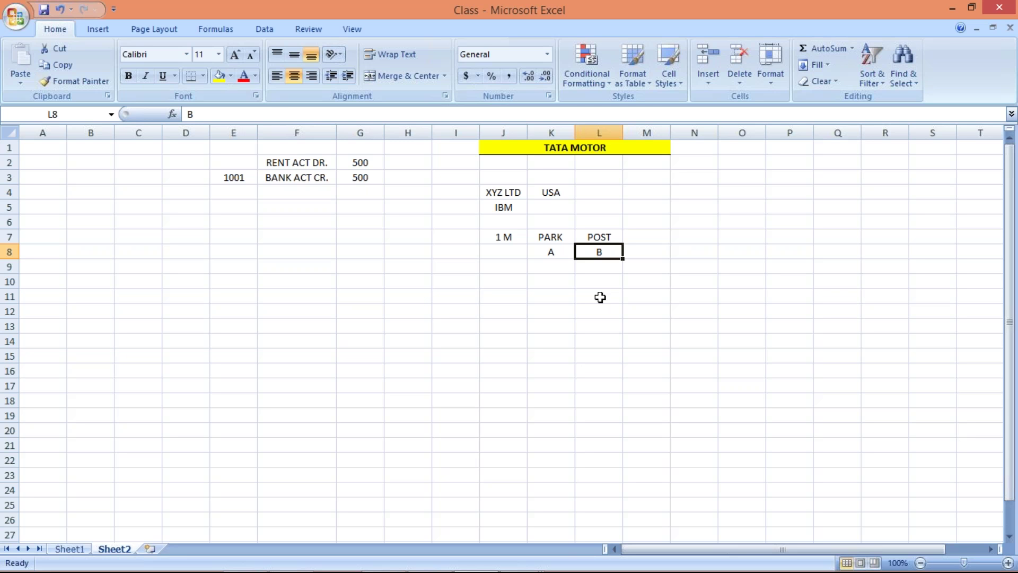
{"action": "left_click", "coordinate": [554, 255]}
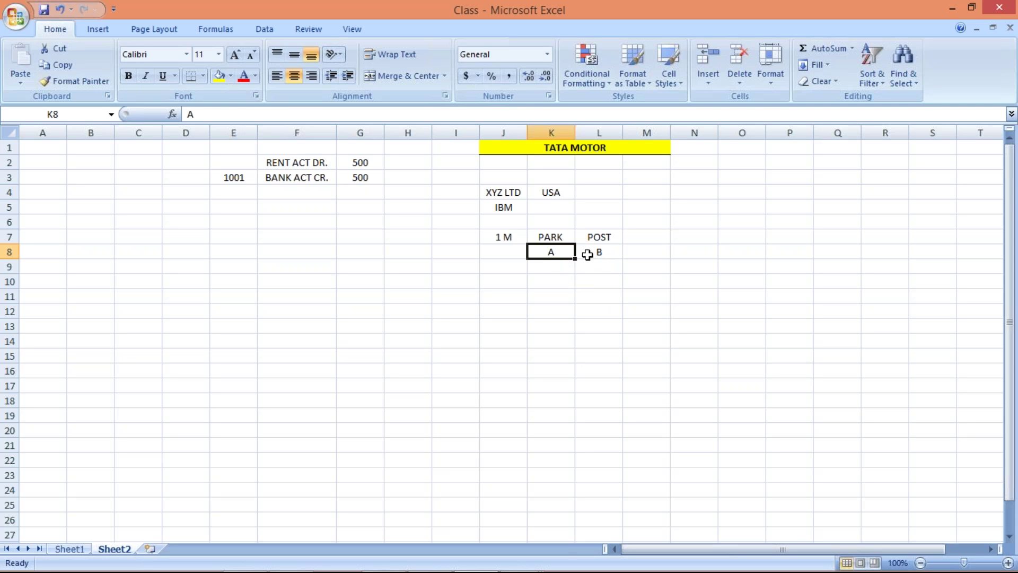
{"action": "left_click", "coordinate": [588, 253]}
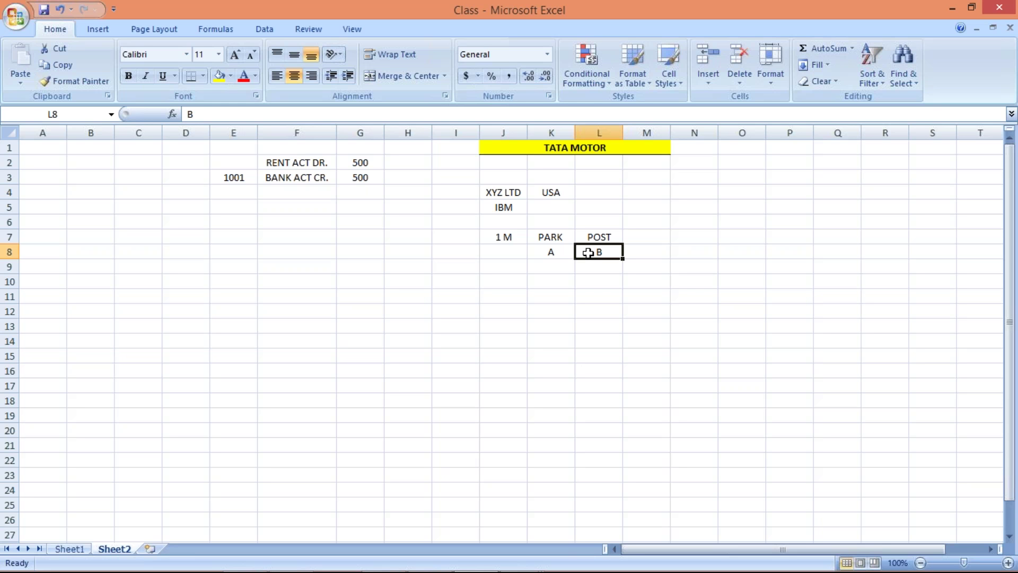
{"action": "key", "text": "Left"}
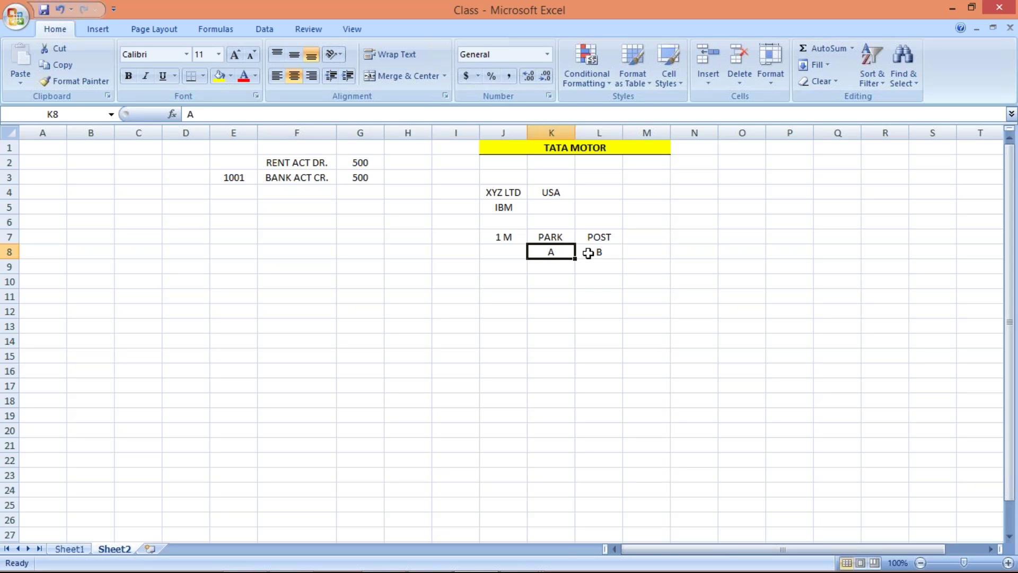
{"action": "key", "text": "alt+Tab"}
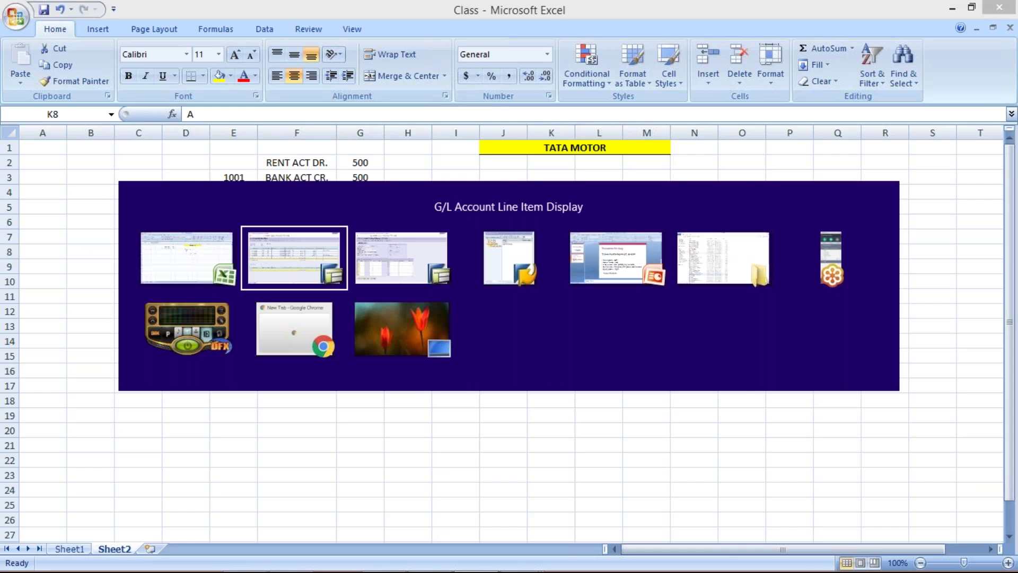
{"action": "key", "text": "alt+Tab"}
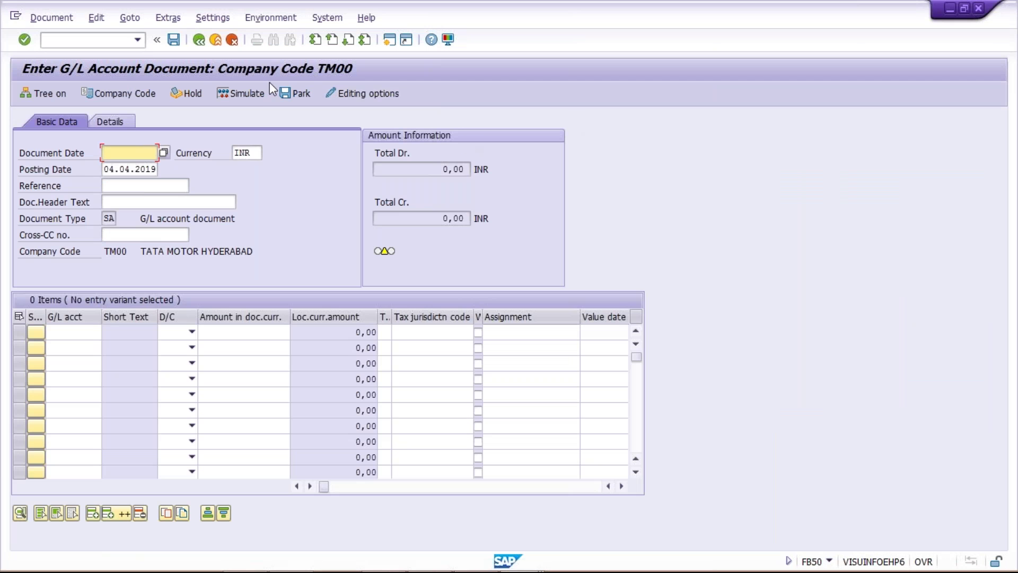
{"action": "left_click", "coordinate": [98, 42]}
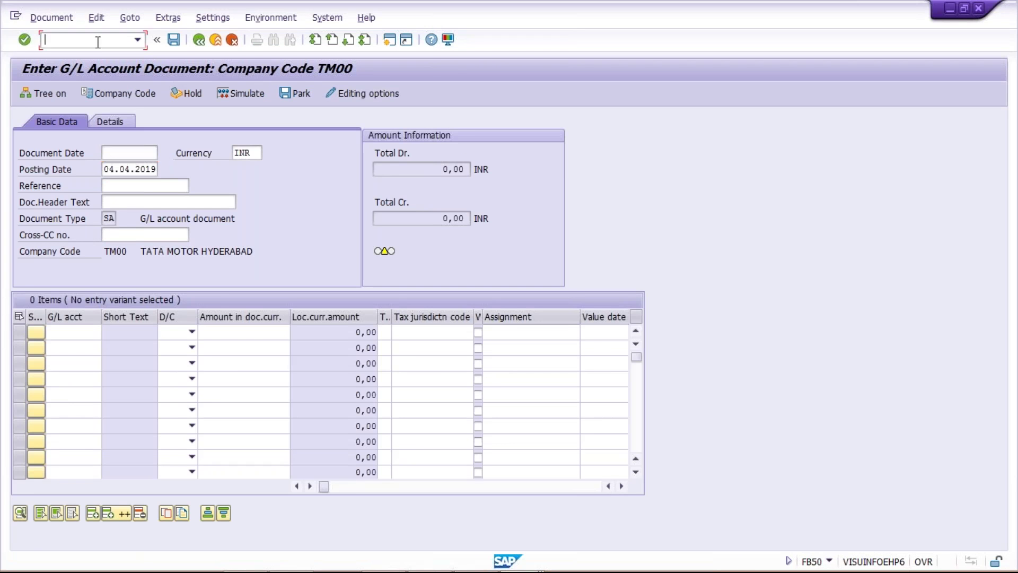
{"action": "type", "text": "/NFV50"}
{"action": "key", "text": "Return"}
{"action": "mouse_move", "coordinate": [464, 565]}
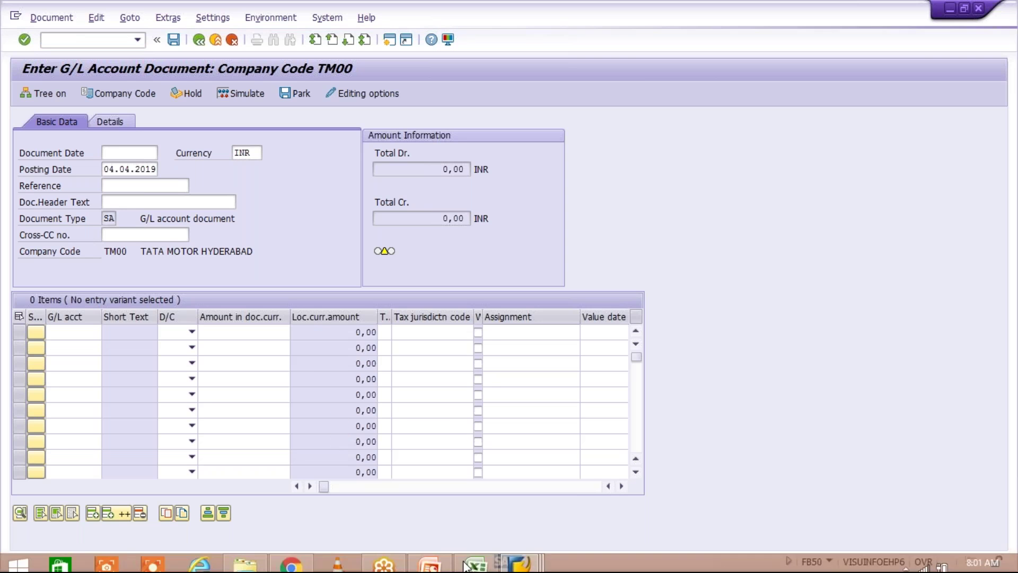
Rerun the account 4000 line item report, then bring the Park G/L Account Document window forward.
{"action": "mouse_move", "coordinate": [517, 558]}
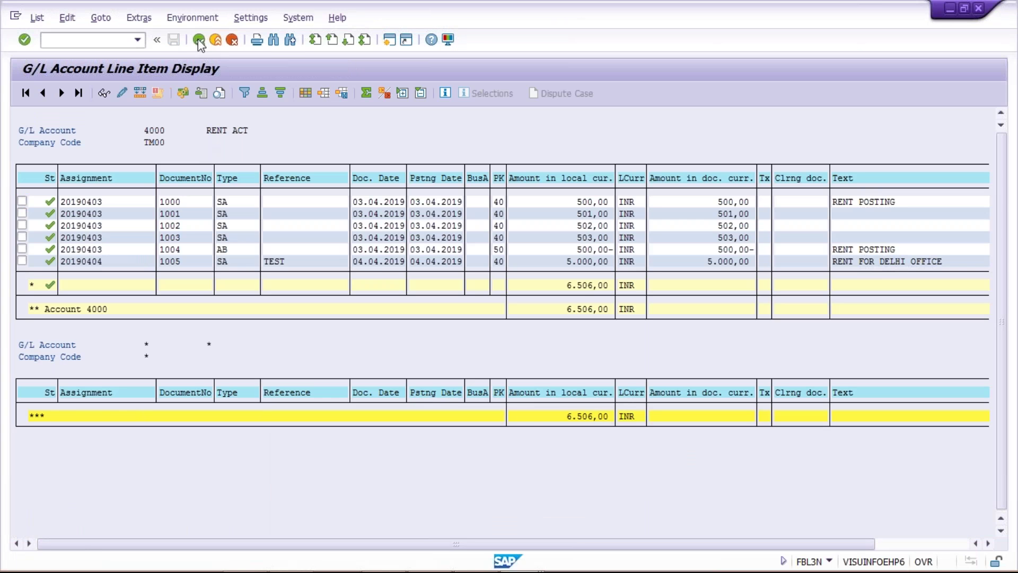
{"action": "left_click", "coordinate": [198, 39]}
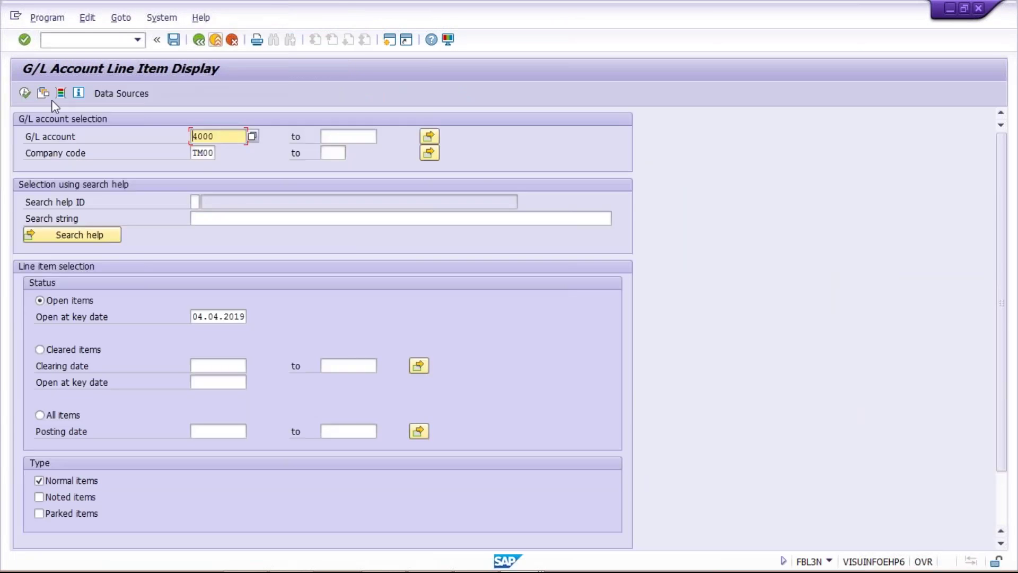
{"action": "left_click", "coordinate": [25, 93]}
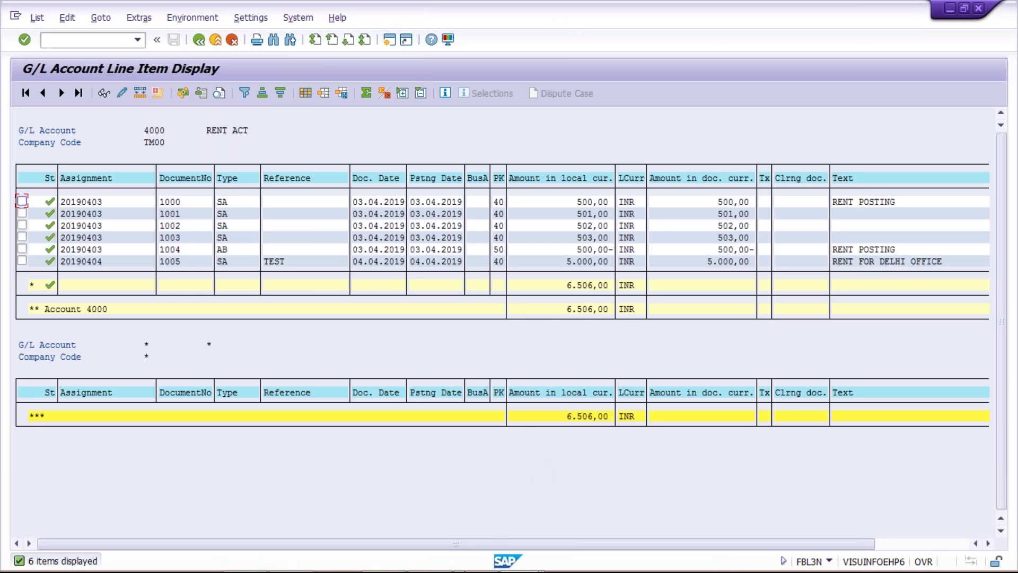
{"action": "left_click", "coordinate": [510, 566]}
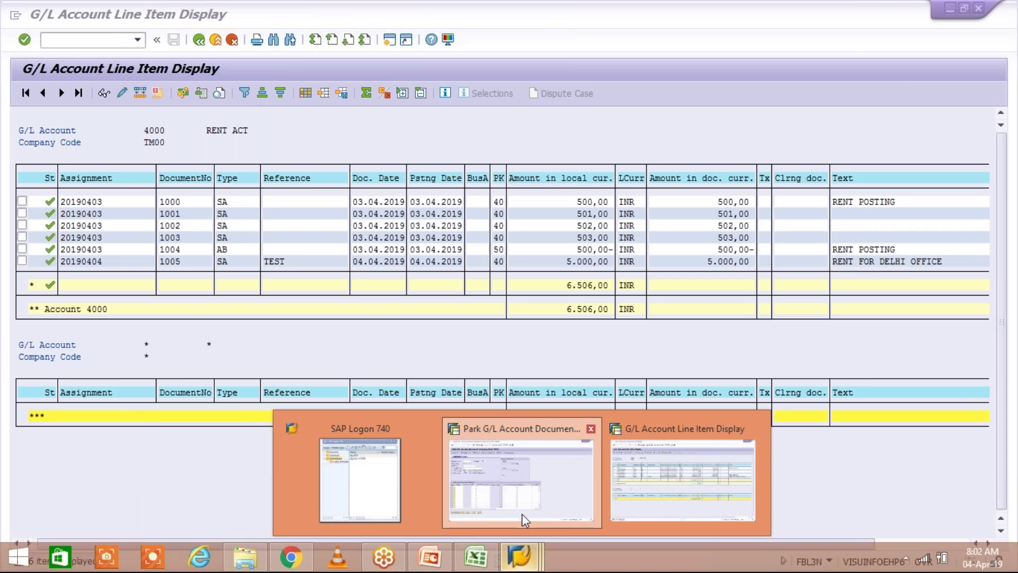
{"action": "left_click", "coordinate": [522, 513]}
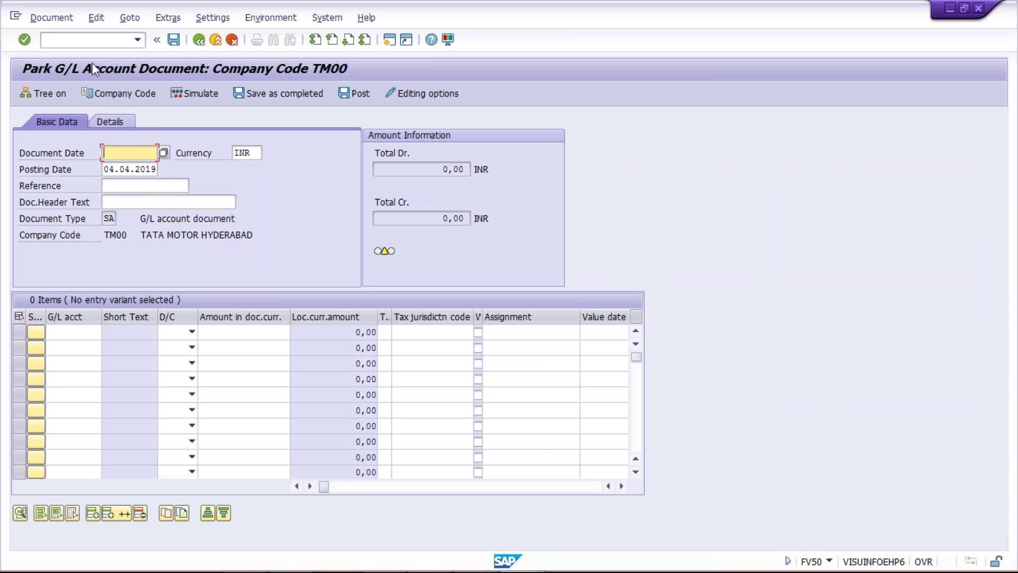
Prepare selection of parked document 1006, then return to the account 4000 line item list.
{"action": "left_click", "coordinate": [58, 20]}
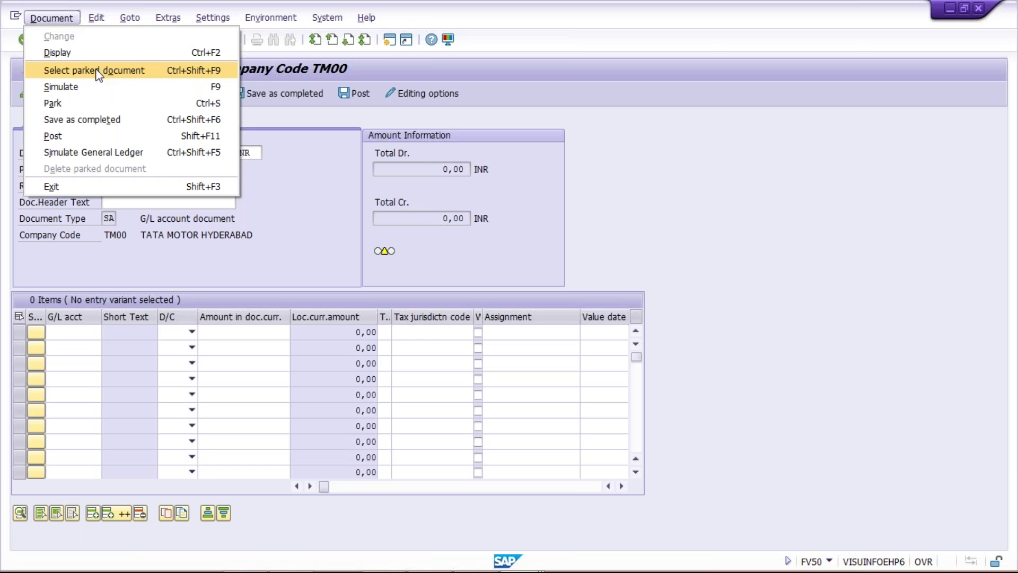
{"action": "left_click", "coordinate": [155, 71]}
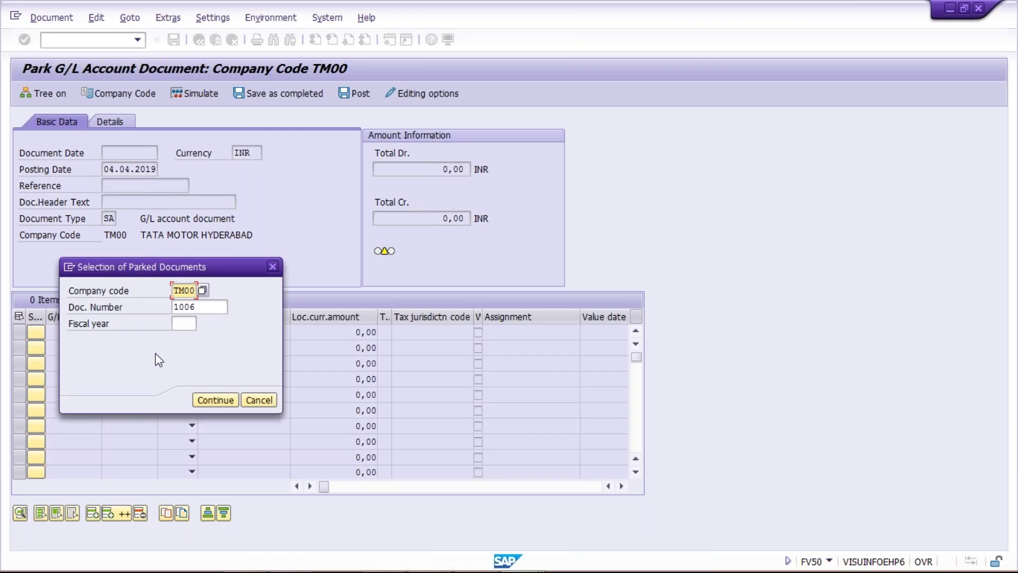
{"action": "left_click", "coordinate": [201, 310]}
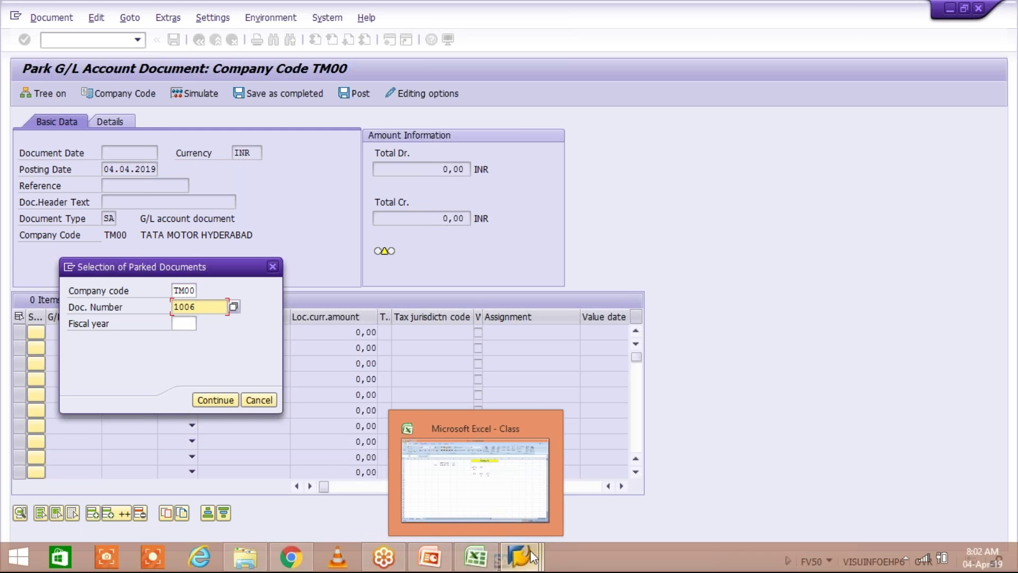
{"action": "mouse_move", "coordinate": [530, 550]}
{"action": "left_click", "coordinate": [642, 471]}
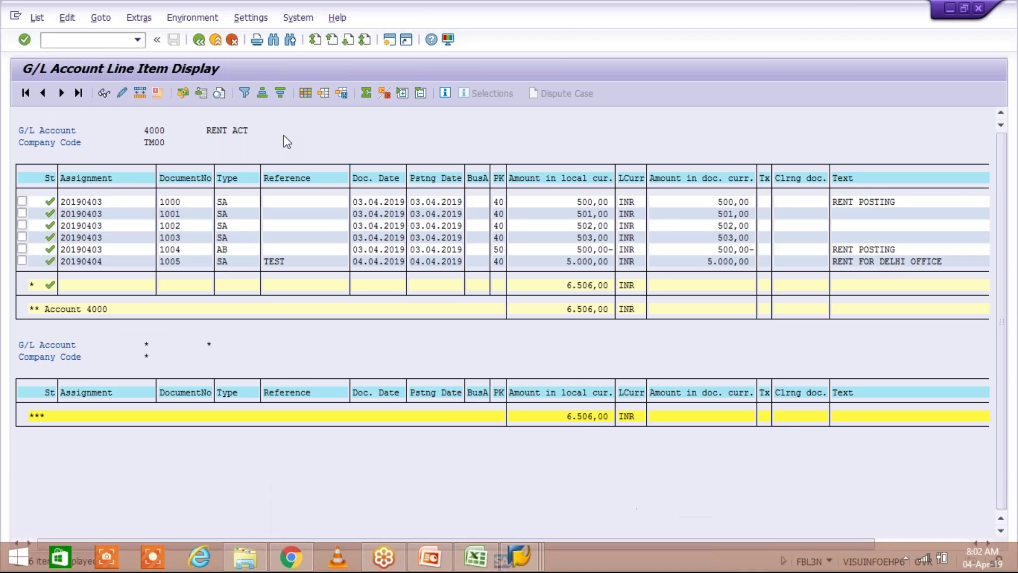
Rerun the account 4000 report including parked items, adding document 1006 for 10.000,00 INR.
{"action": "left_click", "coordinate": [200, 41]}
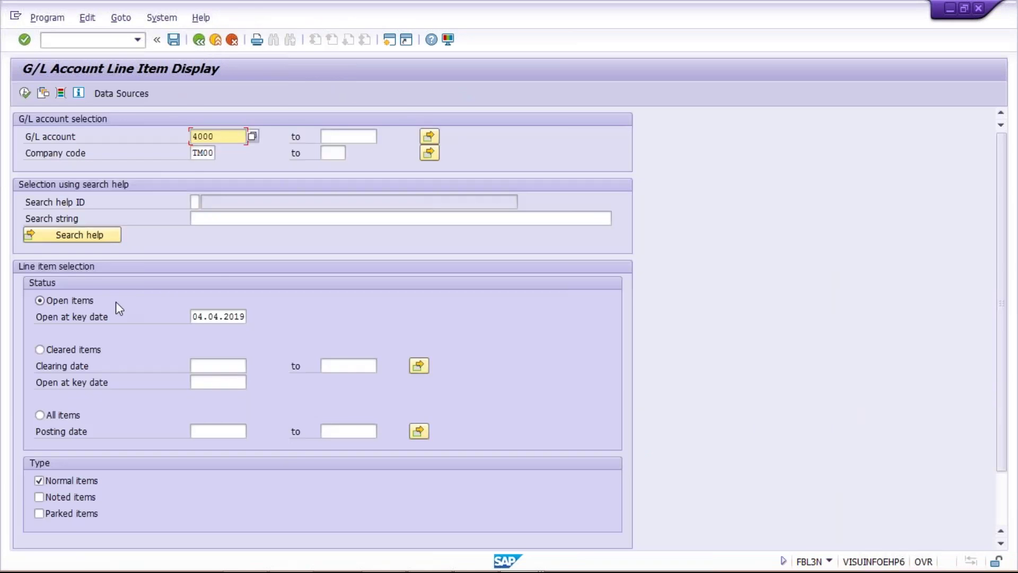
{"action": "left_click", "coordinate": [59, 514]}
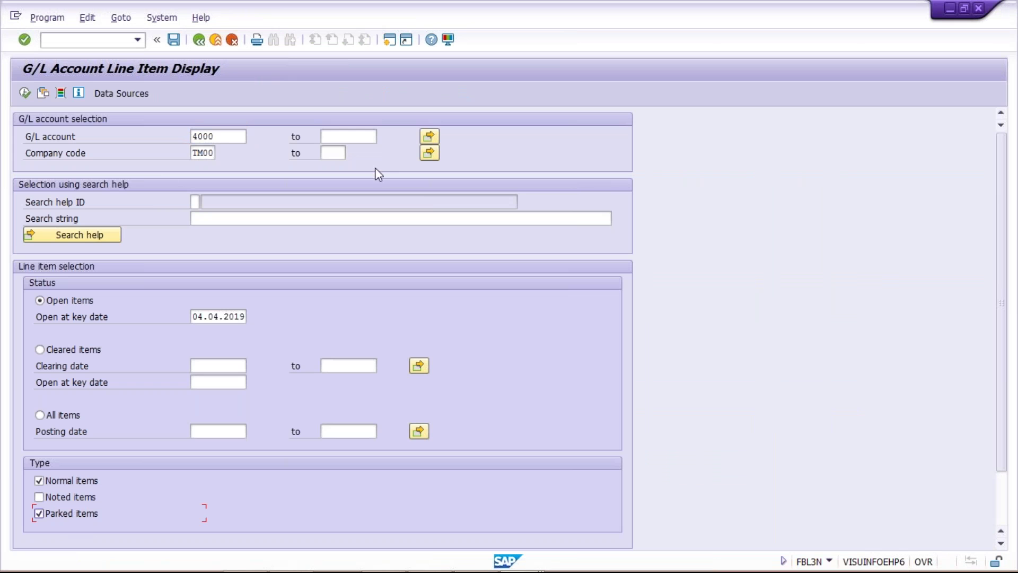
{"action": "left_click", "coordinate": [24, 94]}
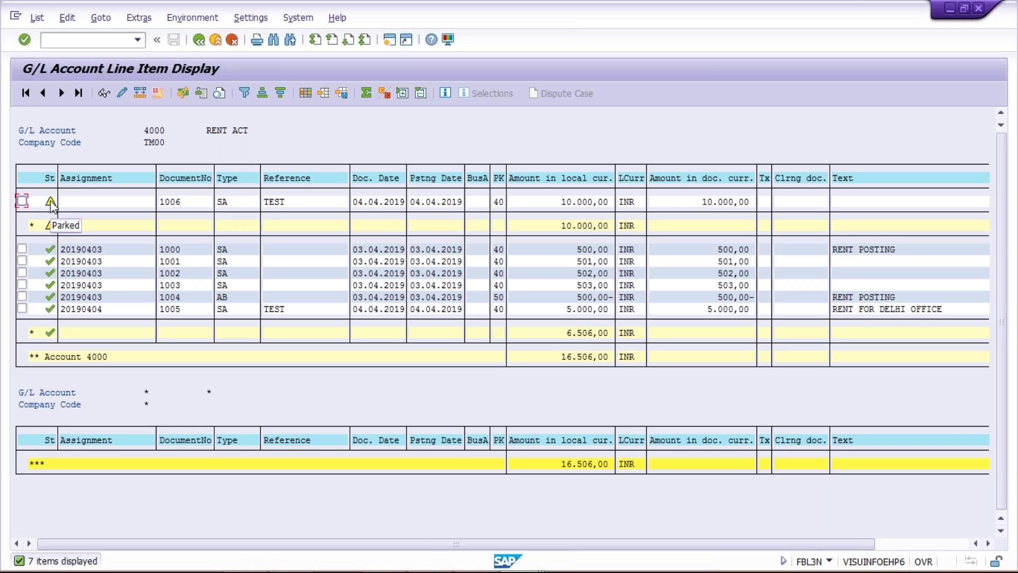
Open parked document 1006 for fiscal year 2019 for editing.
{"action": "key", "text": "alt+Tab"}
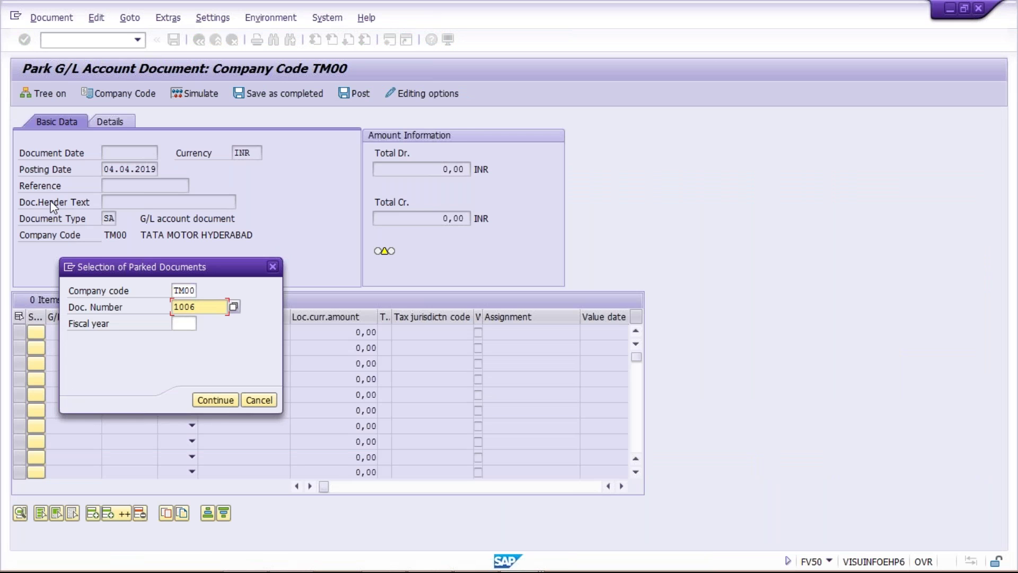
{"action": "key", "text": "Tab"}
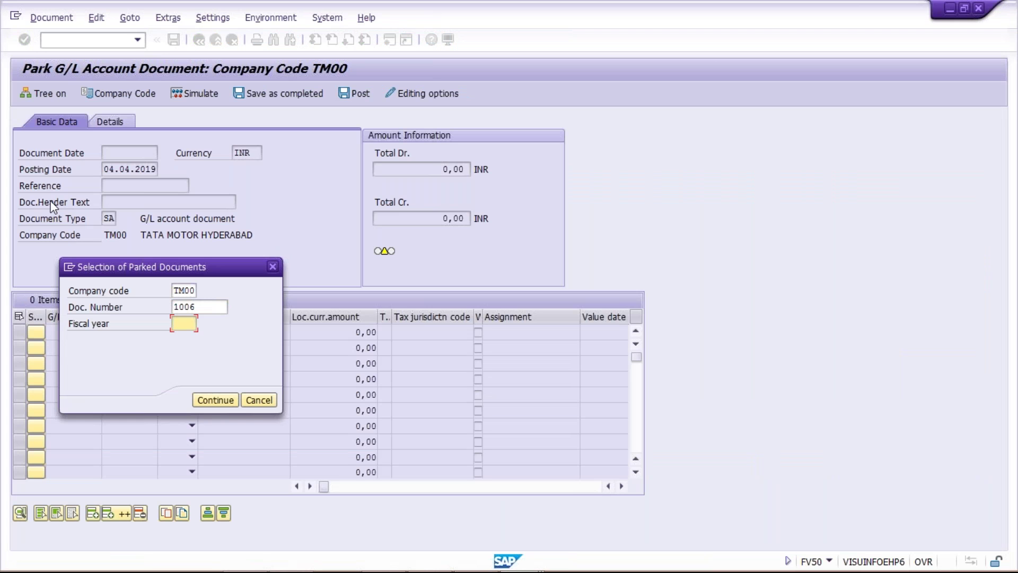
{"action": "type", "text": "2019"}
{"action": "key", "text": "Return"}
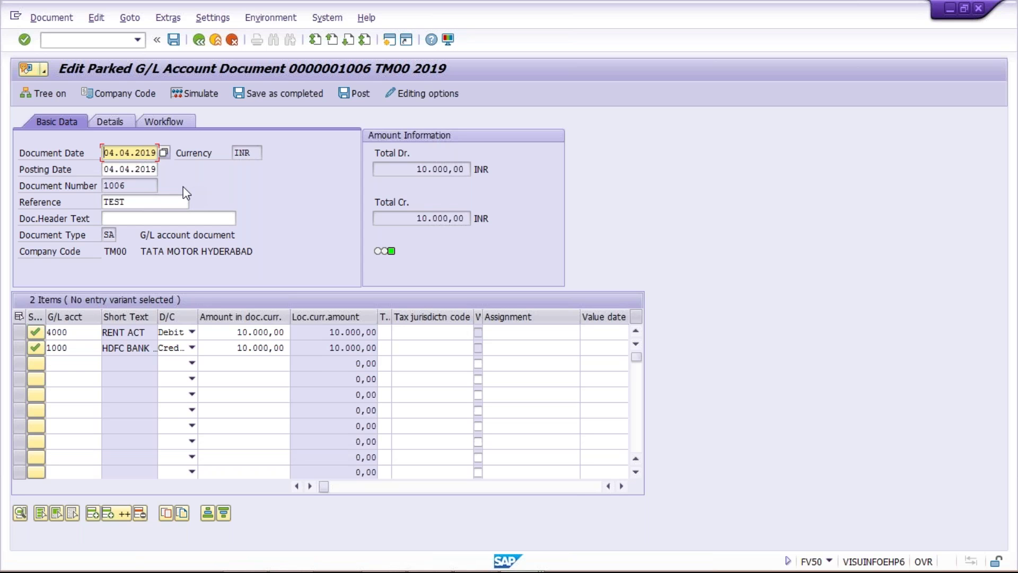
Enter TEST as the document header text and confirm the first line item's entries.
{"action": "left_click", "coordinate": [148, 223]}
{"action": "type", "text": "TE"}
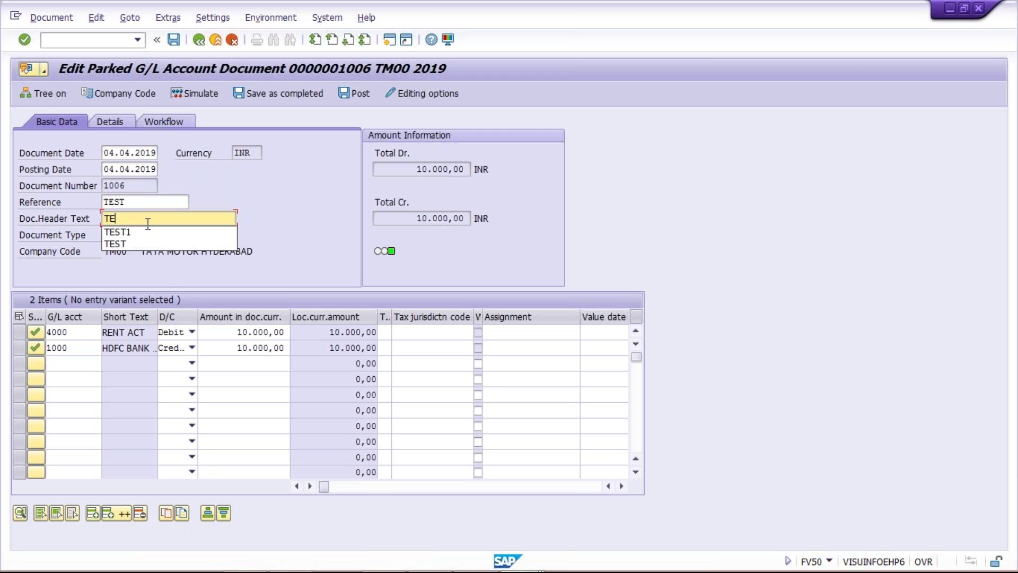
{"action": "key", "text": "Down"}
{"action": "key", "text": "Down"}
{"action": "key", "text": "Return"}
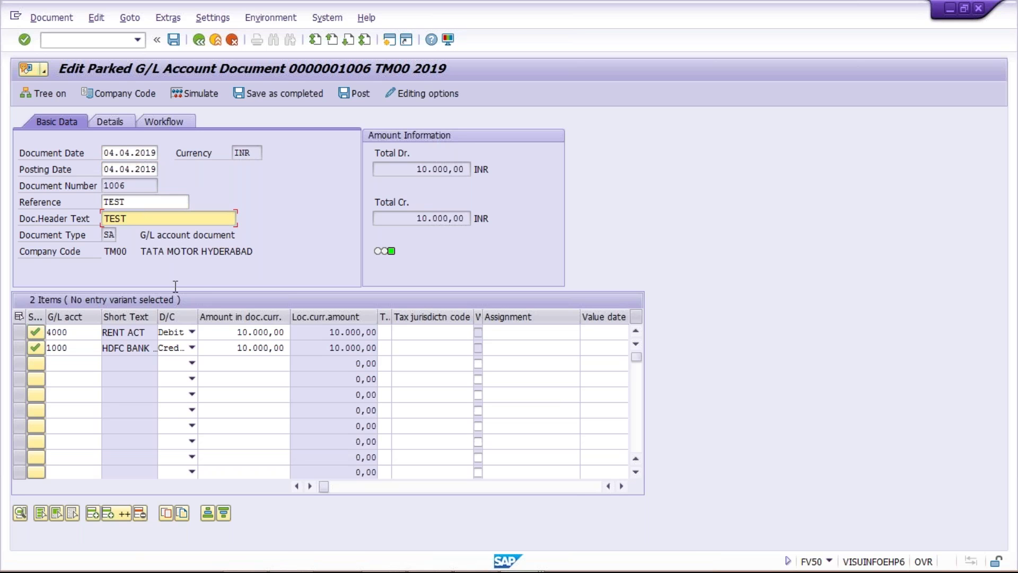
{"action": "left_click", "coordinate": [217, 331]}
{"action": "key", "text": "Tab"}
{"action": "key", "text": "Tab"}
{"action": "key", "text": "Tab"}
{"action": "key", "text": "Tab"}
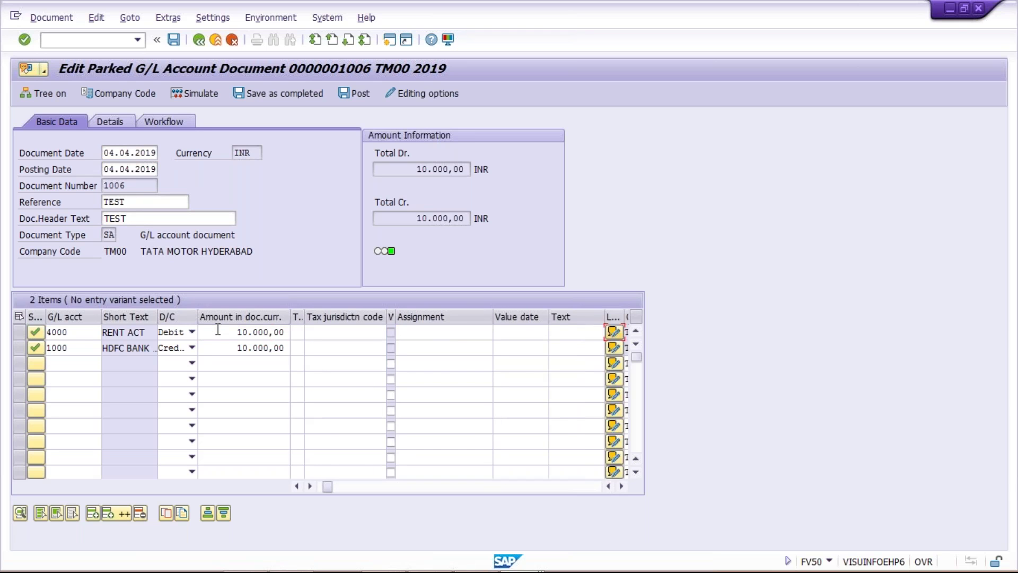
{"action": "key", "text": "Return"}
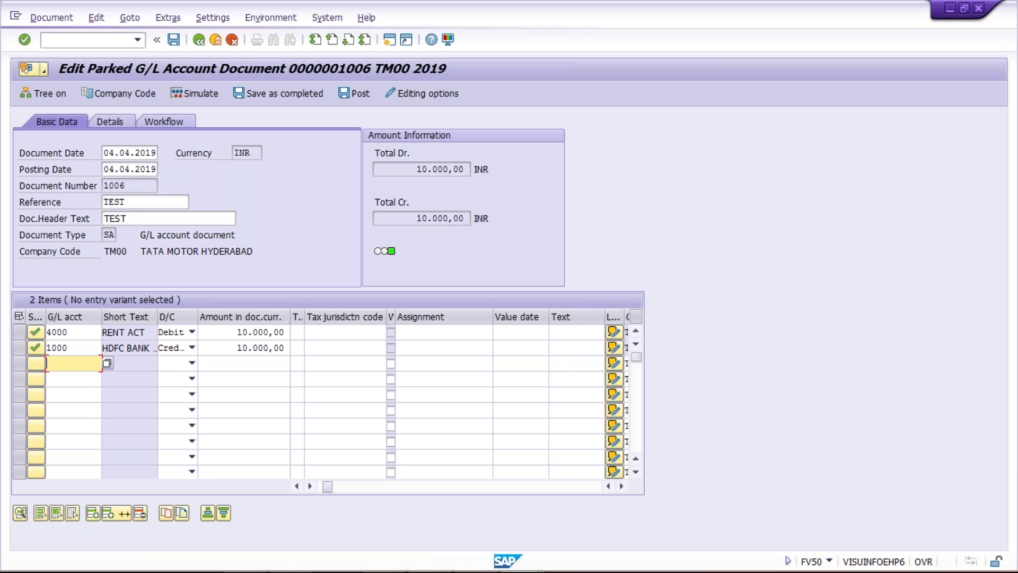
Add 'DELHI OFFICE' to the rent line text and reuse the rent description on the bank line.
{"action": "left_click", "coordinate": [554, 332]}
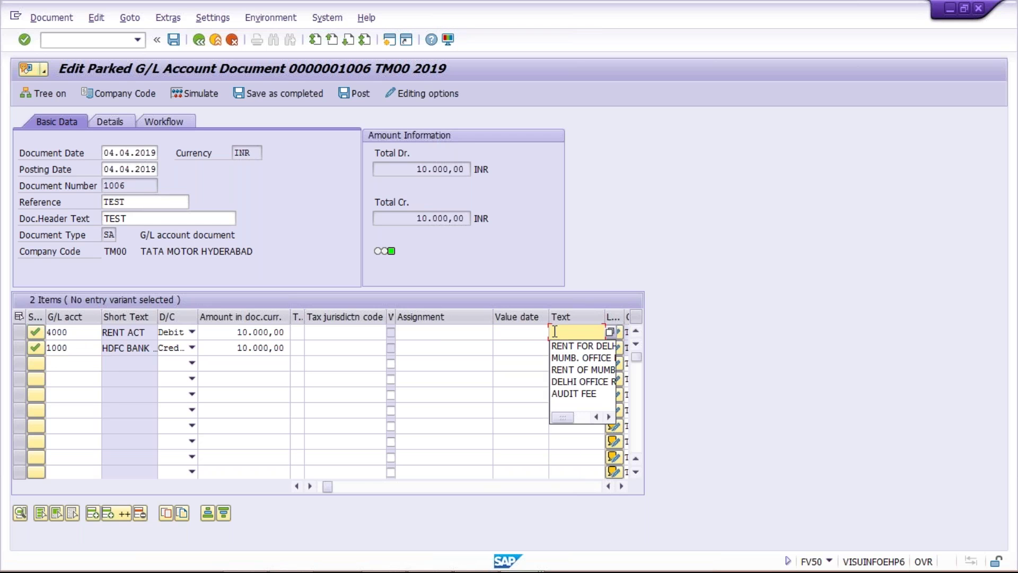
{"action": "type", "text": "DELHI OFFICE"}
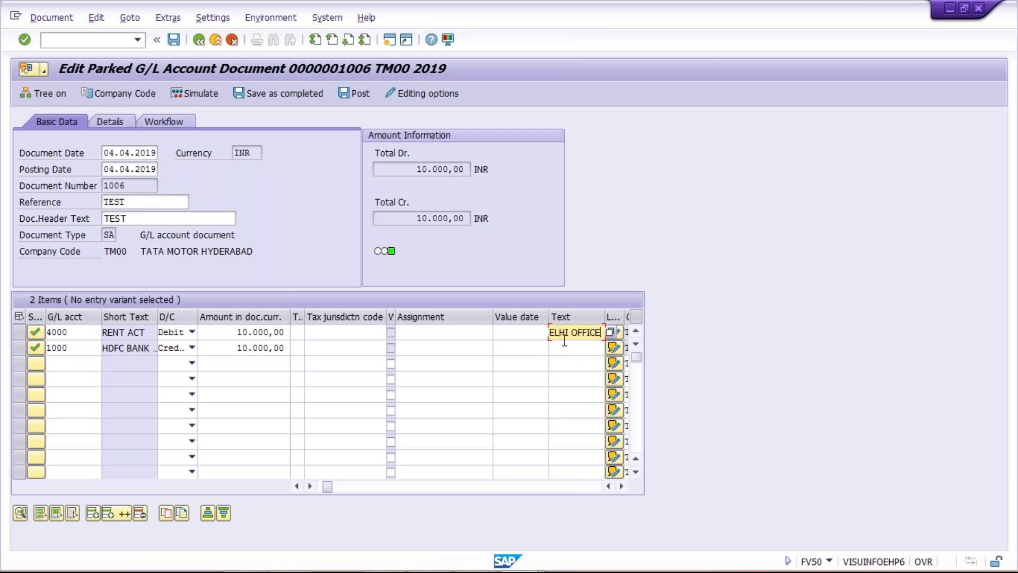
{"action": "left_click", "coordinate": [575, 347]}
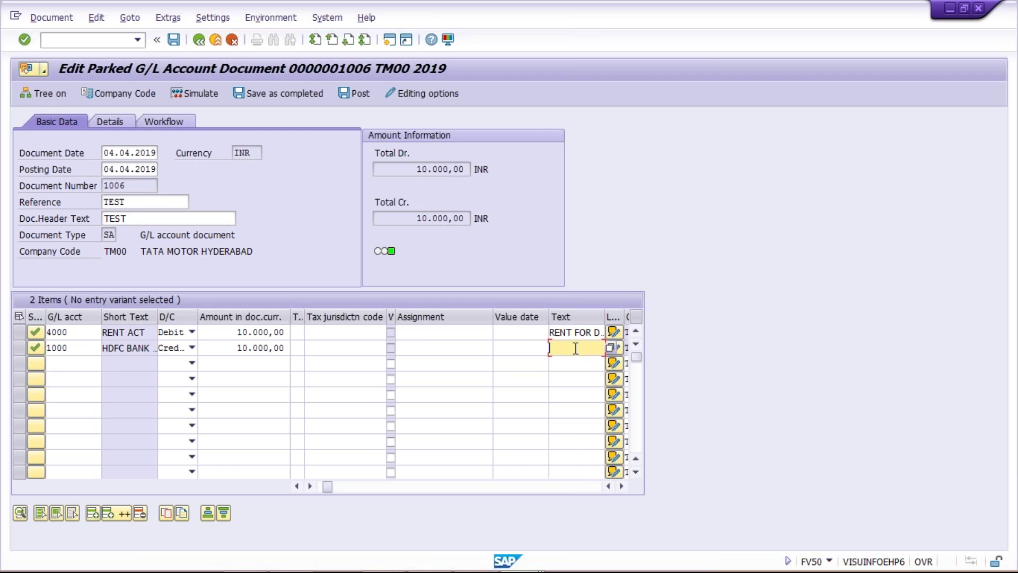
{"action": "key", "text": "Down"}
{"action": "key", "text": "Return"}
{"action": "key", "text": "Return"}
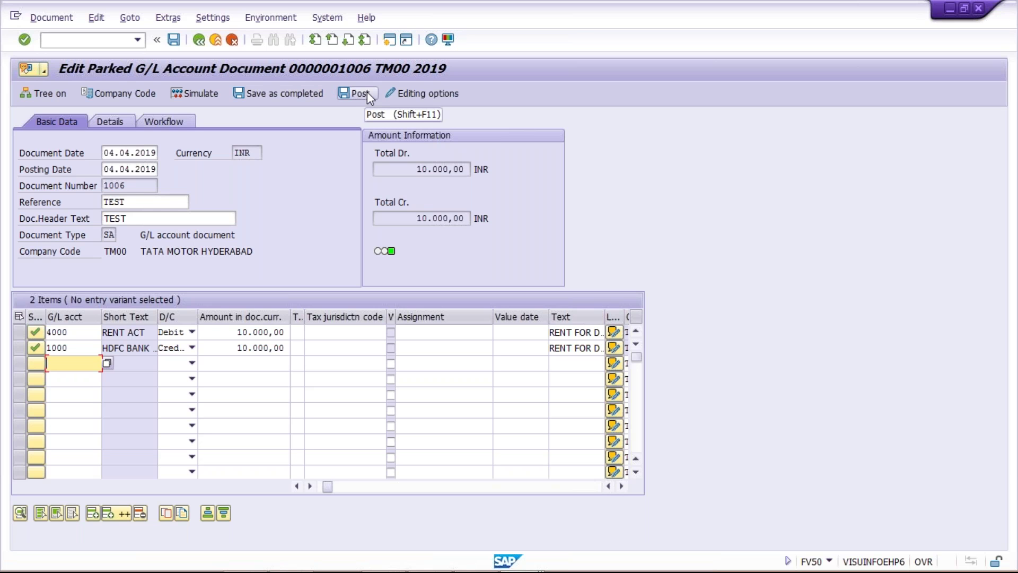
Post parked document 1006 in company code TM00.
{"action": "left_click", "coordinate": [367, 93]}
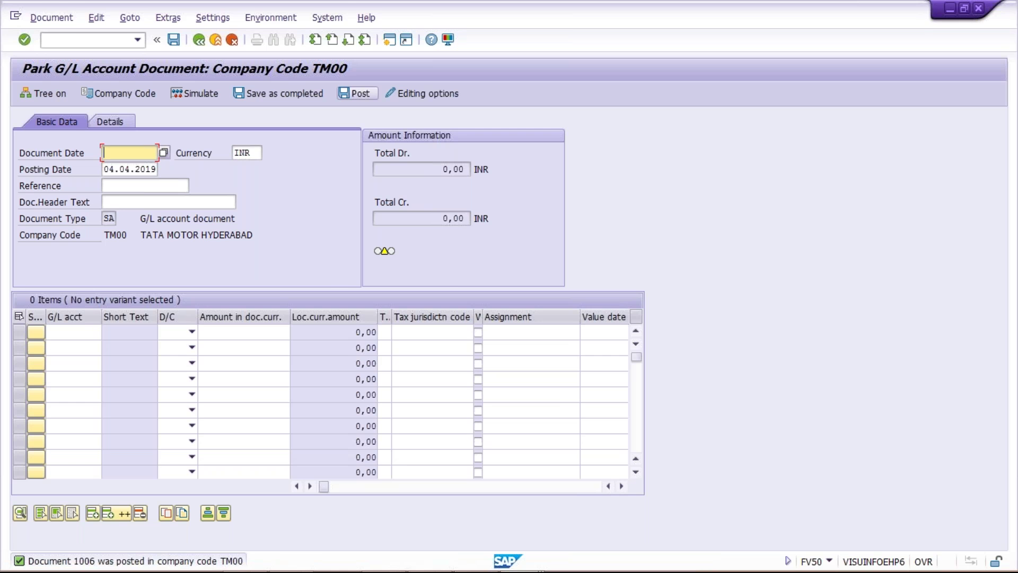
{"action": "key", "text": "alt+Tab"}
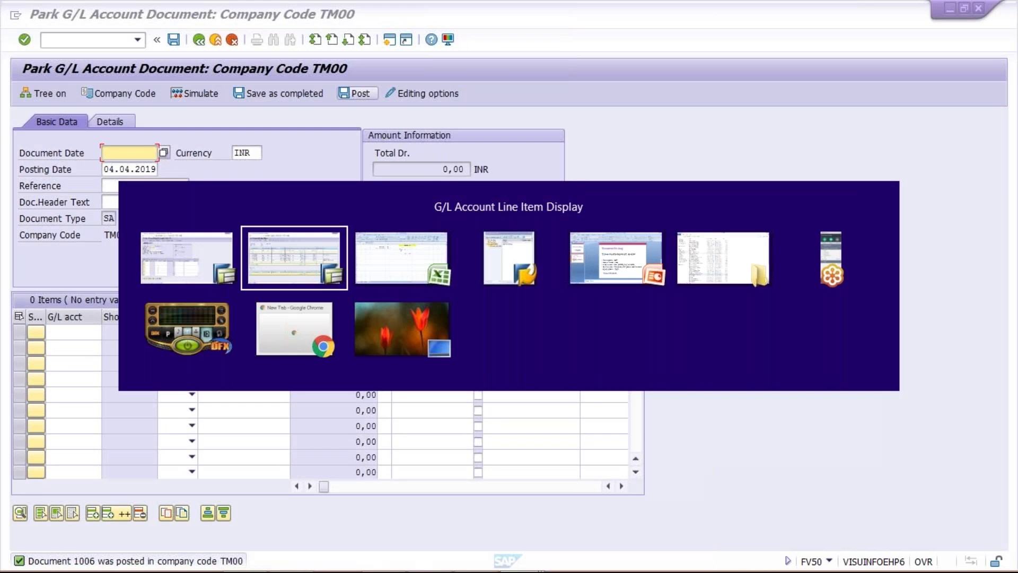
Switch to the Excel 'Class' workbook showing Sheet2's TATA MOTOR notes.
{"action": "key", "text": "alt+Tab"}
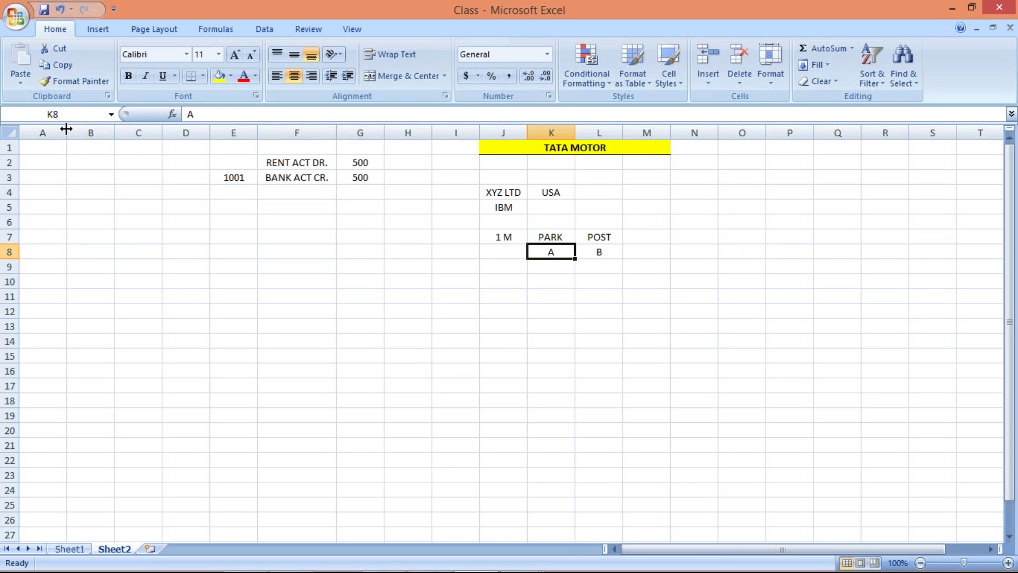
Make column A on Sheet2 much wider and select cell A1.
{"action": "left_click_drag", "start_coordinate": [66, 129], "coordinate": [307, 153]}
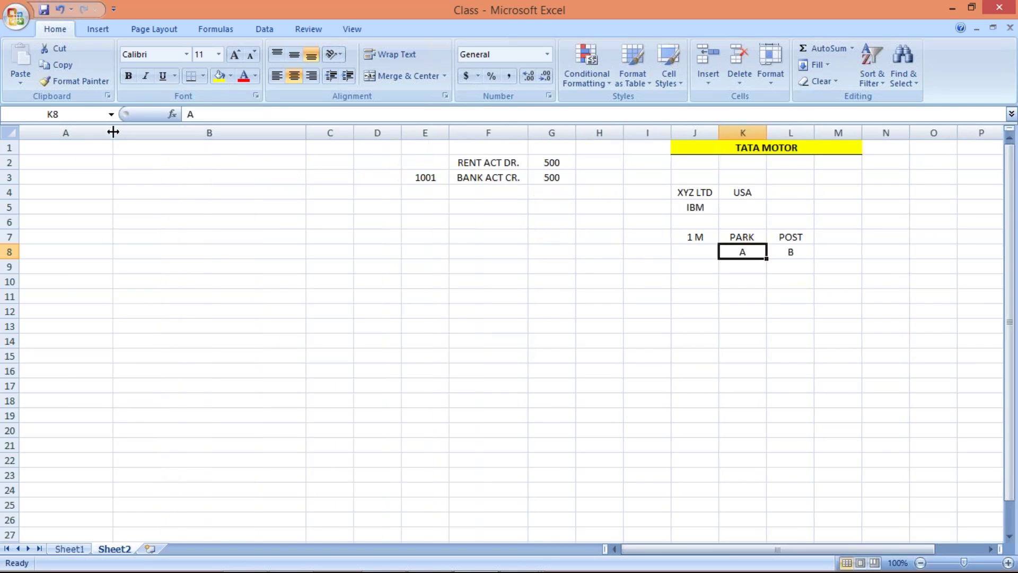
{"action": "left_click_drag", "start_coordinate": [113, 130], "coordinate": [198, 141]}
{"action": "left_click", "coordinate": [170, 147]}
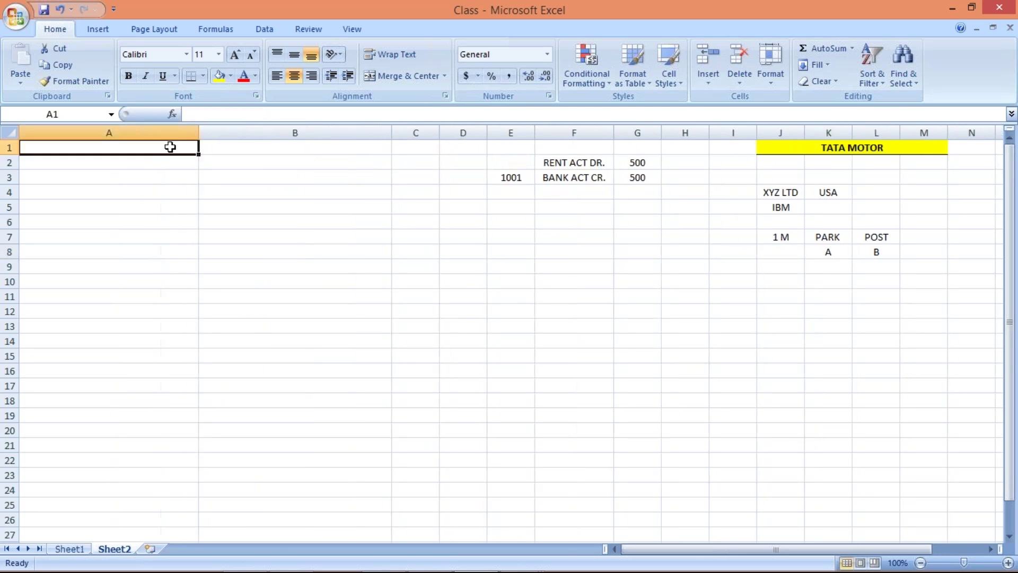
Fill cells A1 and B1 with yellow.
{"action": "left_click", "coordinate": [219, 76]}
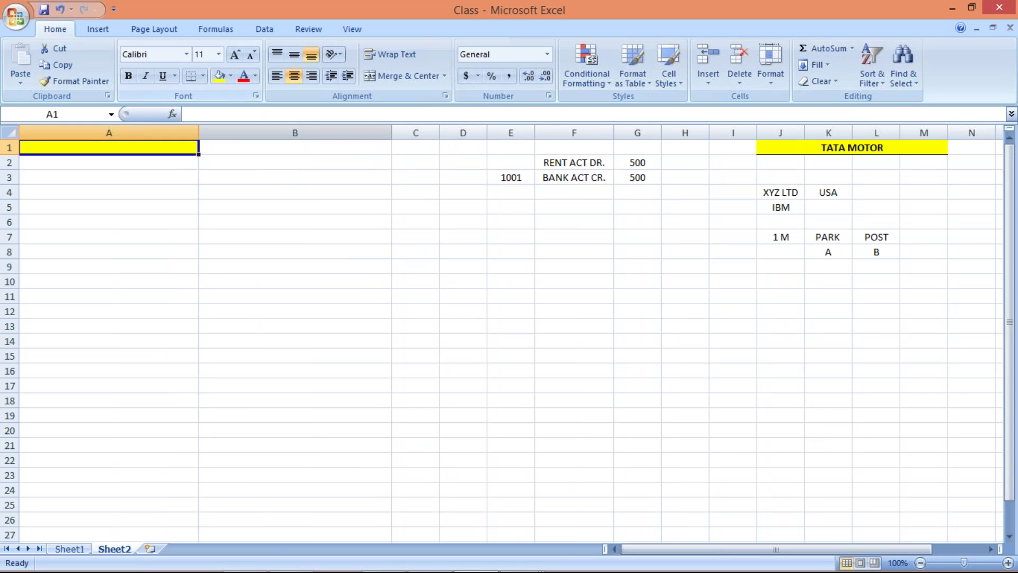
{"action": "left_click", "coordinate": [236, 141]}
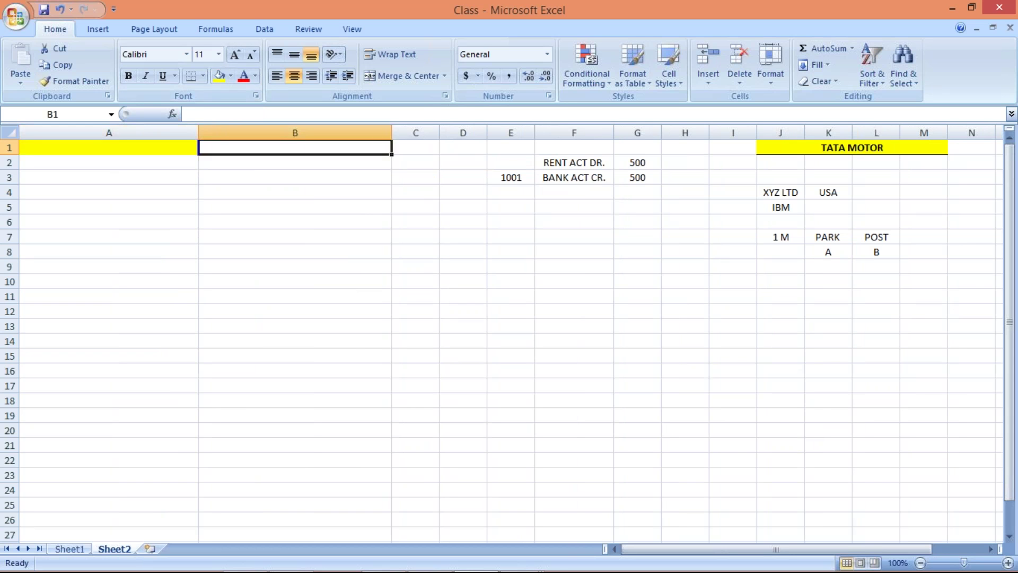
{"action": "left_click", "coordinate": [219, 75]}
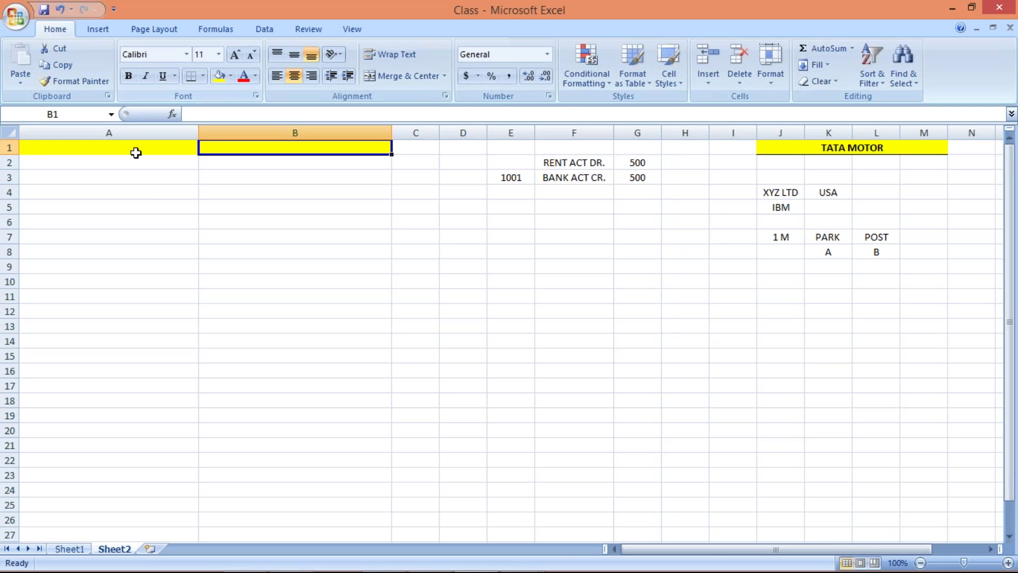
Add a bottom border beneath A1:B1.
{"action": "left_click_drag", "start_coordinate": [136, 149], "coordinate": [229, 153]}
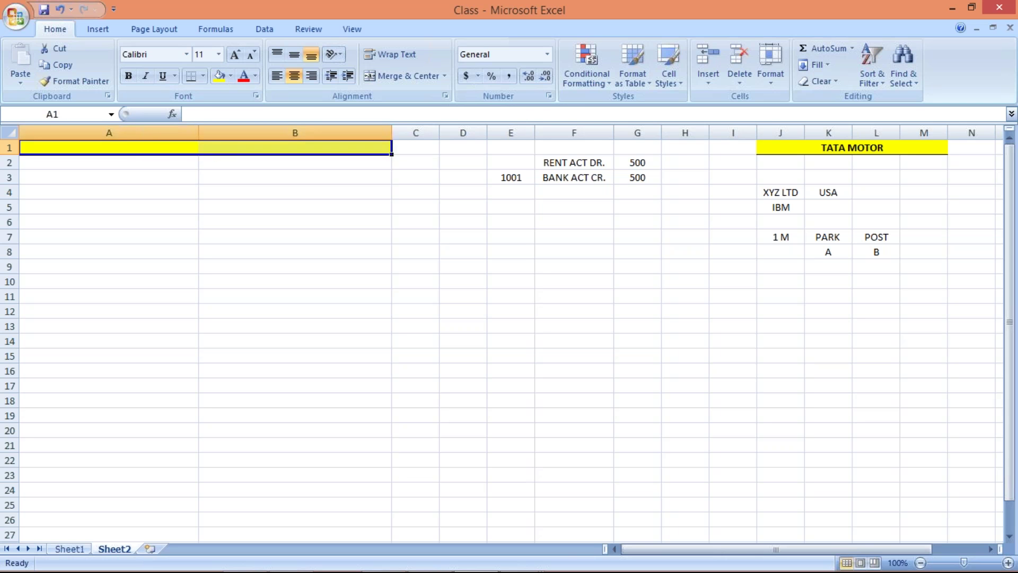
{"action": "left_click", "coordinate": [192, 75]}
{"action": "left_click", "coordinate": [189, 214]}
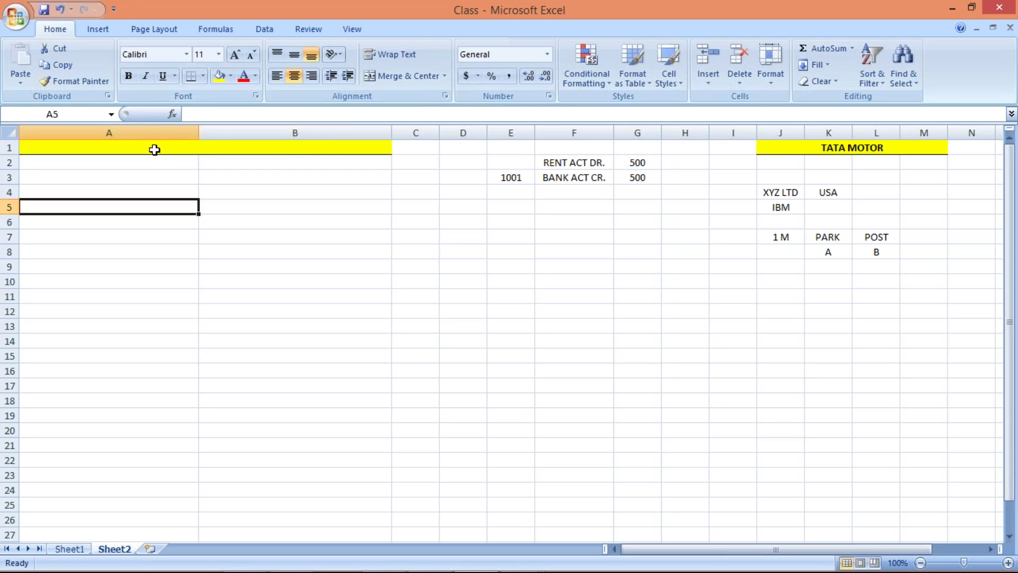
{"action": "left_click", "coordinate": [153, 151]}
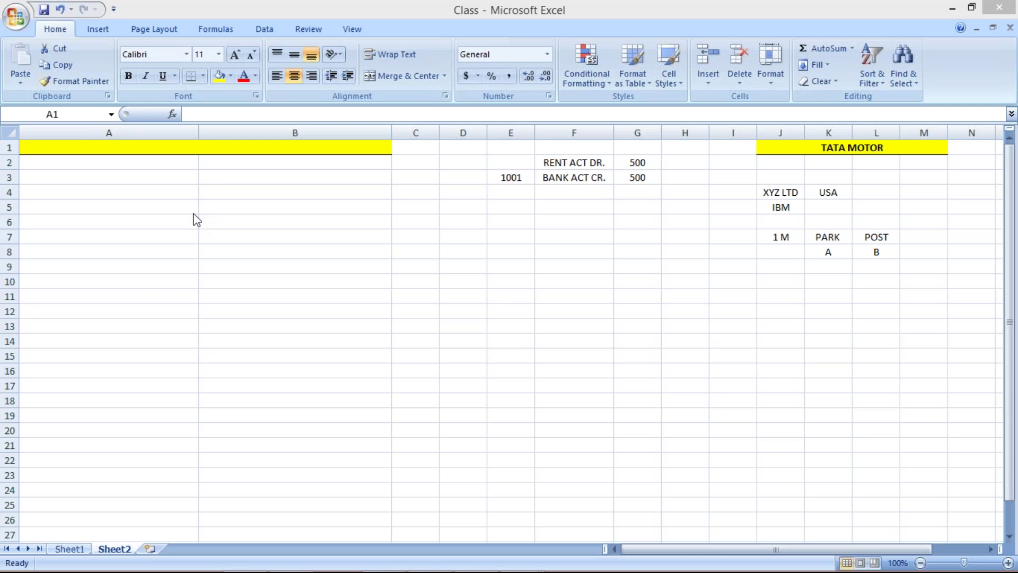
Apply a Thick Box Border around the yellow header cells A1:B1.
{"action": "left_click", "coordinate": [156, 147]}
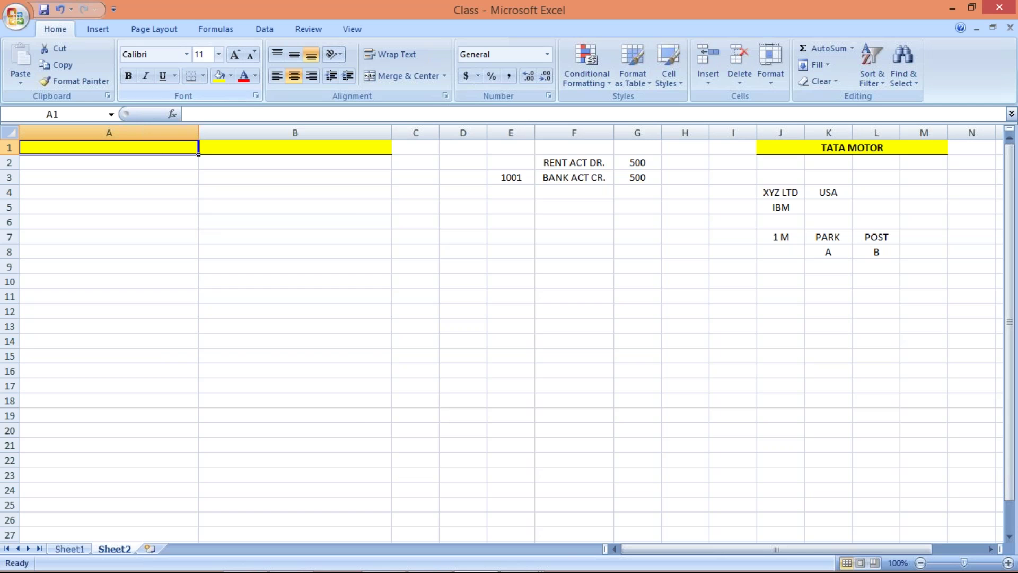
{"action": "left_click", "coordinate": [203, 76]}
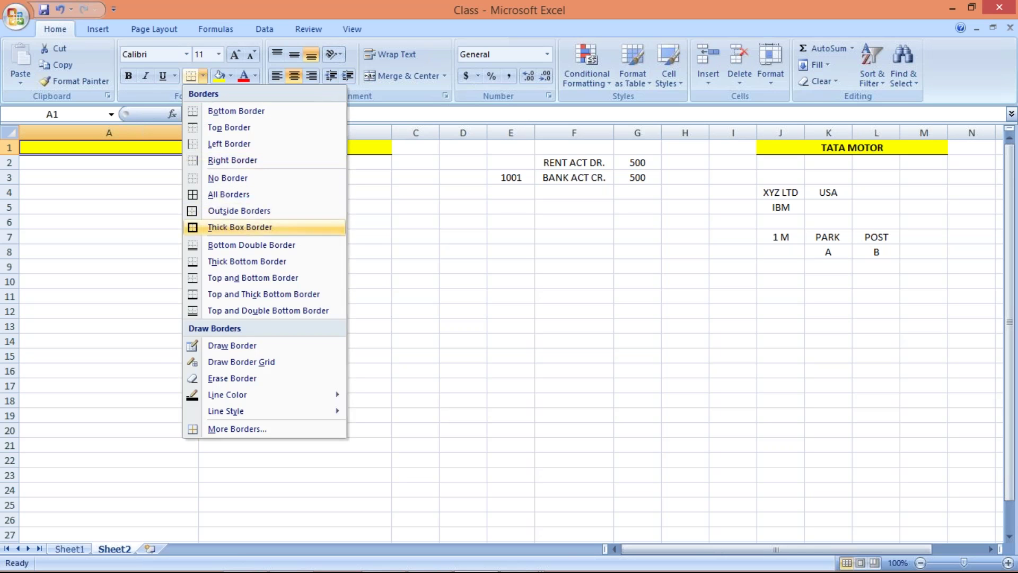
{"action": "left_click", "coordinate": [240, 227]}
{"action": "left_click", "coordinate": [295, 147]}
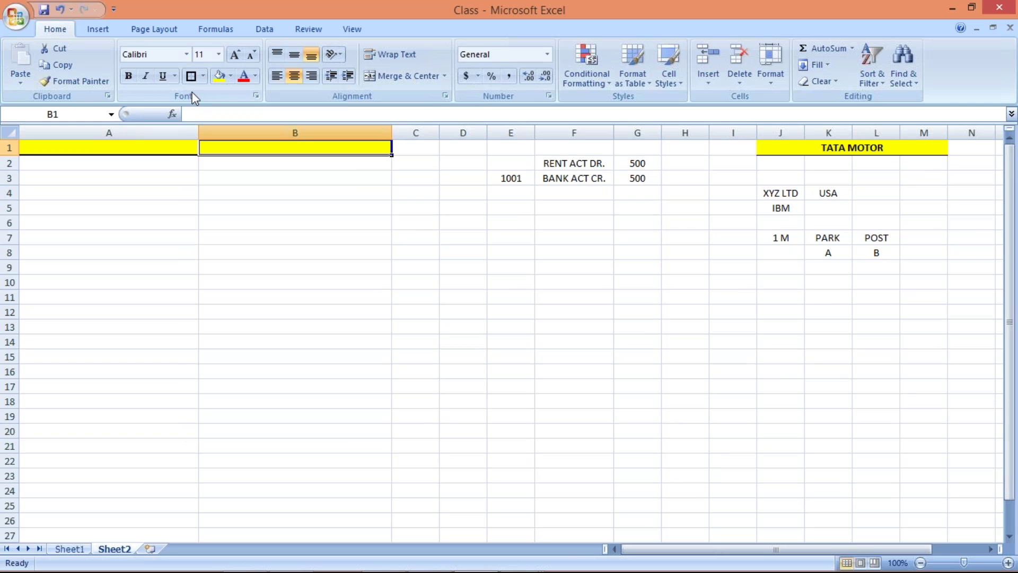
{"action": "left_click", "coordinate": [164, 150]}
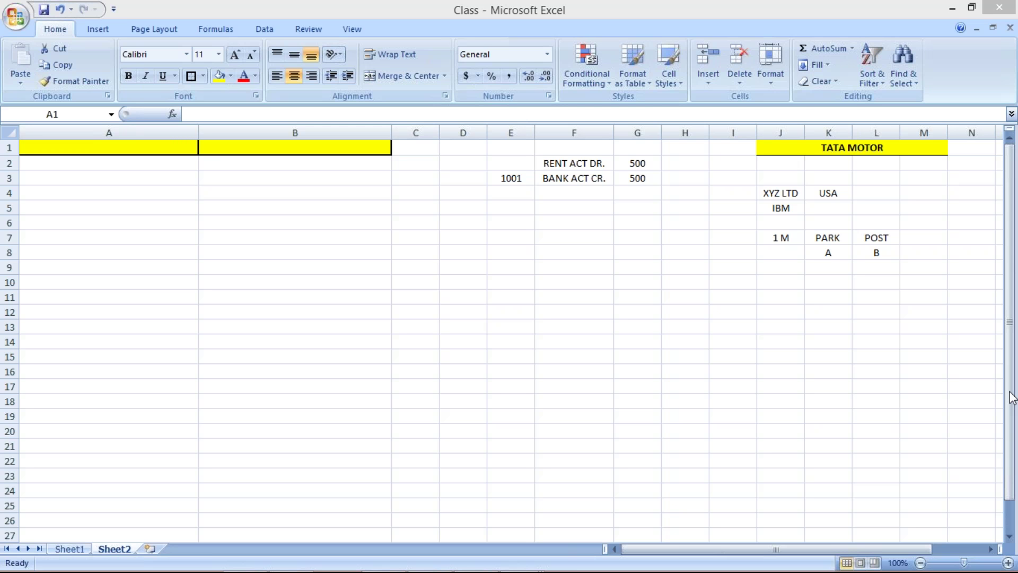
Enter the headers 'HOLD DOC.' in A1 and 'PARKED DOC.' in B1.
{"action": "left_click", "coordinate": [136, 150]}
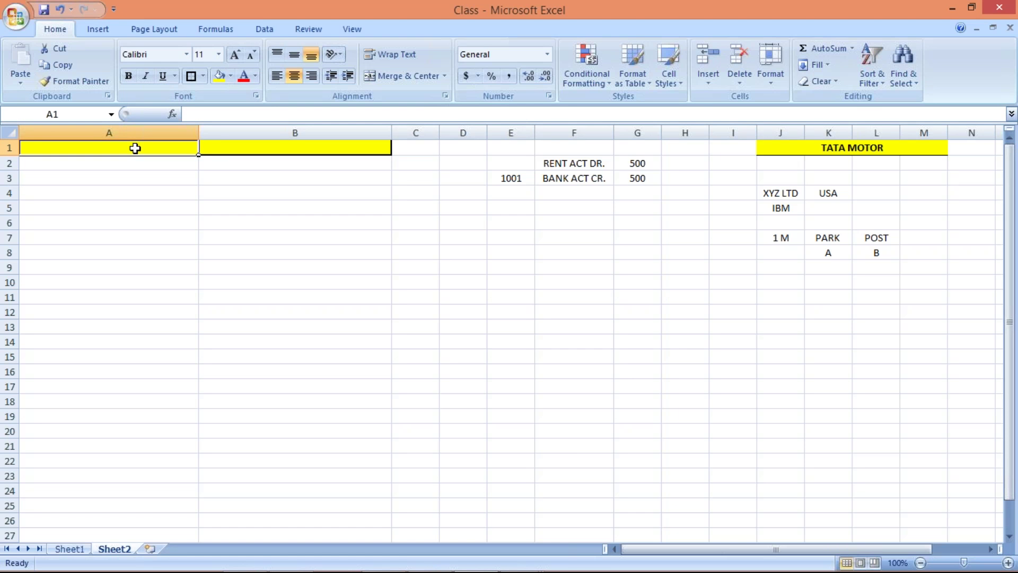
{"action": "type", "text": "HOLD"}
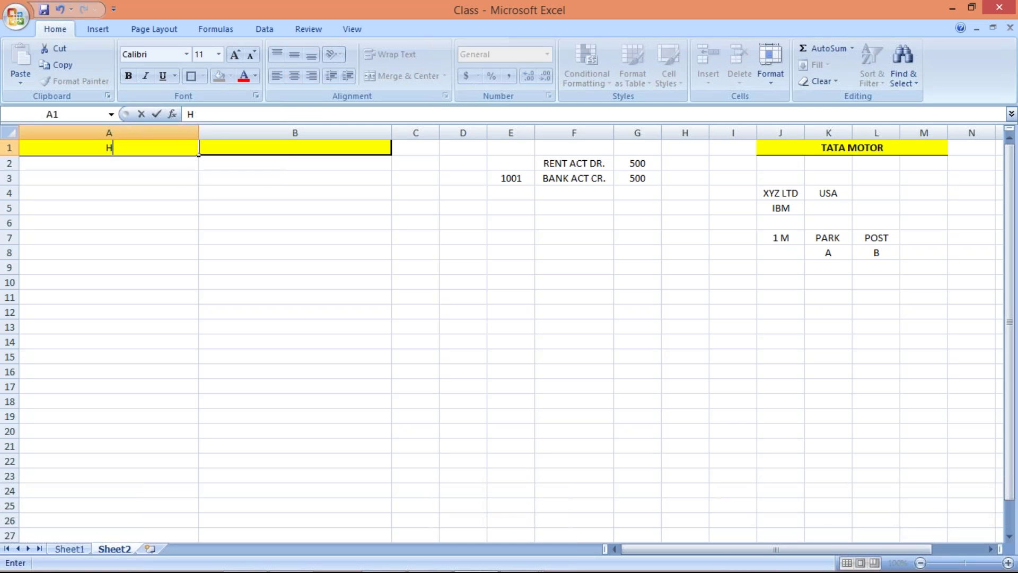
{"action": "type", "text": " DOC."}
{"action": "key", "text": "Tab"}
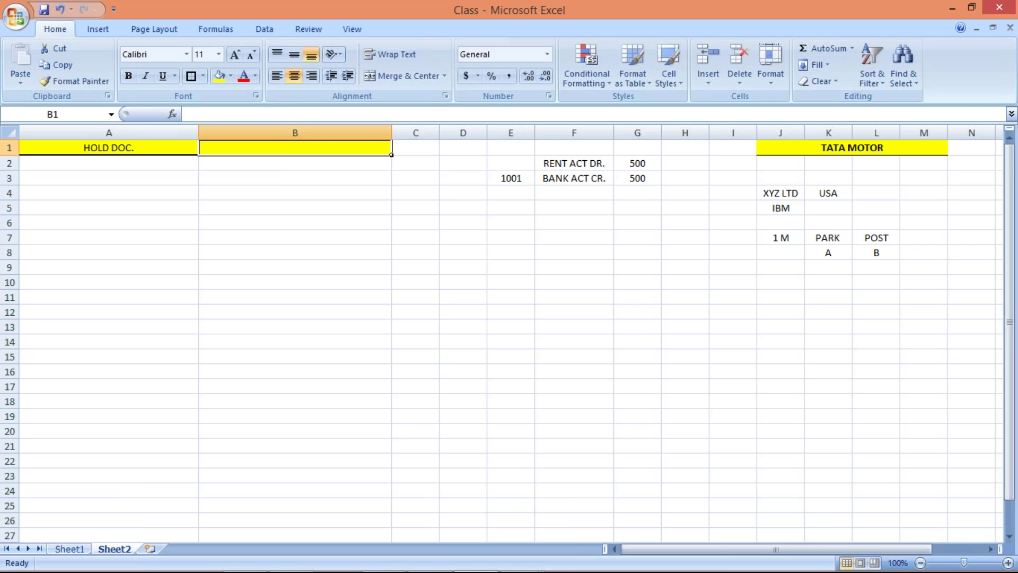
{"action": "type", "text": "PAR"}
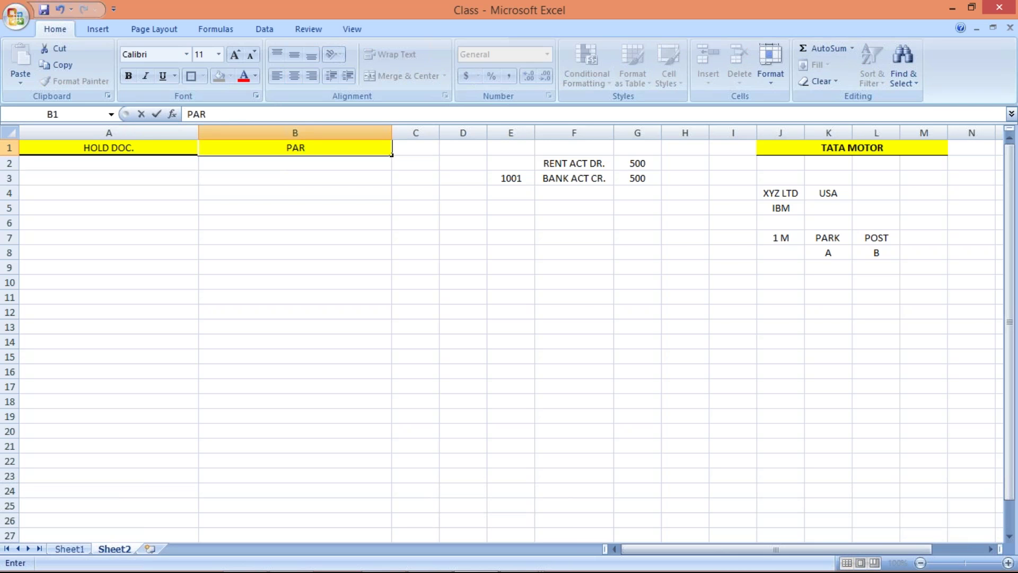
{"action": "type", "text": "KED D"}
{"action": "type", "text": "OC."}
{"action": "key", "text": "Return"}
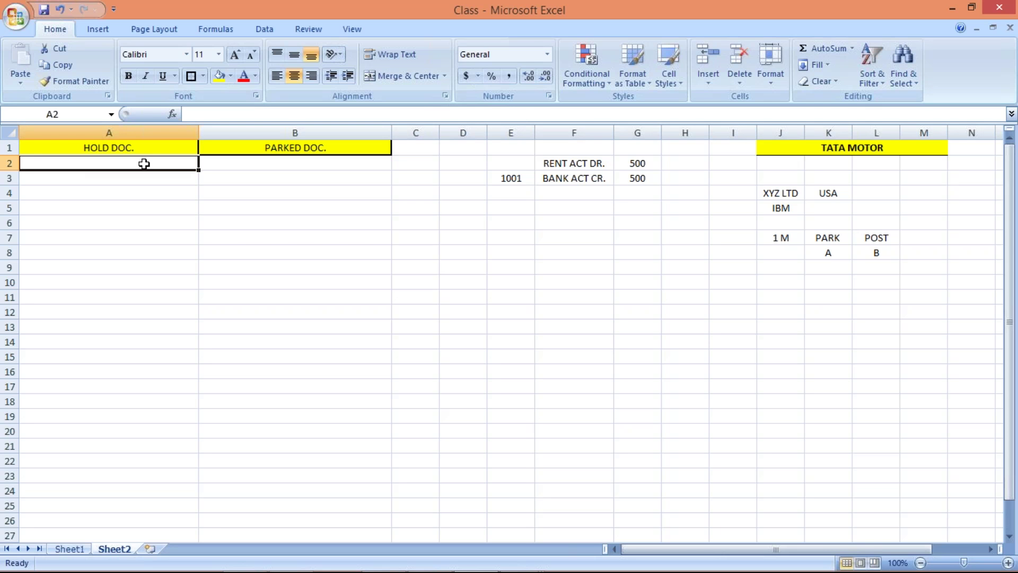
Enter 1 in cell A2 and 1 in cell B2.
{"action": "type", "text": "1."}
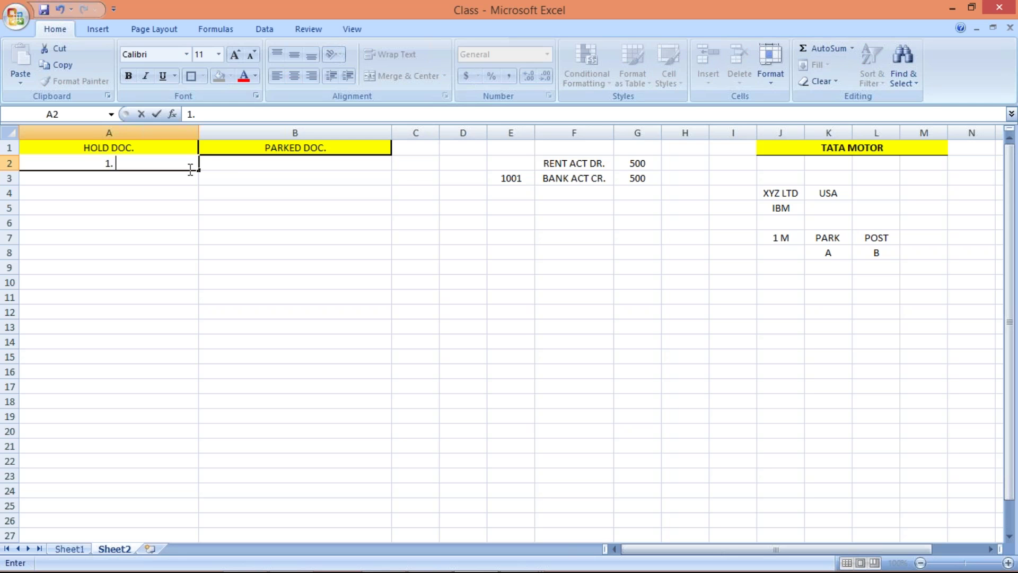
{"action": "left_click", "coordinate": [222, 164]}
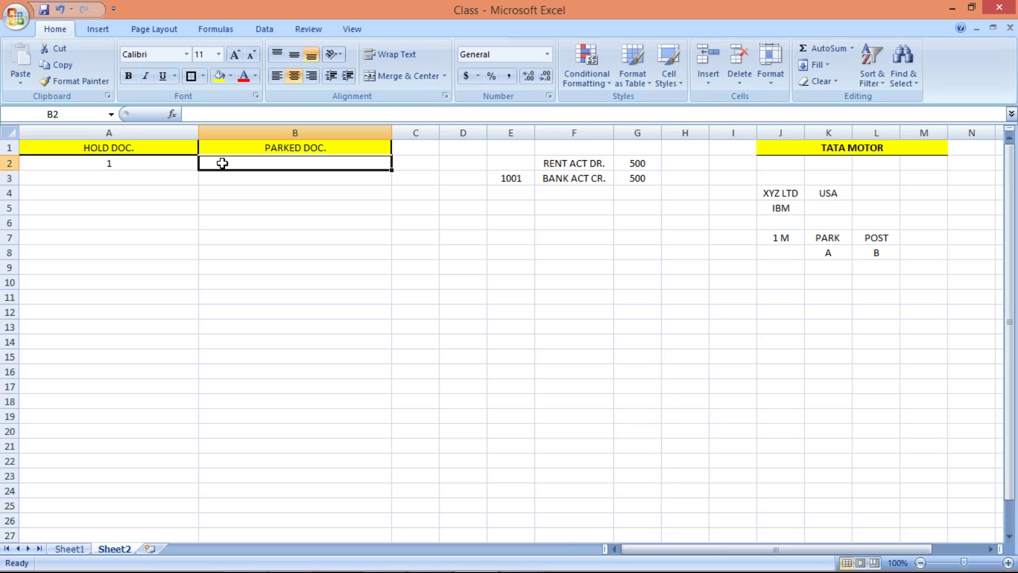
{"action": "type", "text": "1"}
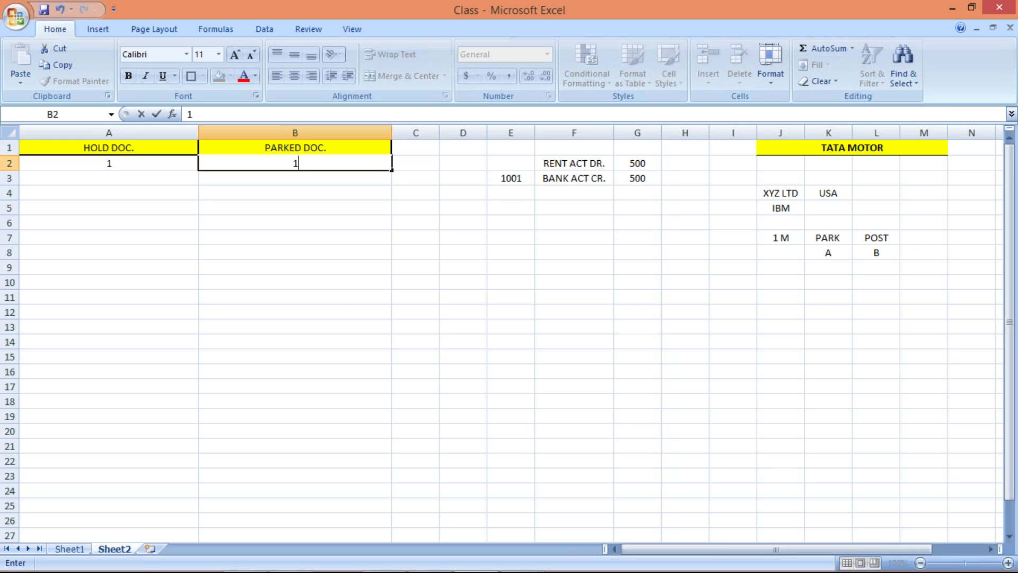
{"action": "type", "text": "."}
Edit A2 so it reads '1 EXTERNAL DOC. NO.', correcting the mistyped 'NUM'.
{"action": "left_click", "coordinate": [130, 163]}
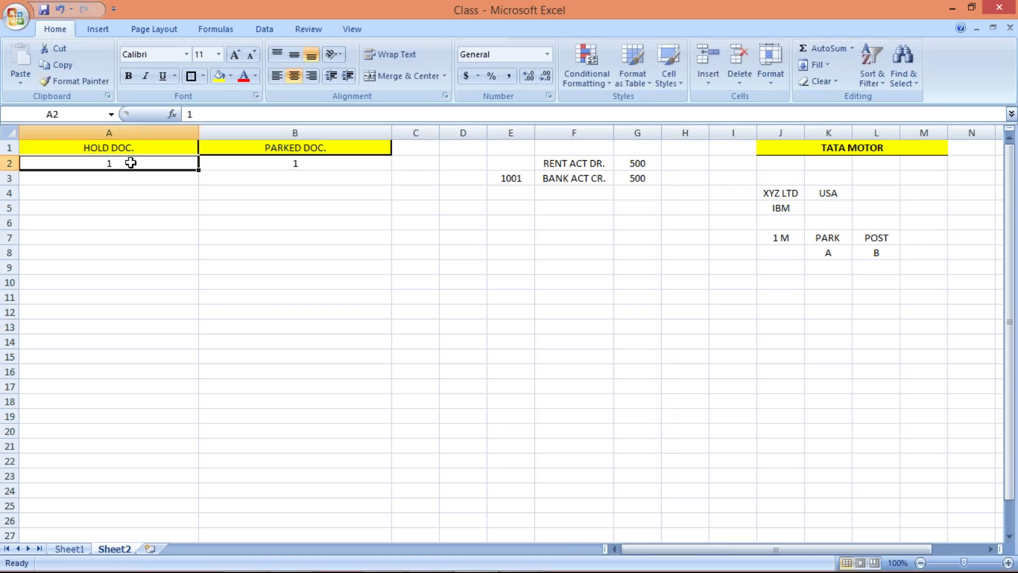
{"action": "double_click", "coordinate": [130, 162]}
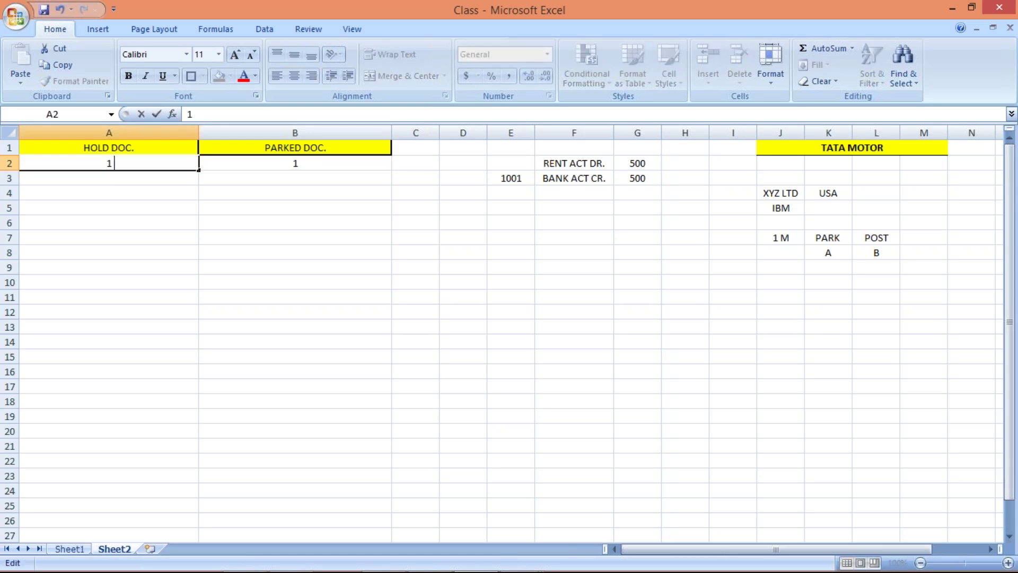
{"action": "type", "text": "EXTERNAL NUM"}
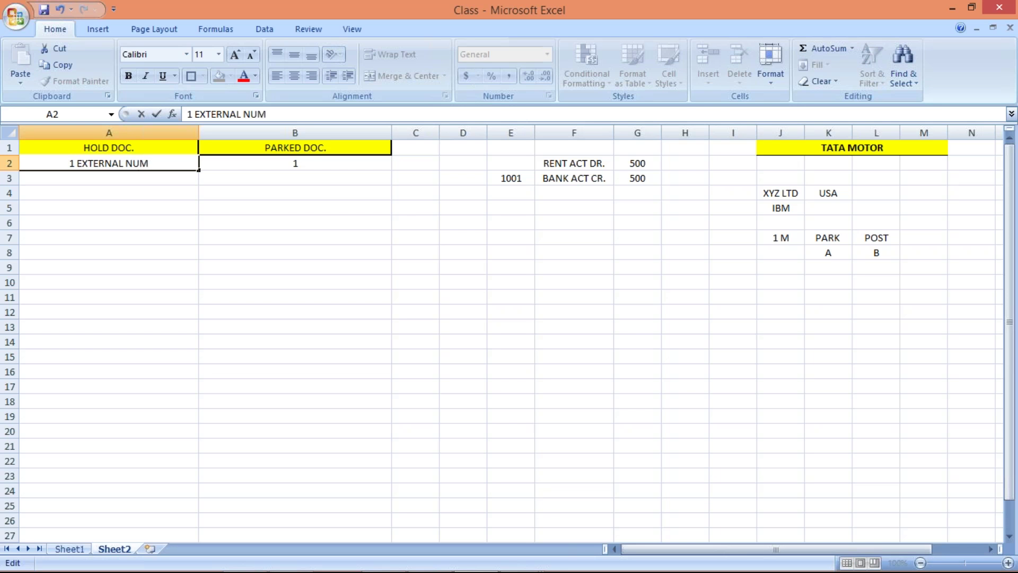
{"action": "key", "text": "BackSpace"}
{"action": "key", "text": "BackSpace"}
{"action": "key", "text": "BackSpace"}
{"action": "key", "text": "BackSpace"}
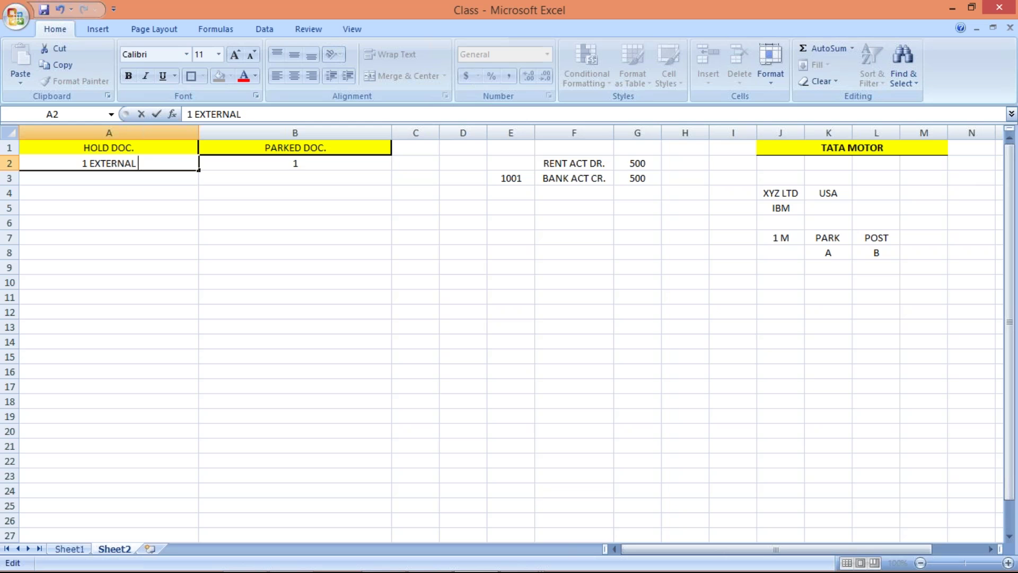
{"action": "type", "text": "DOC. "}
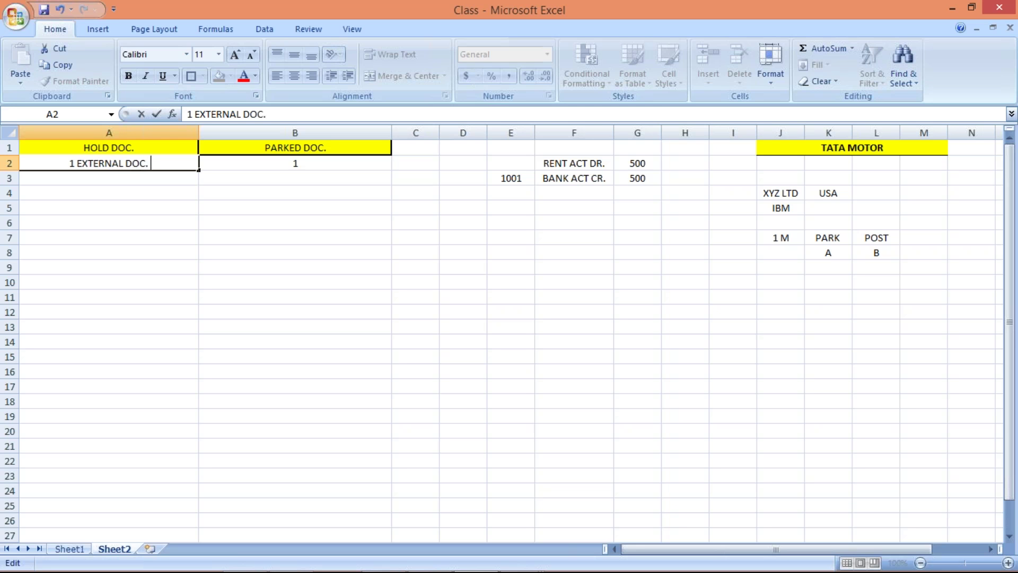
{"action": "type", "text": "NO."}
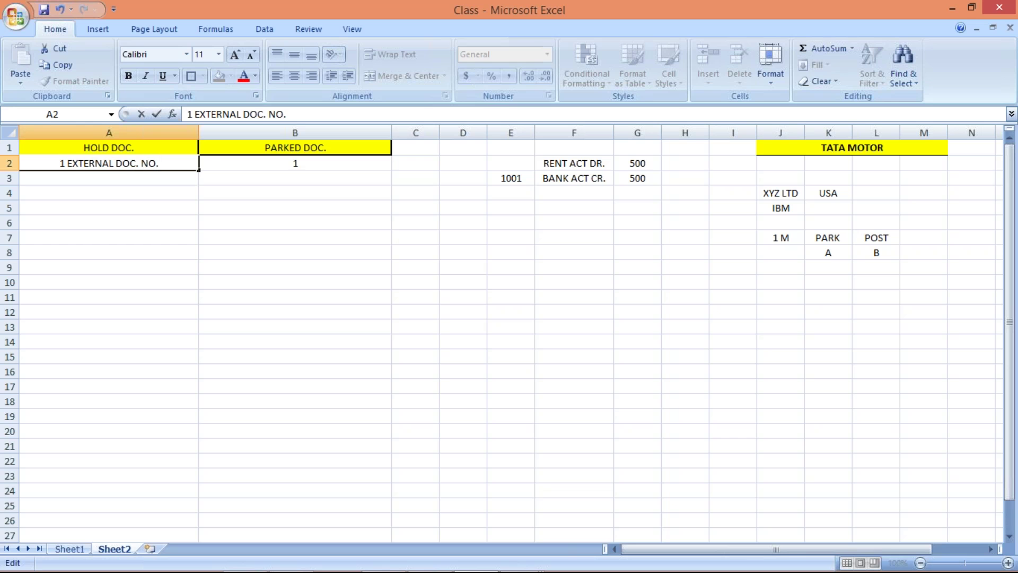
{"action": "key", "text": "Return"}
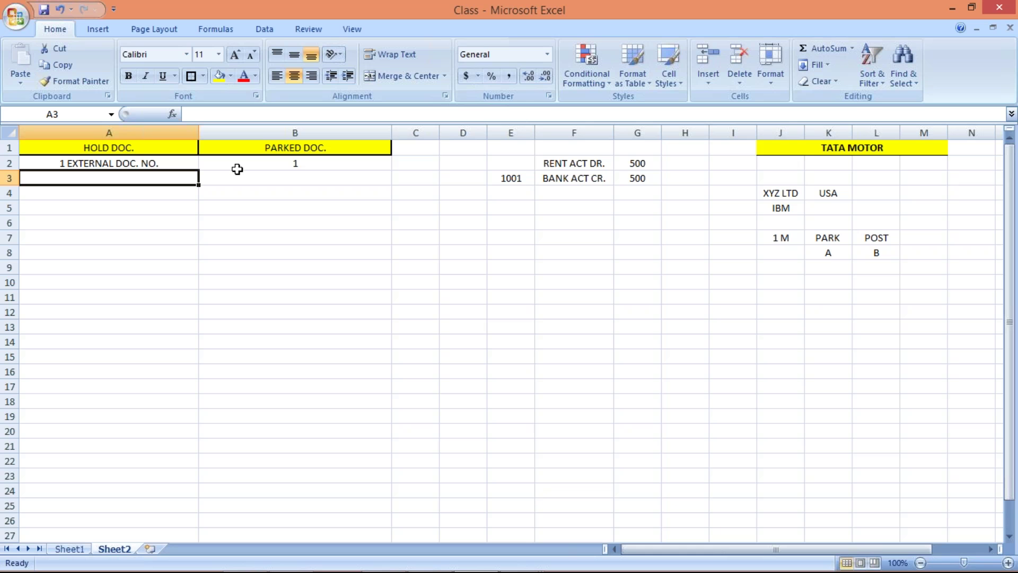
{"action": "left_click", "coordinate": [396, 241]}
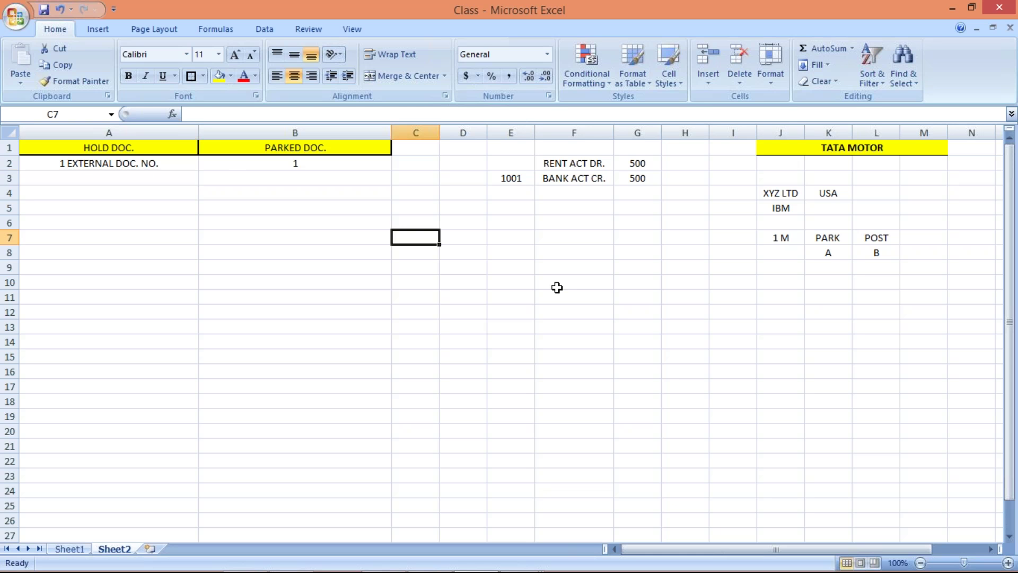
{"action": "left_click", "coordinate": [557, 287]}
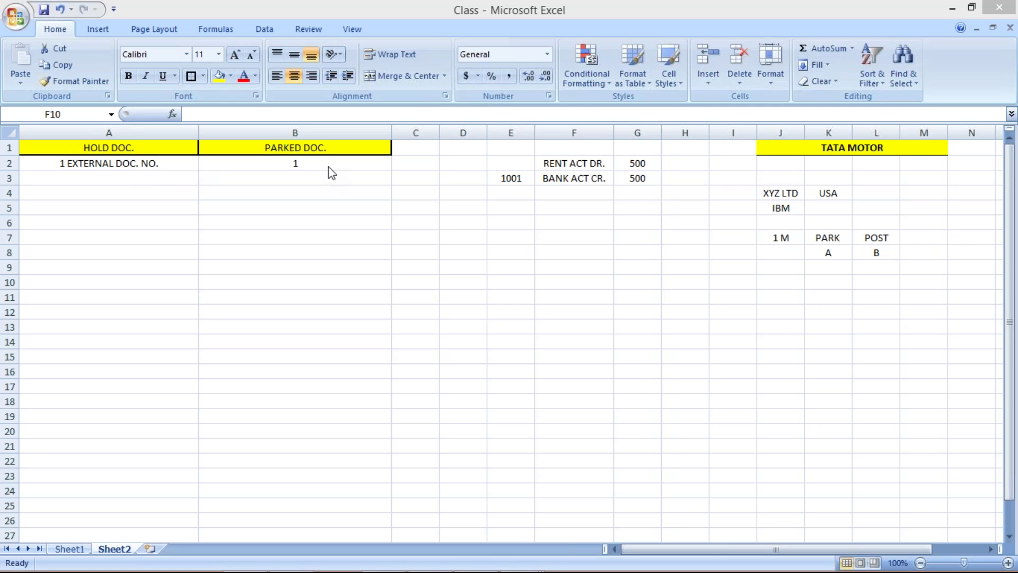
{"action": "left_click", "coordinate": [295, 163]}
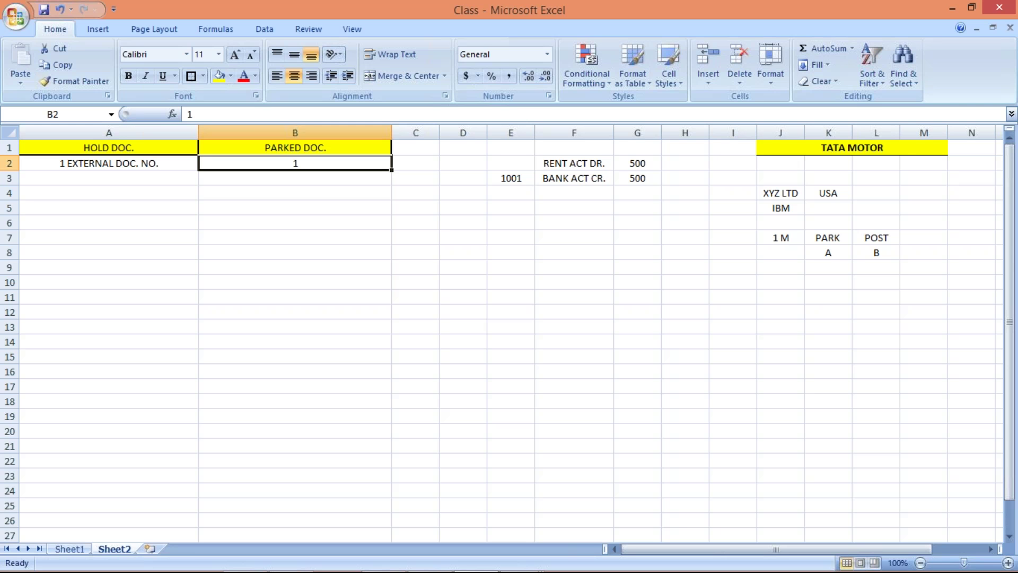
{"action": "mouse_move", "coordinate": [477, 570]}
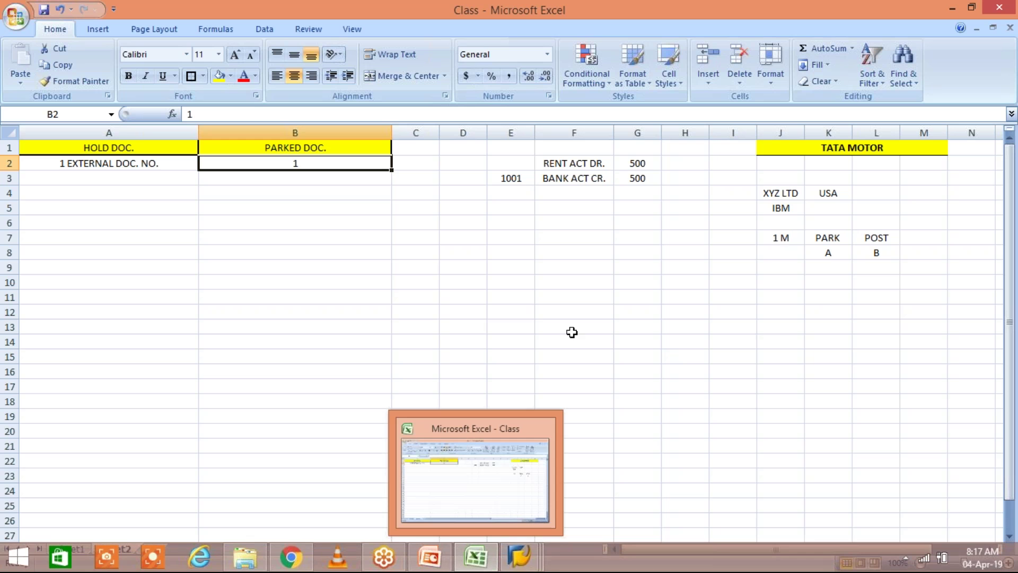